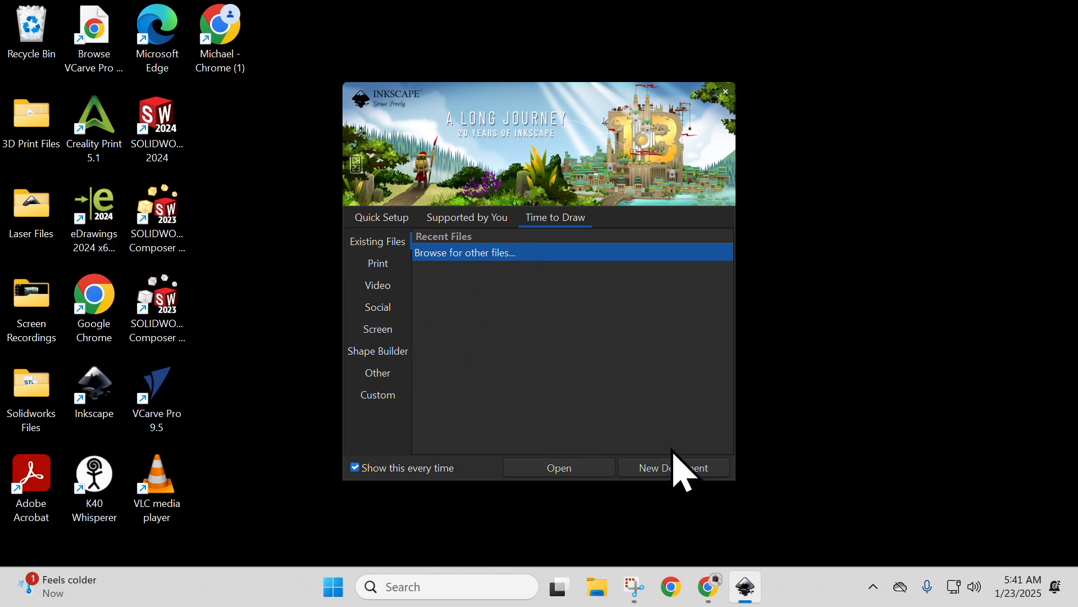
# Create a new document and set both its page format units and display units to inches.
pyautogui.click(677, 468)
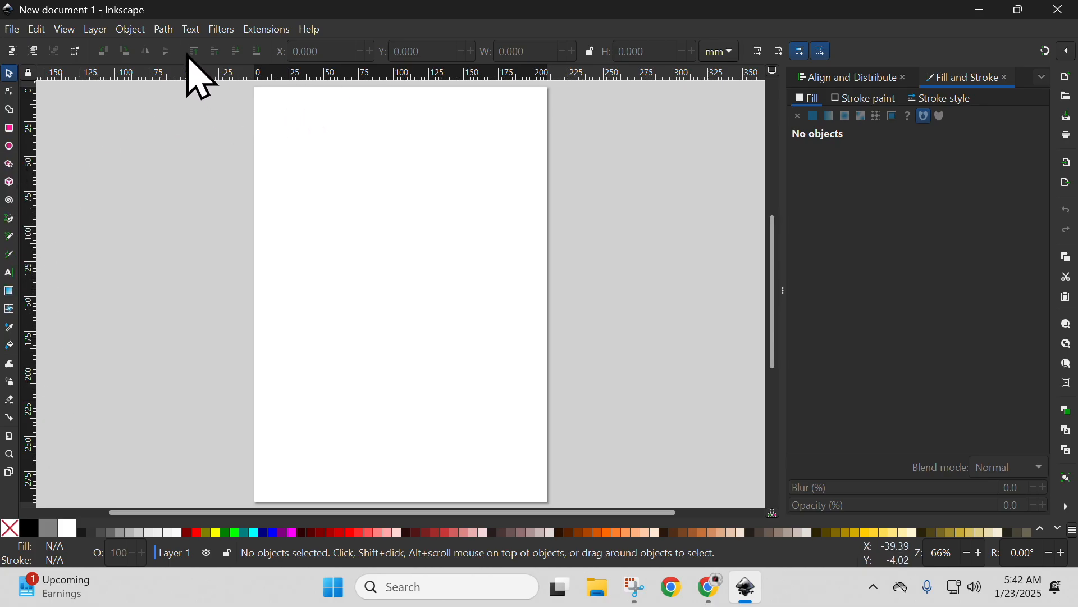
pyautogui.click(15, 32)
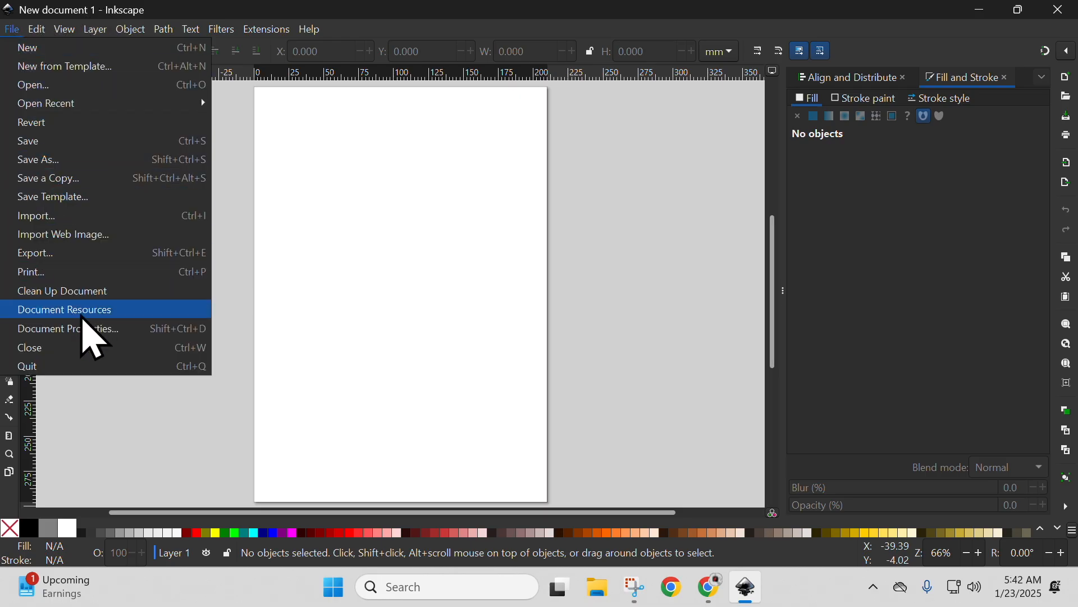
pyautogui.click(87, 328)
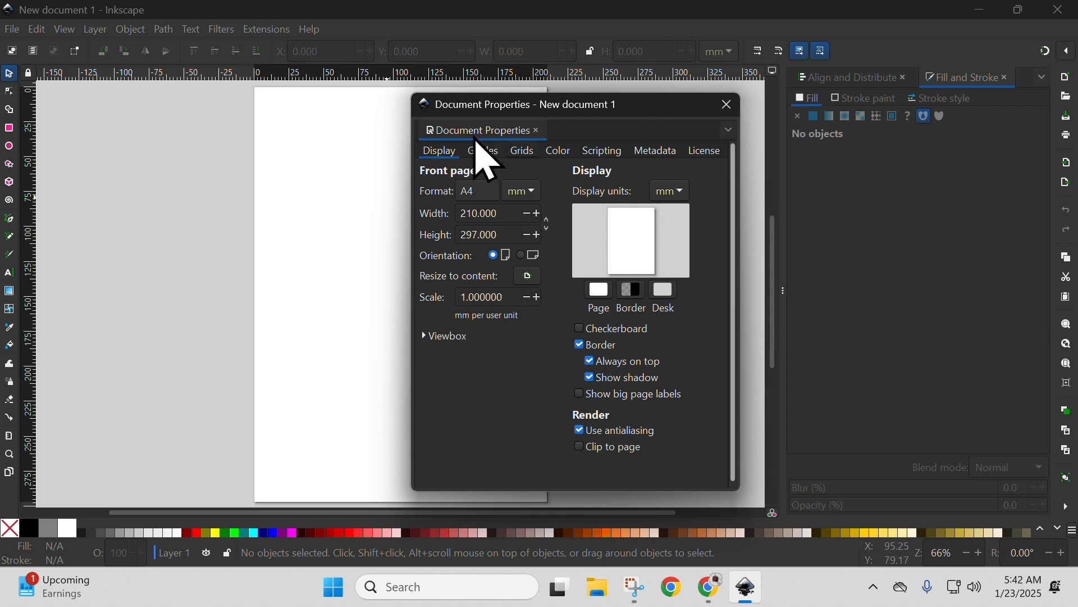
pyautogui.click(530, 191)
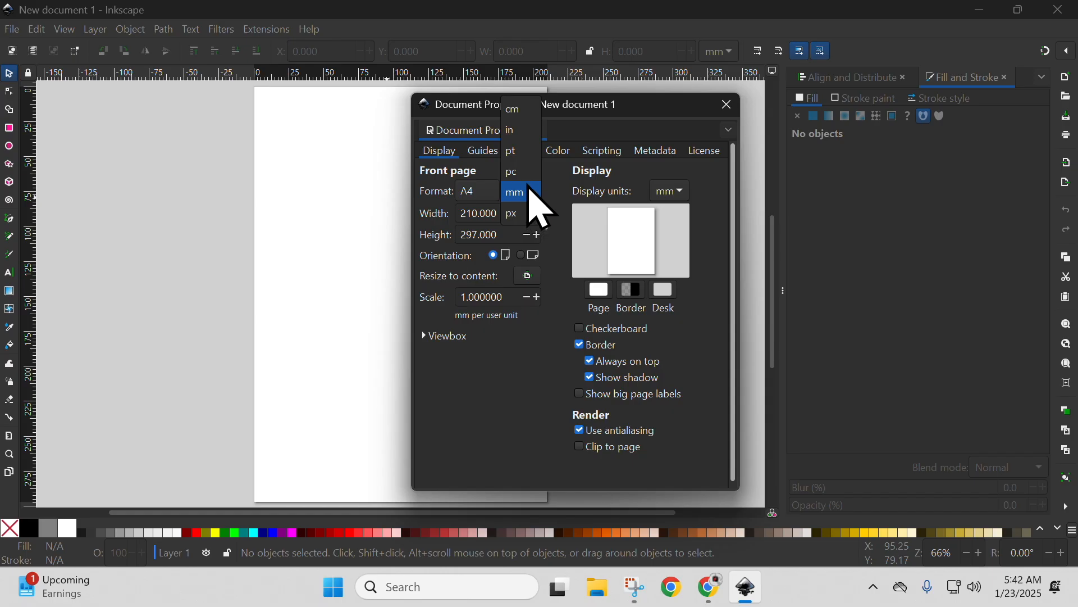
pyautogui.click(521, 134)
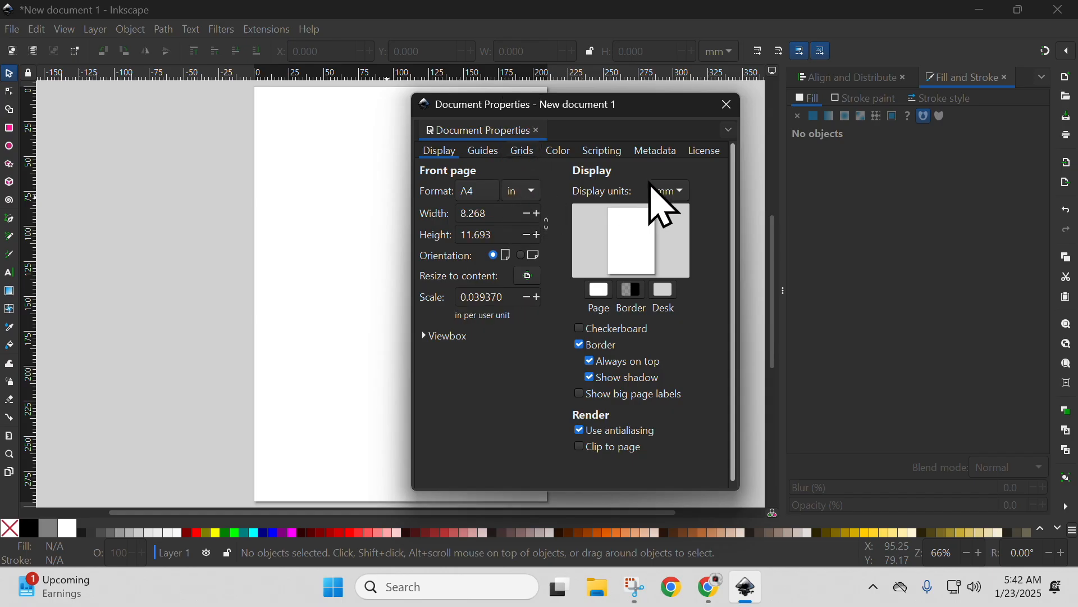
pyautogui.click(680, 195)
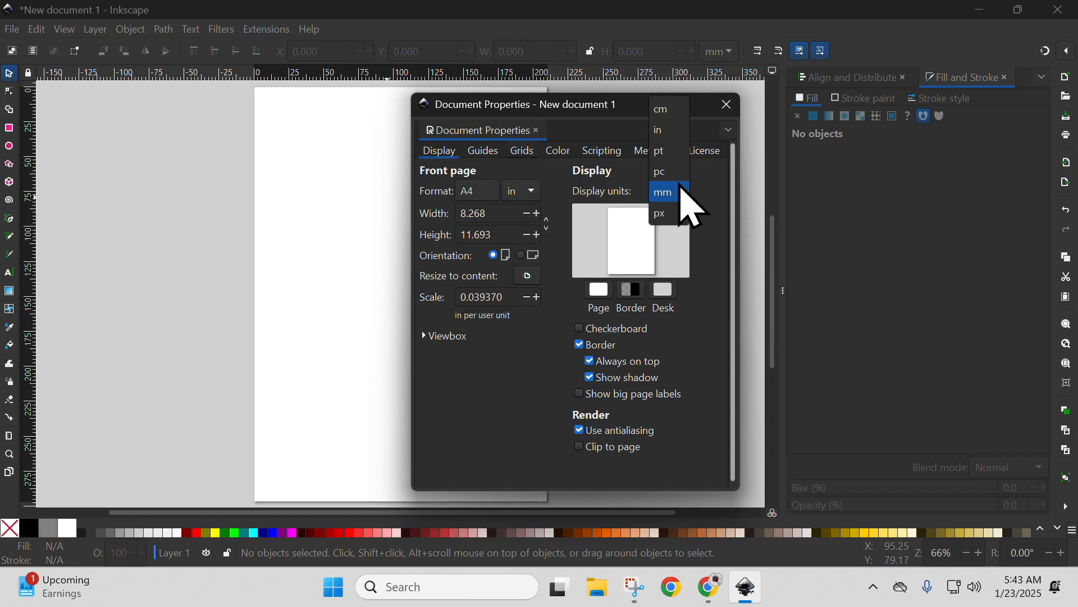
pyautogui.click(674, 134)
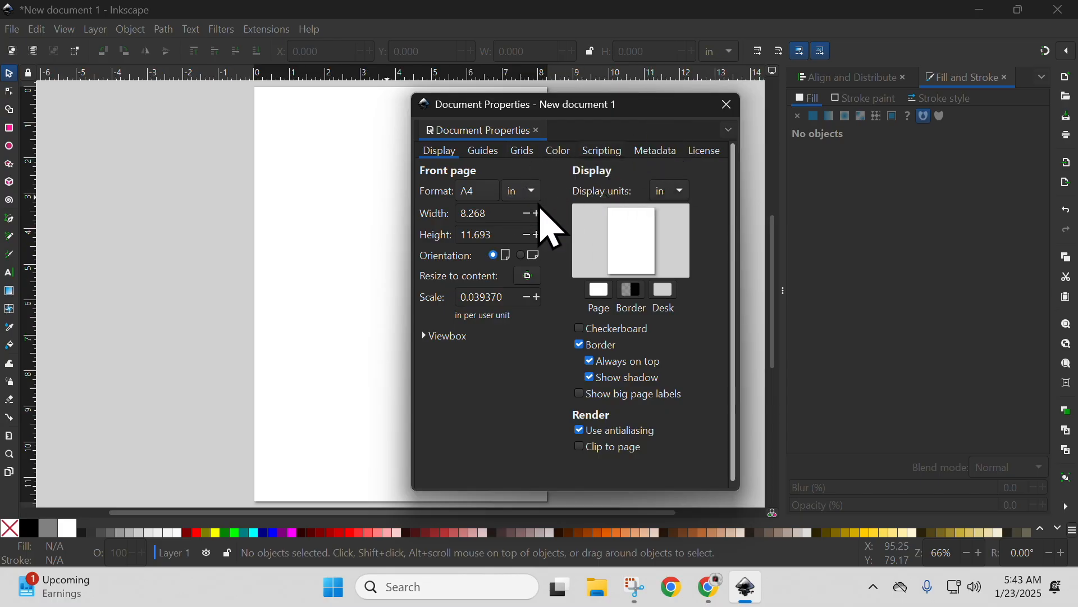
# Set the page width and height to 2 inches each.
pyautogui.moveTo(505, 213); pyautogui.dragTo(447, 216)
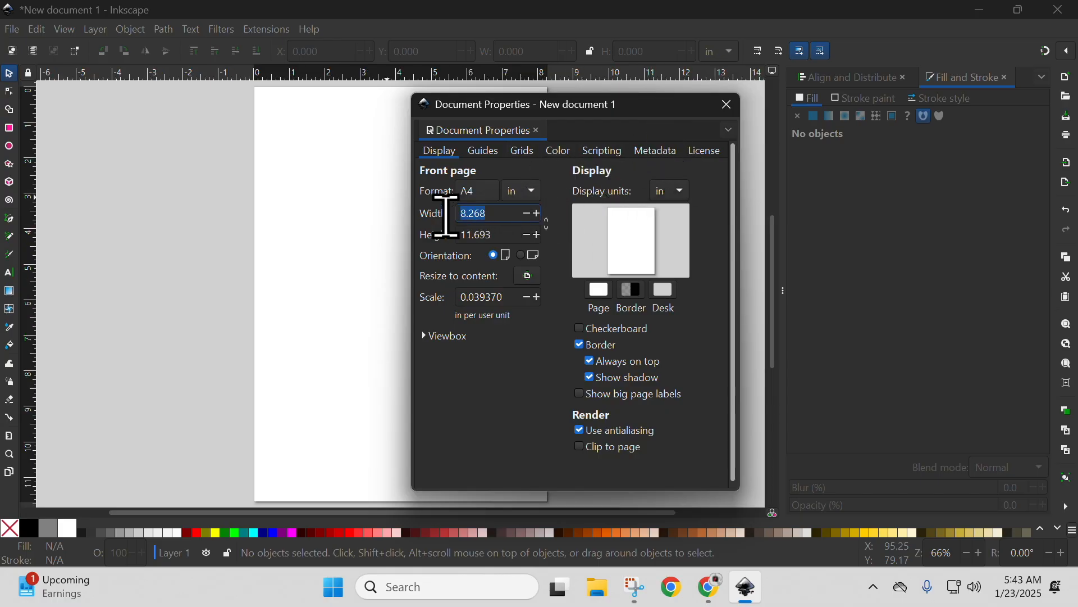
pyautogui.write('2')
pyautogui.moveTo(500, 232); pyautogui.dragTo(434, 240)
pyautogui.write('2')
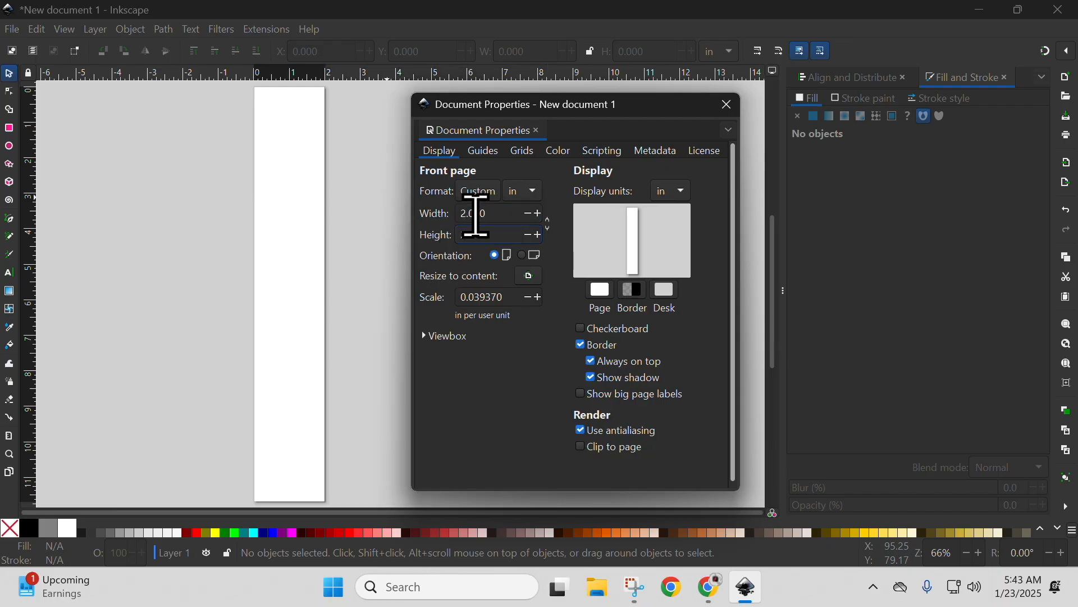
pyautogui.press('Return')
pyautogui.click(493, 216)
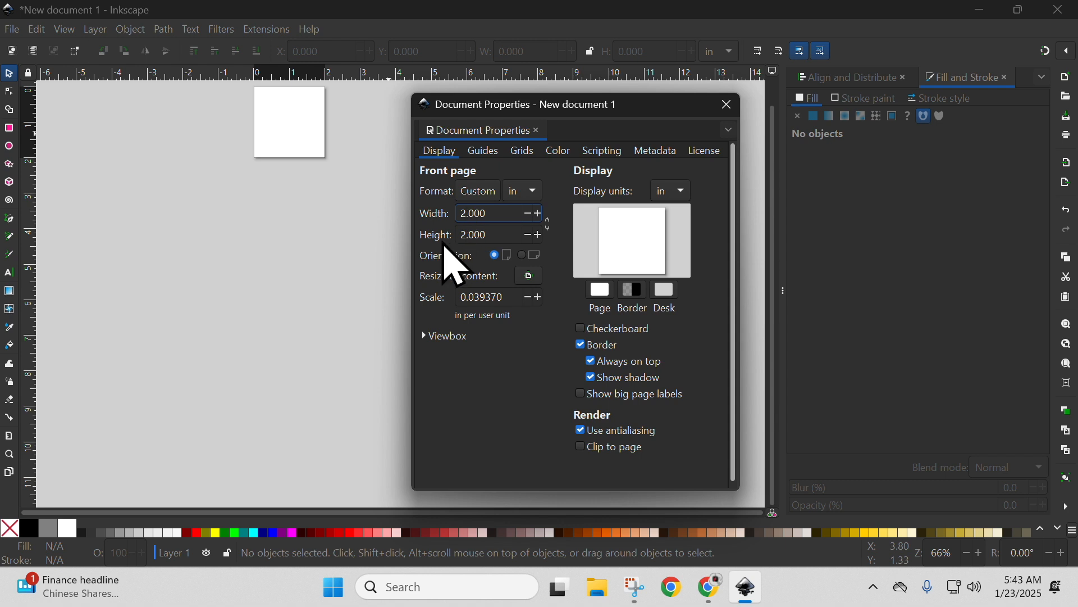
# Switch the page format units to millimetres and set the page width and height to 2 mm each.
pyautogui.click(523, 192)
pyautogui.click(531, 253)
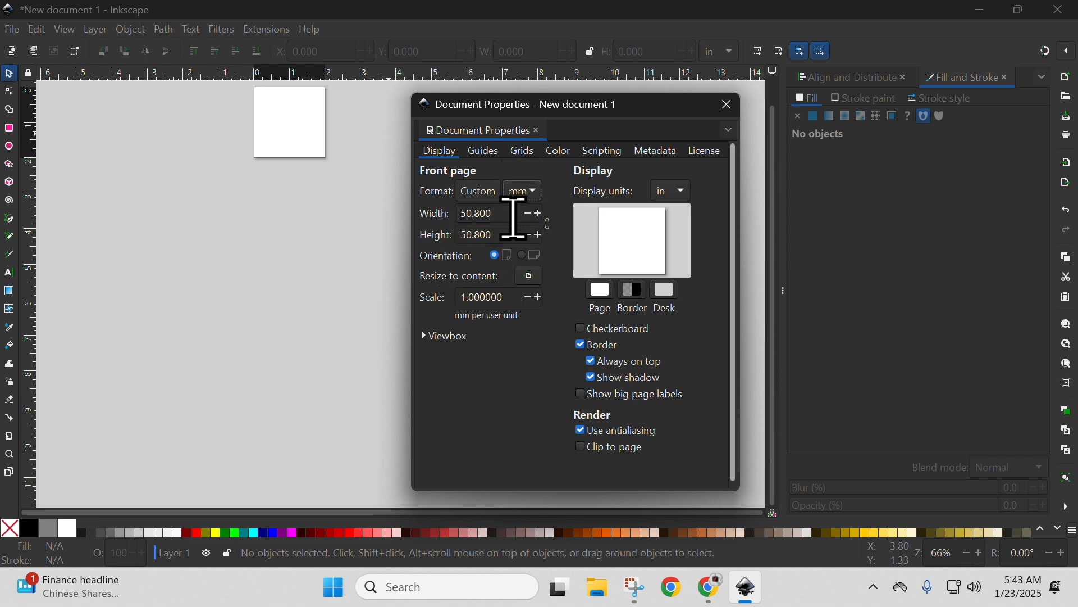
pyautogui.moveTo(492, 216); pyautogui.dragTo(433, 213)
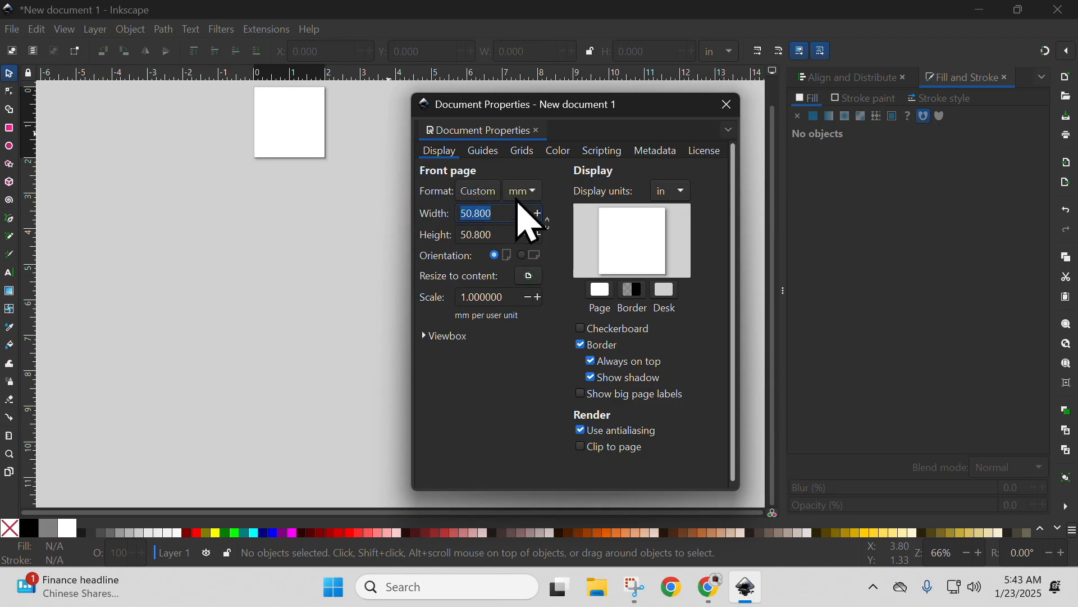
pyautogui.write('2')
pyautogui.moveTo(499, 234); pyautogui.dragTo(461, 235)
pyautogui.write('2')
pyautogui.click(503, 213)
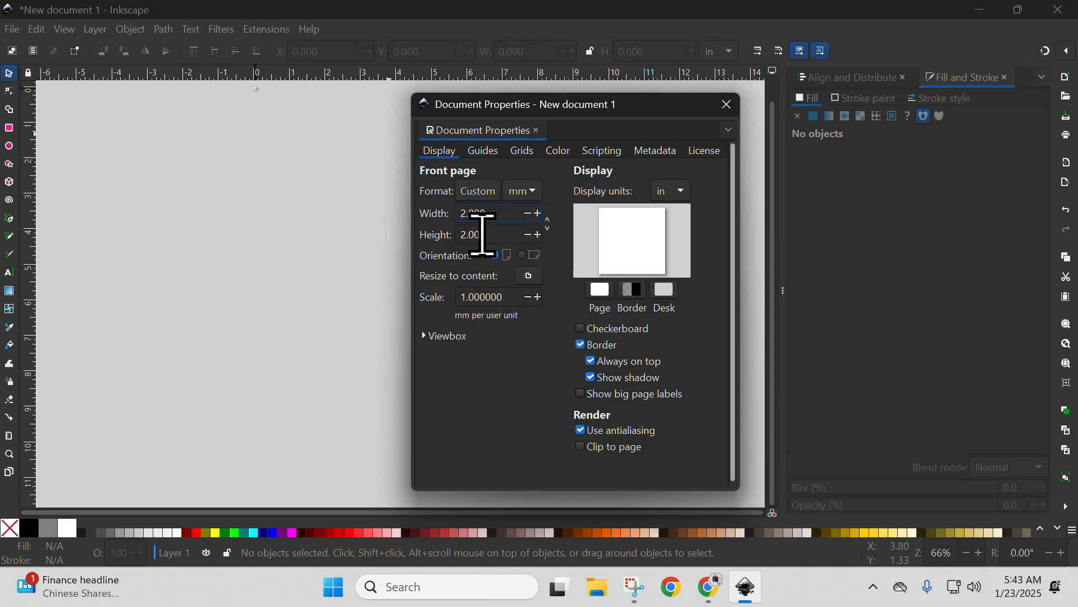
# Return the page format units to inches, set the page width and height to 2, and close the document properties.
pyautogui.click(531, 191)
pyautogui.click(522, 130)
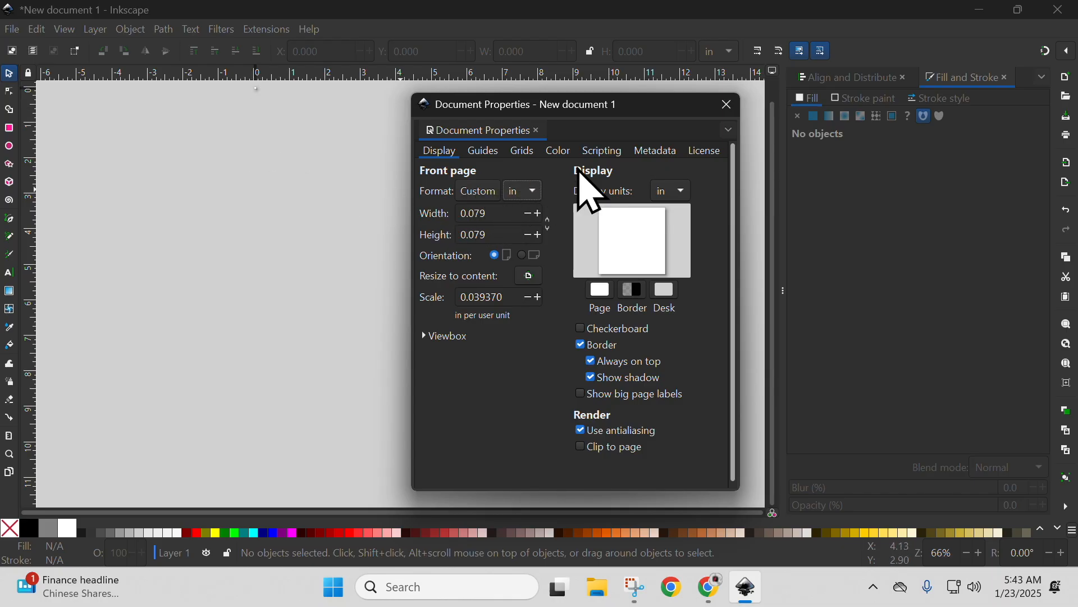
pyautogui.moveTo(497, 213); pyautogui.dragTo(423, 213)
pyautogui.write('2')
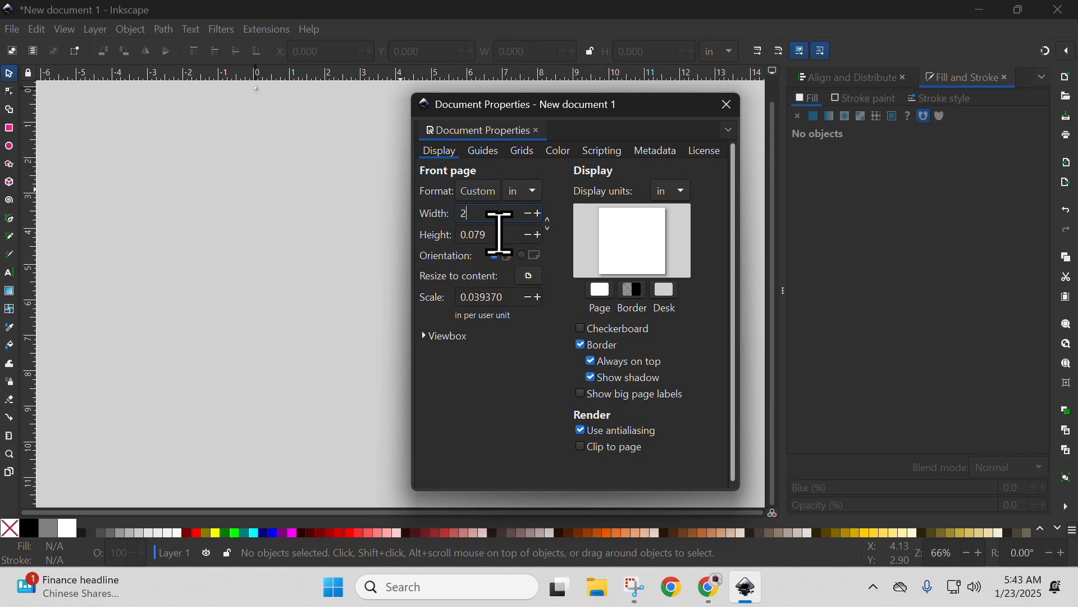
pyautogui.moveTo(499, 234); pyautogui.dragTo(445, 234)
pyautogui.write('2')
pyautogui.click(488, 213)
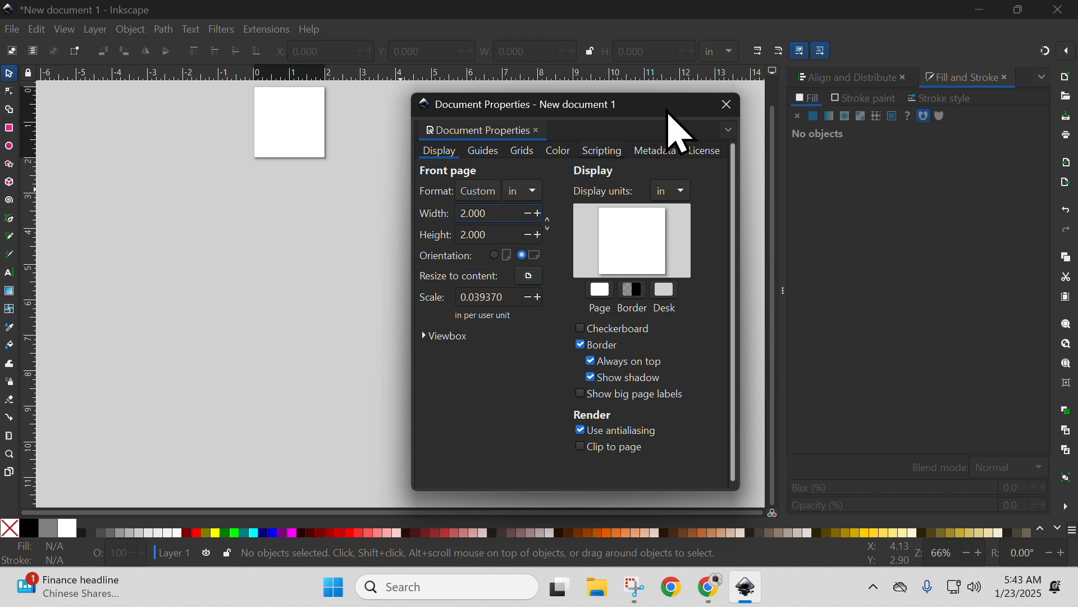
pyautogui.click(728, 104)
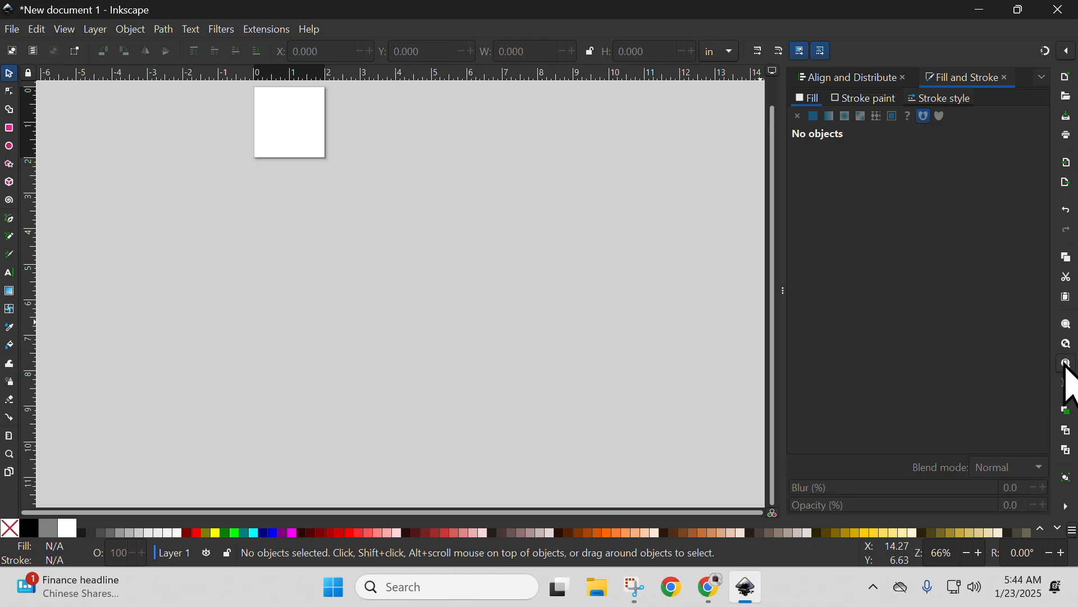
# Draw a rectangle about 1.95 by 1.95 in that covers nearly the whole page.
pyautogui.click(1067, 368)
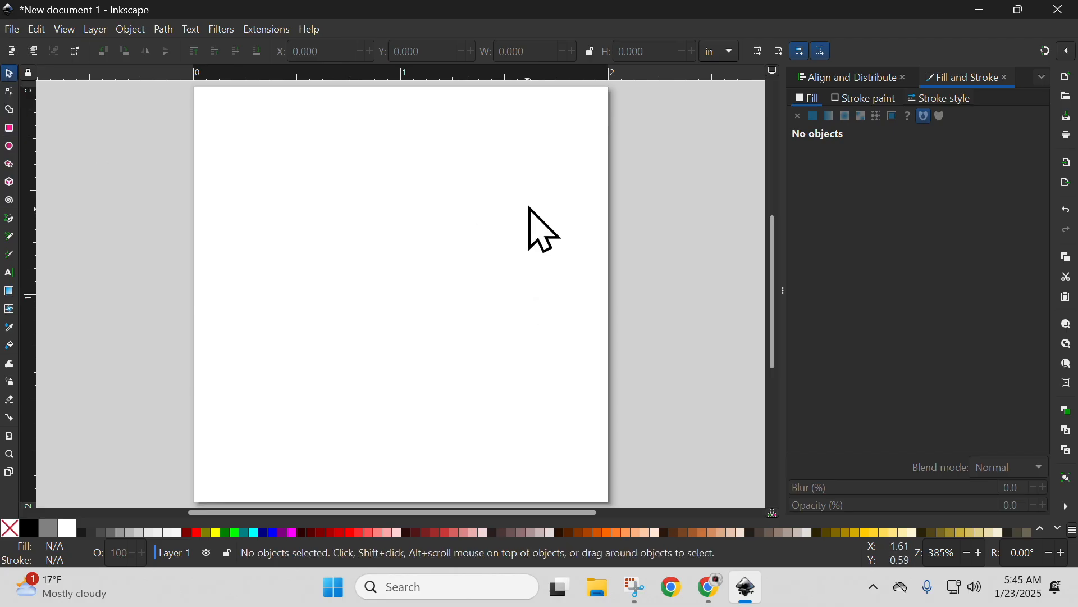
pyautogui.moveTo(256, 217); pyautogui.dragTo(449, 217)
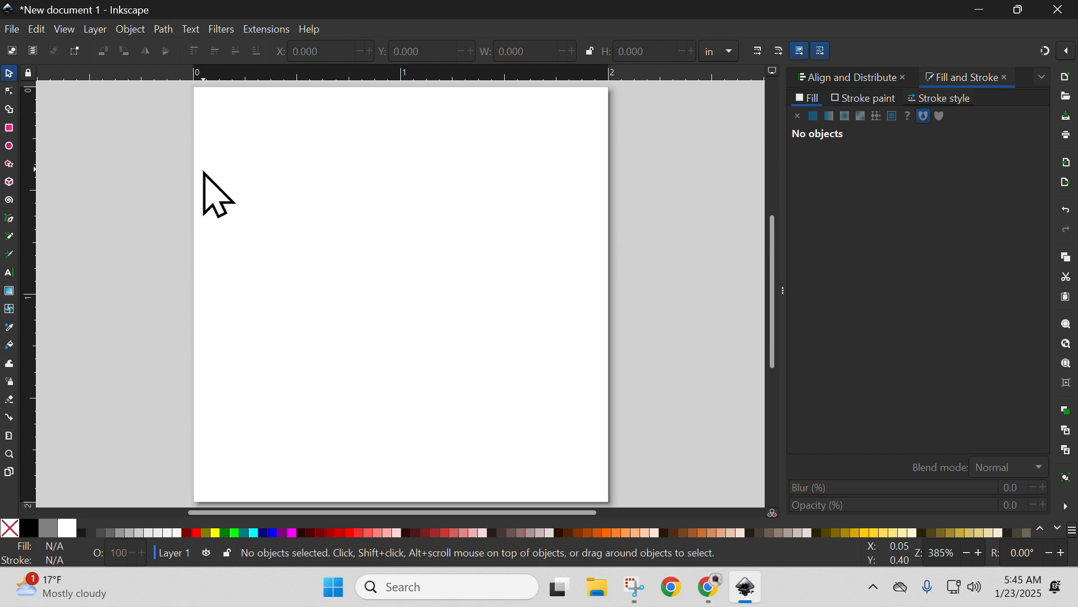
pyautogui.click(9, 129)
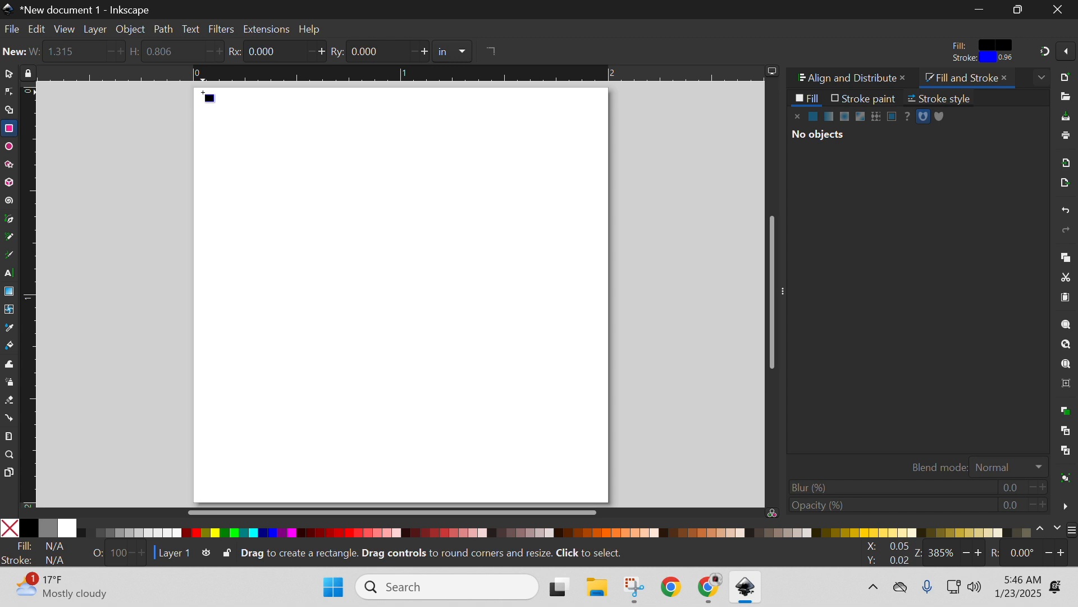
pyautogui.moveTo(200, 93)
pyautogui.mouseDown()
pyautogui.moveTo(230, 147)
pyautogui.moveTo(414, 331)
pyautogui.moveTo(608, 487)
pyautogui.moveTo(608, 499)
pyautogui.mouseUp()
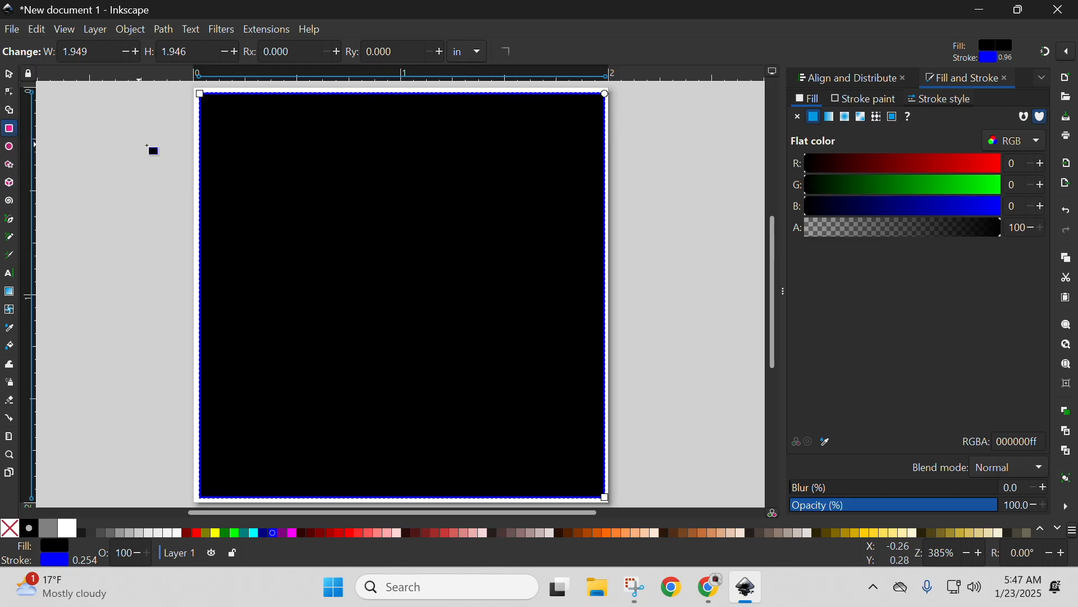
# Draw several smaller practice rectangles of different sizes inside the large square, across its middle and upper area.
pyautogui.moveTo(290, 175); pyautogui.dragTo(562, 385)
pyautogui.moveTo(234, 159)
pyautogui.mouseDown()
pyautogui.moveTo(322, 218)
pyautogui.moveTo(344, 206)
pyautogui.mouseUp()
pyautogui.moveTo(389, 148)
pyautogui.mouseDown()
pyautogui.moveTo(497, 178)
pyautogui.moveTo(563, 258)
pyautogui.mouseUp()
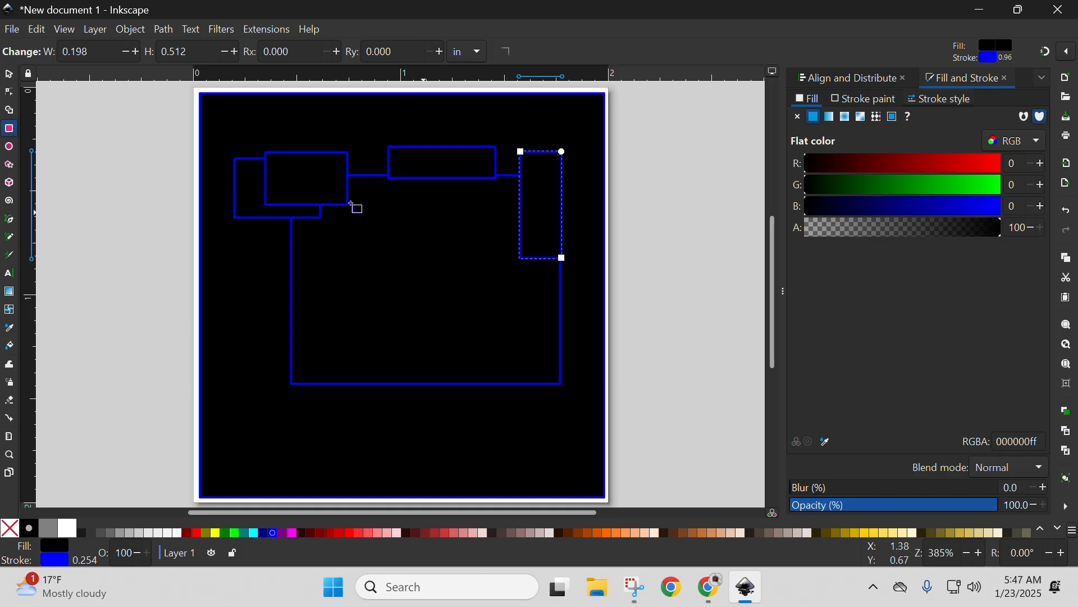
# Select among the small rectangles and delete the wide, flat one near the page's upper middle.
pyautogui.click(9, 78)
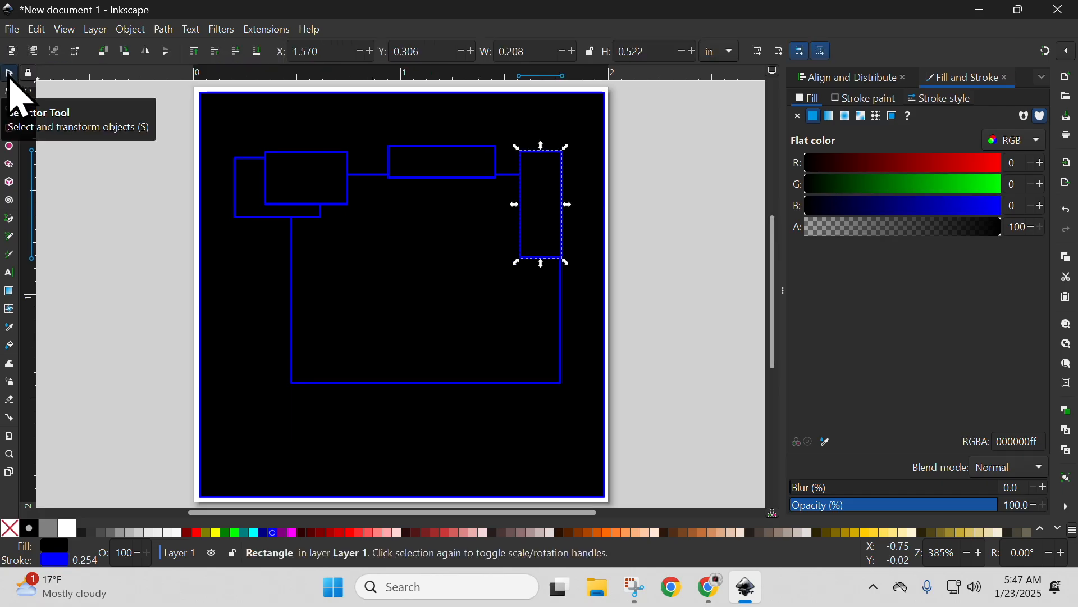
pyautogui.click(469, 179)
pyautogui.click(336, 184)
pyautogui.click(384, 259)
pyautogui.click(469, 163)
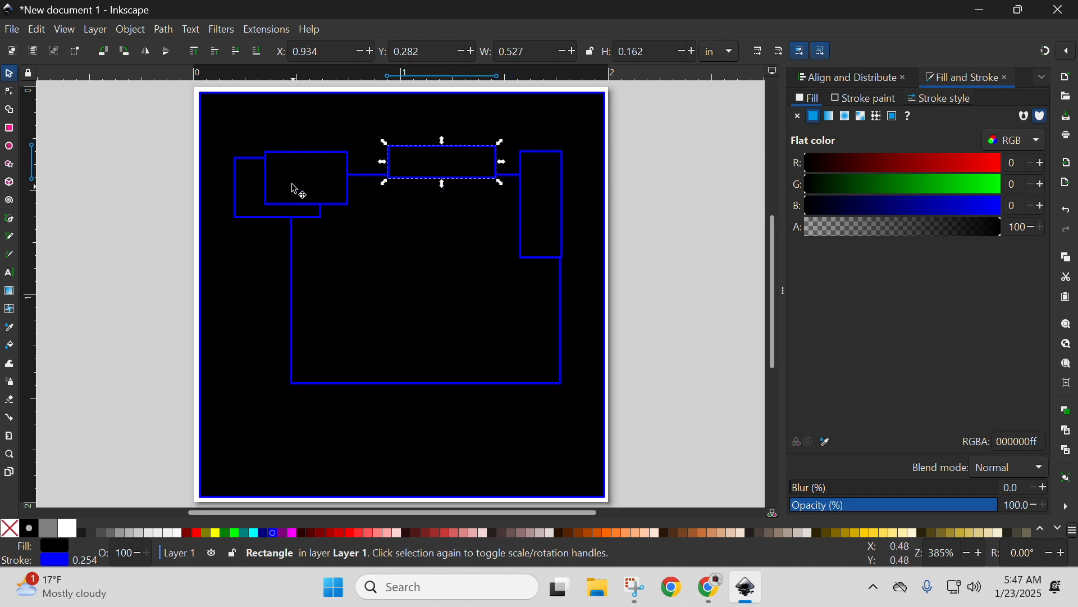
pyautogui.rightClick(454, 162)
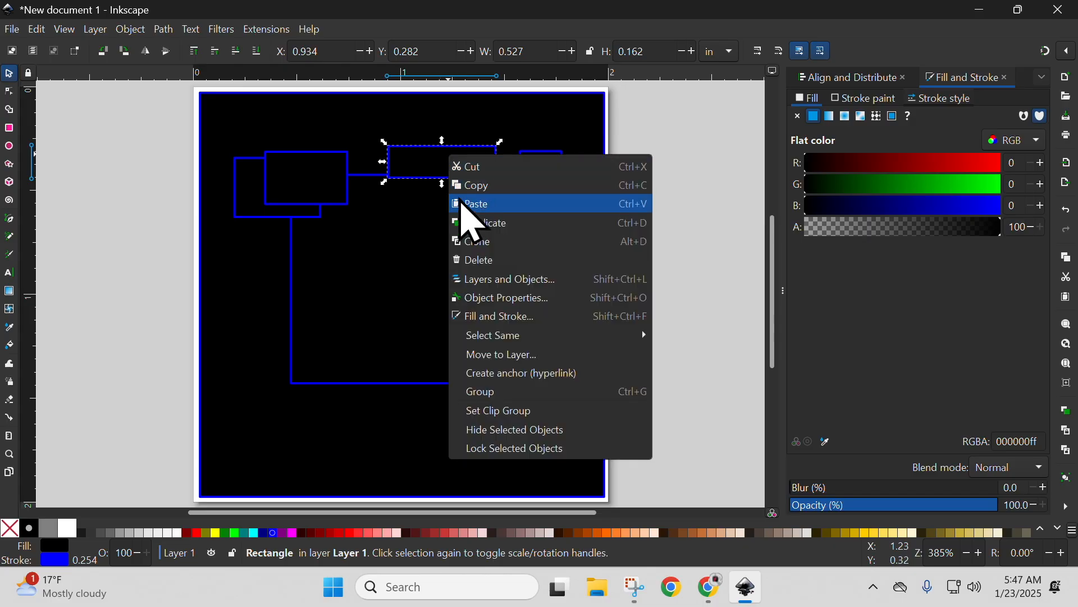
pyautogui.click(479, 261)
# Delete the remaining four practice rectangles, keeping only the large square.
pyautogui.click(482, 265)
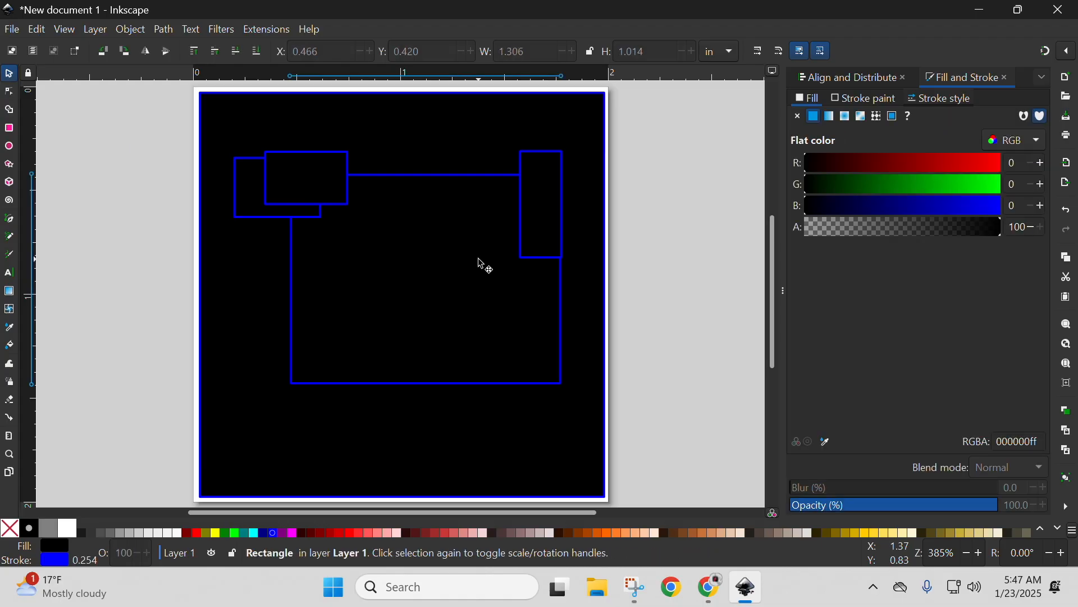
pyautogui.press('Delete')
pyautogui.click(556, 160)
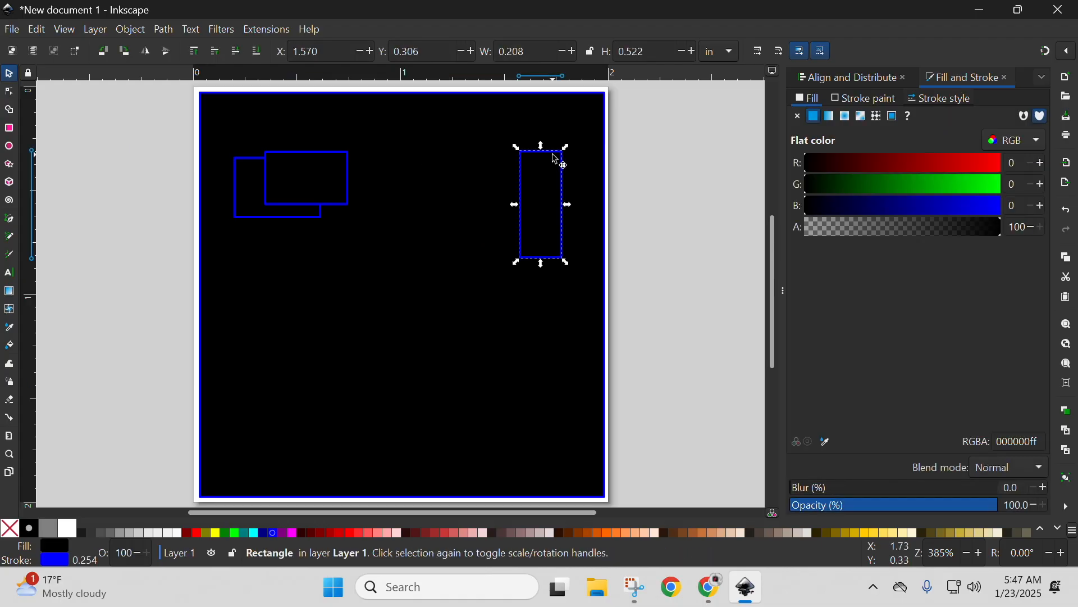
pyautogui.press('Delete')
pyautogui.click(335, 206)
pyautogui.press('Delete')
pyautogui.click(318, 224)
pyautogui.press('Delete')
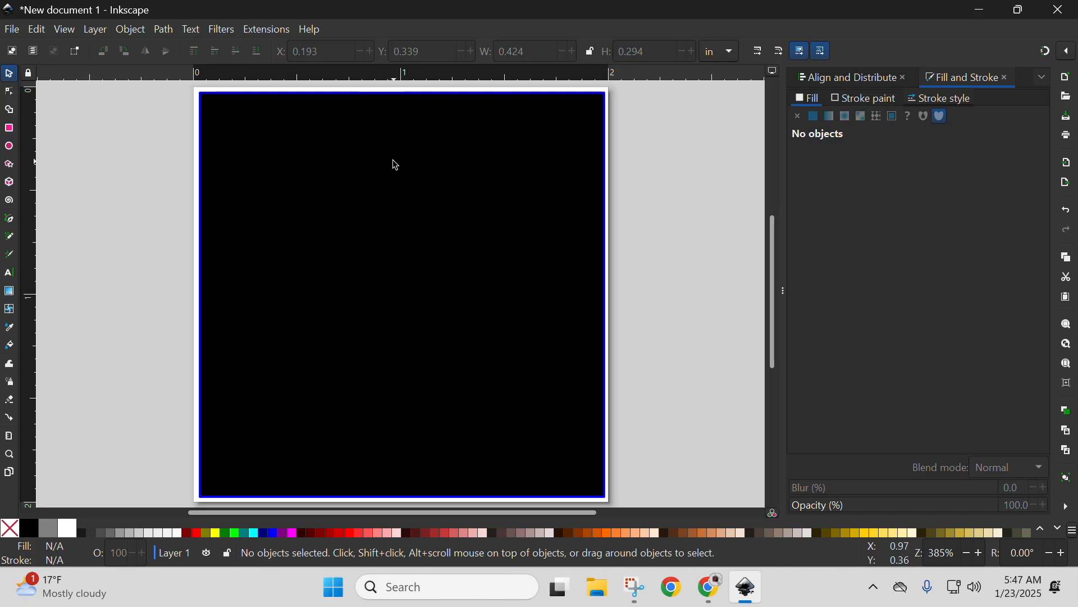
# Select the large square and close the docked Fill and Stroke and Align and Distribute dialogs.
pyautogui.click(382, 133)
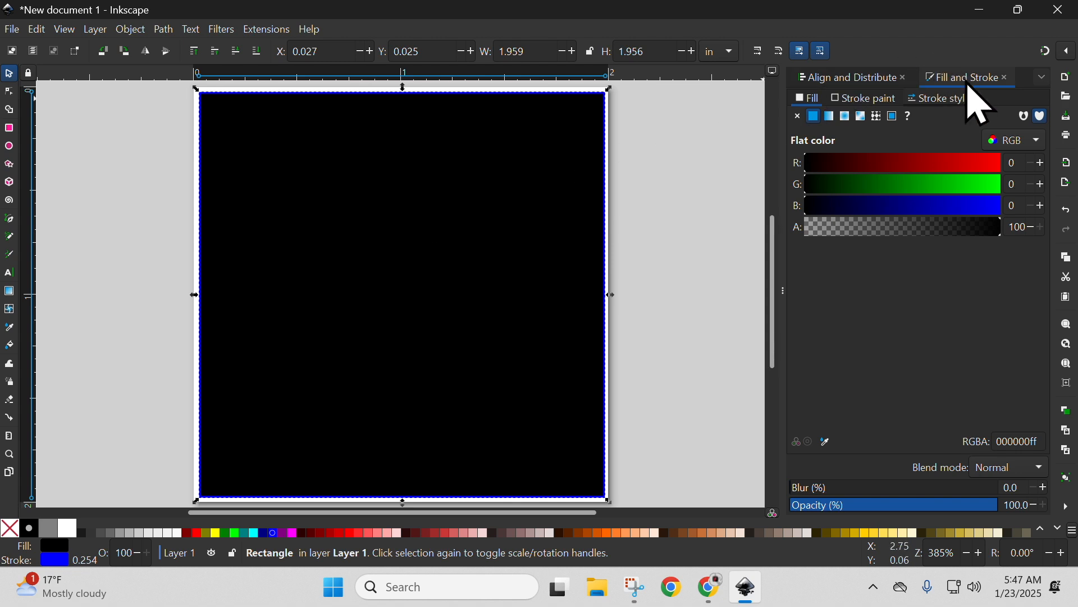
pyautogui.moveTo(964, 85)
pyautogui.mouseDown()
pyautogui.moveTo(828, 92)
pyautogui.moveTo(809, 73)
pyautogui.moveTo(855, 80)
pyautogui.mouseUp()
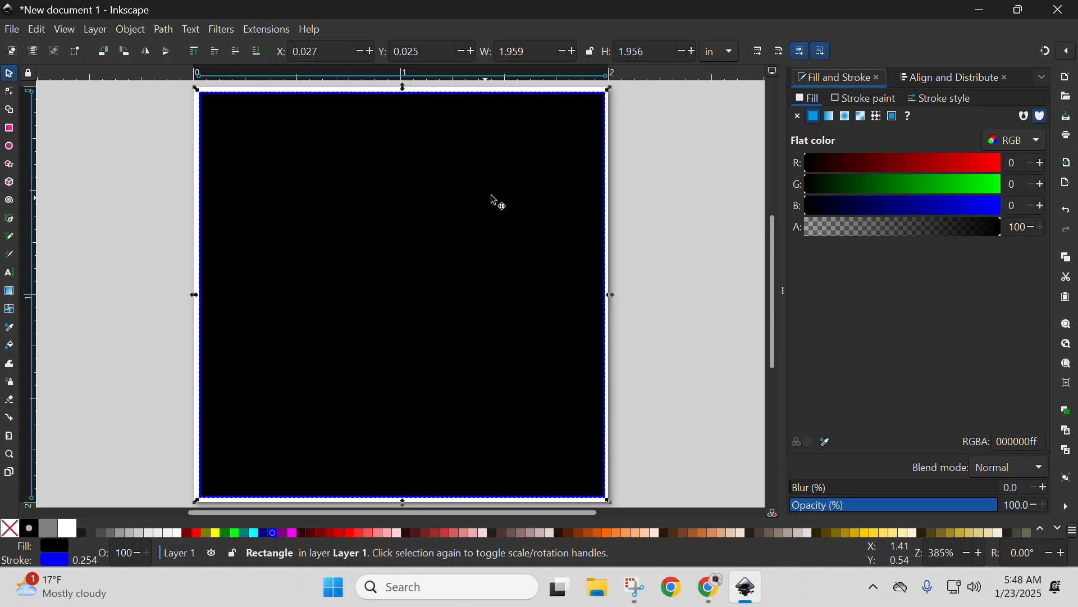
pyautogui.click(880, 77)
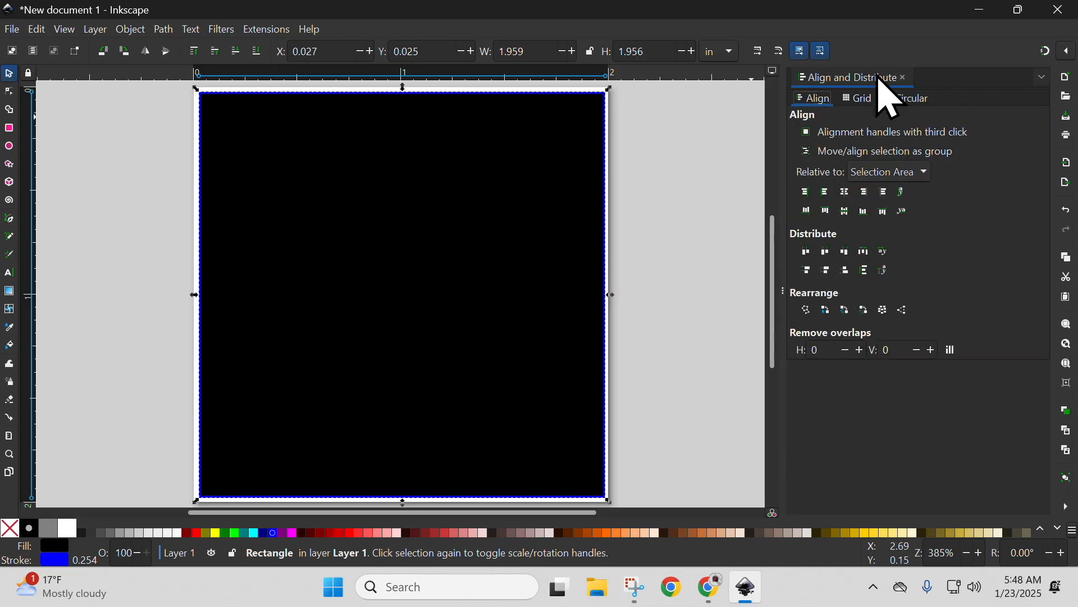
pyautogui.click(906, 78)
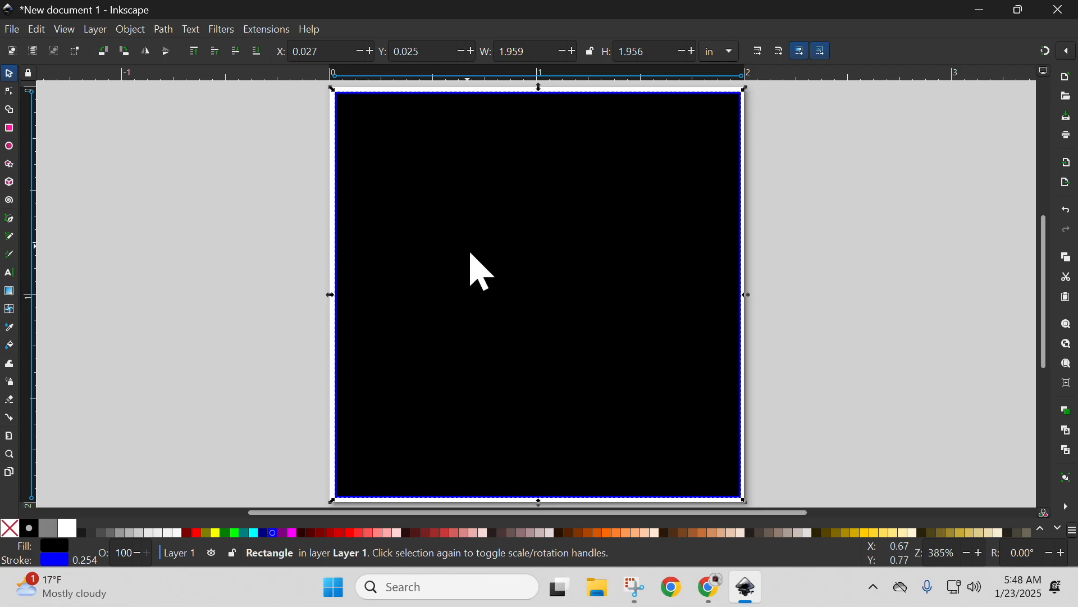
# Open Fill and Stroke for the large square, keep the colour mode at RGB, and remove its fill paint.
pyautogui.rightClick(471, 254)
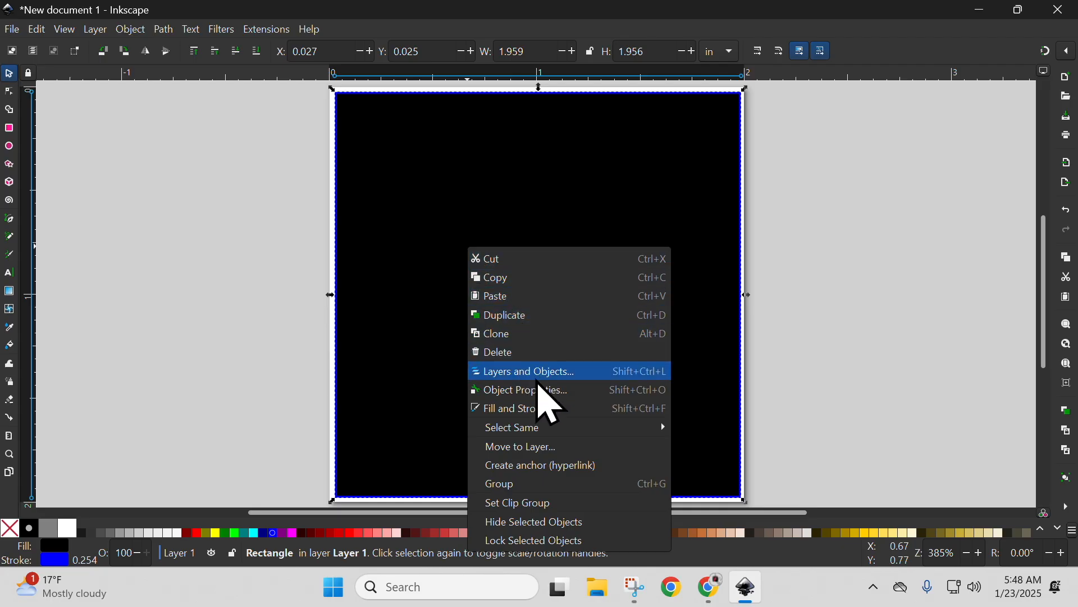
pyautogui.click(555, 415)
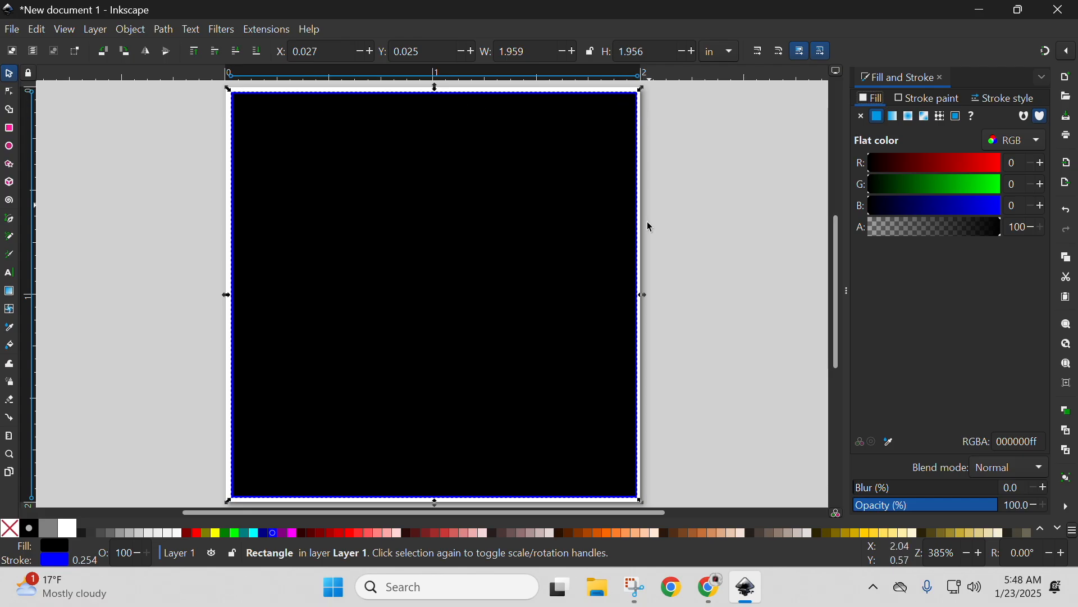
pyautogui.click(1010, 146)
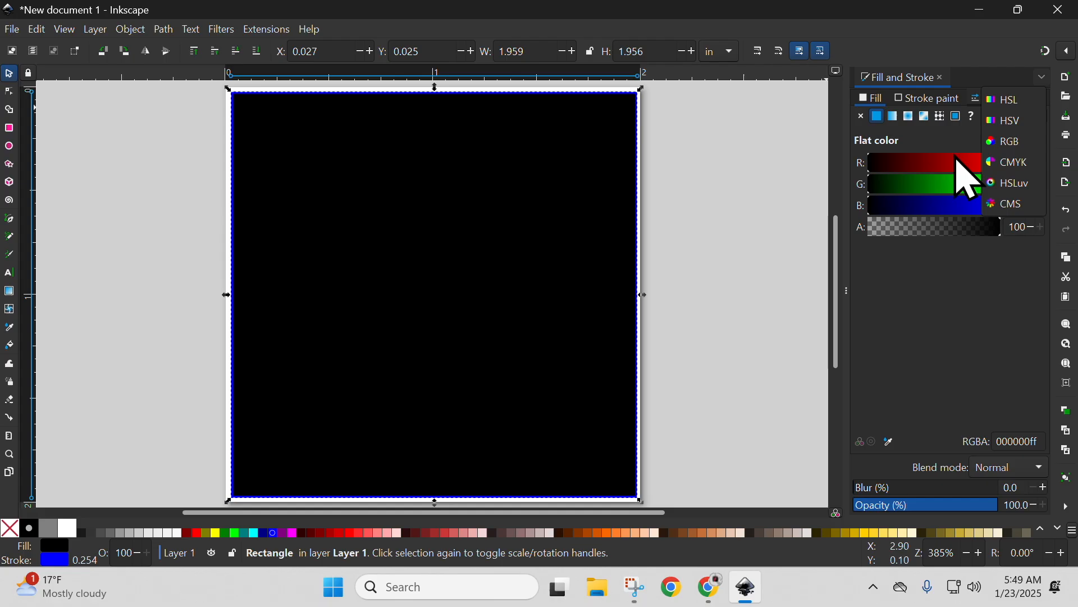
pyautogui.click(1006, 143)
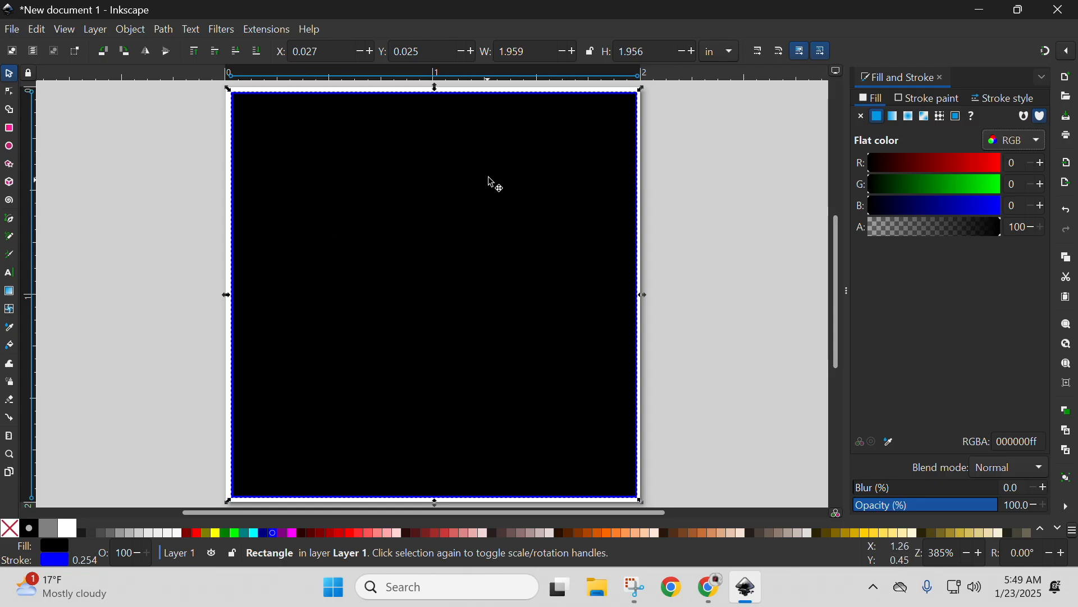
pyautogui.click(864, 117)
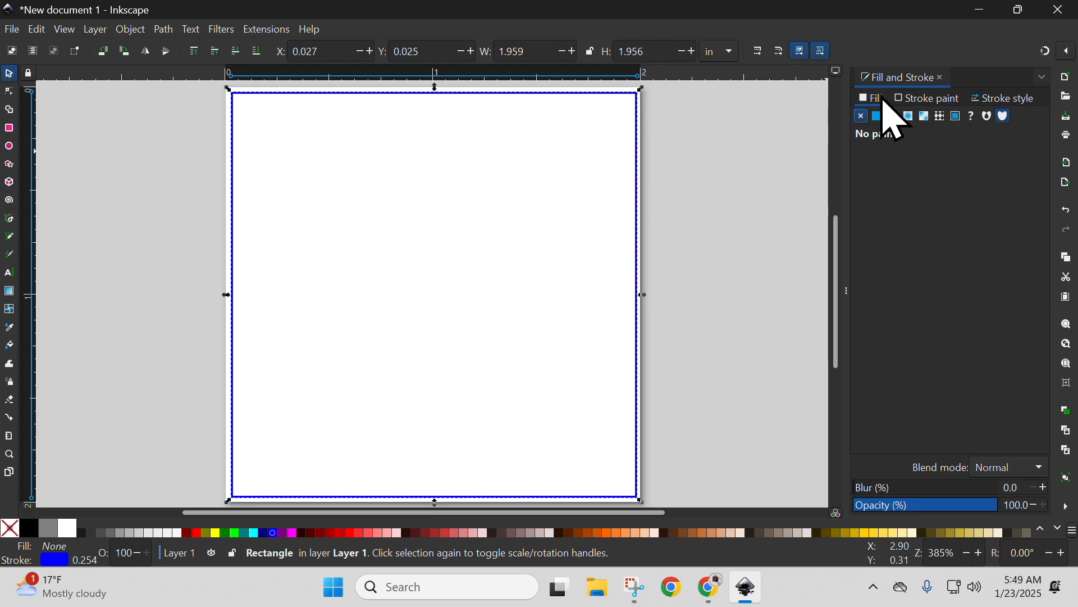
# Set the square's stroke paint to black by lowering the blue value to 0, and deselect the square.
pyautogui.click(943, 98)
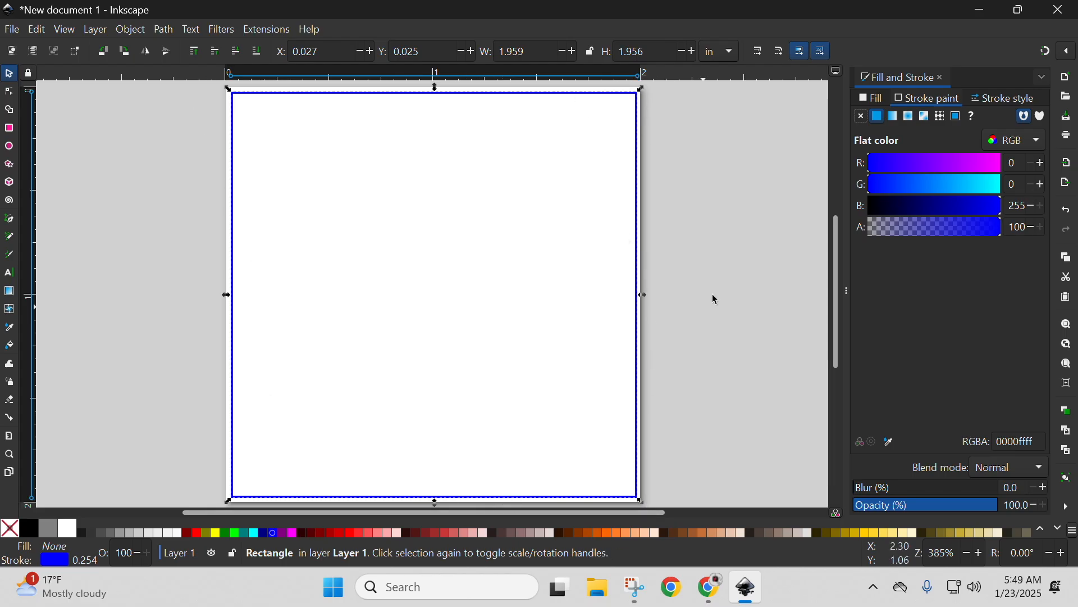
pyautogui.moveTo(1000, 207); pyautogui.dragTo(856, 227)
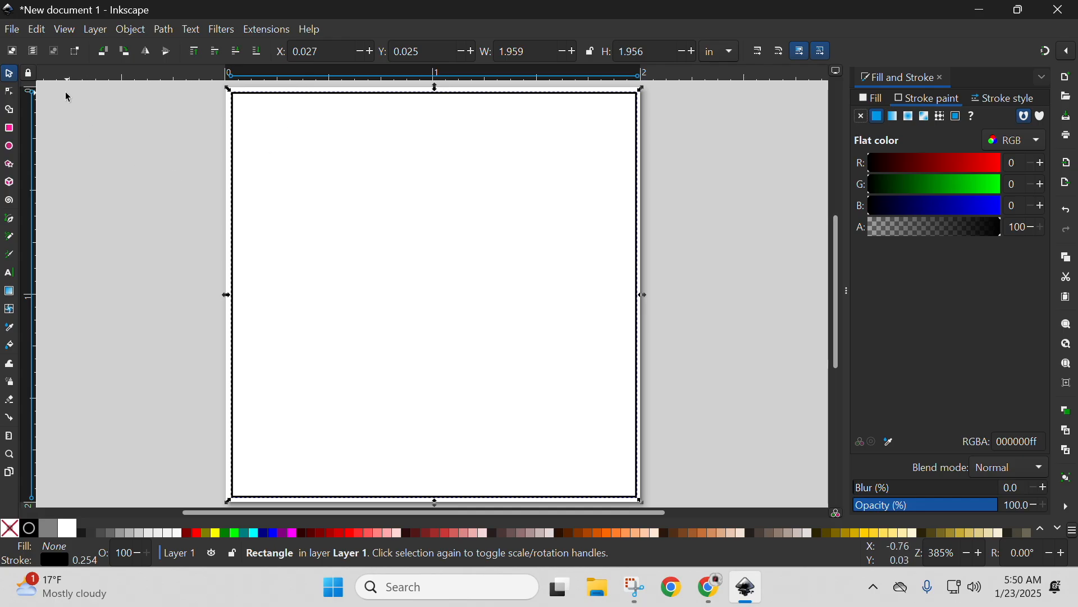
pyautogui.click(117, 162)
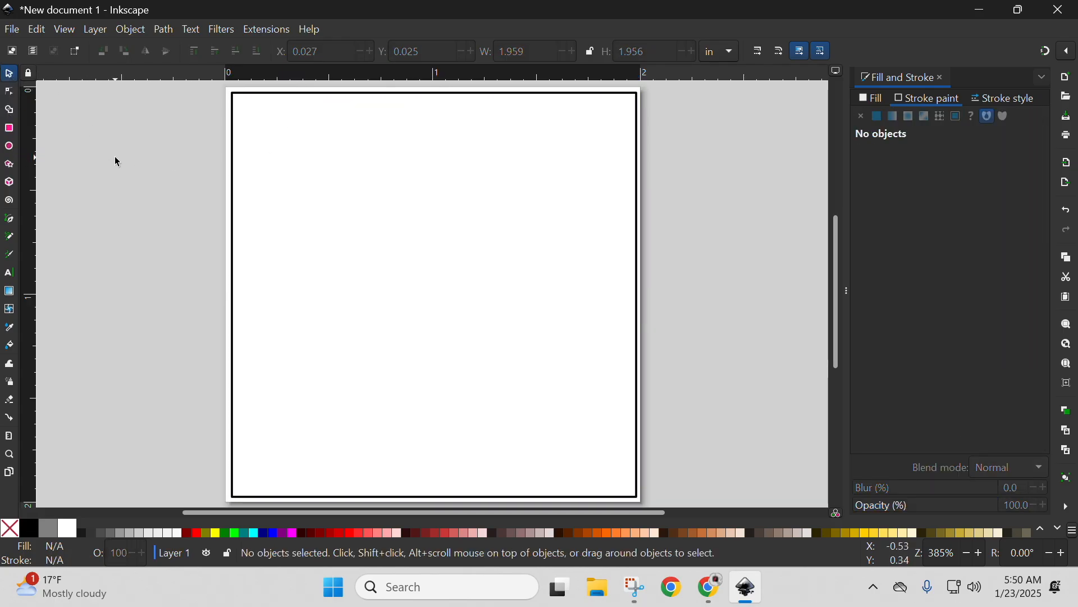
# Draw a circle about 0.42 in across in the square's upper middle, plus a few small practice ellipses overlapping it.
pyautogui.click(9, 147)
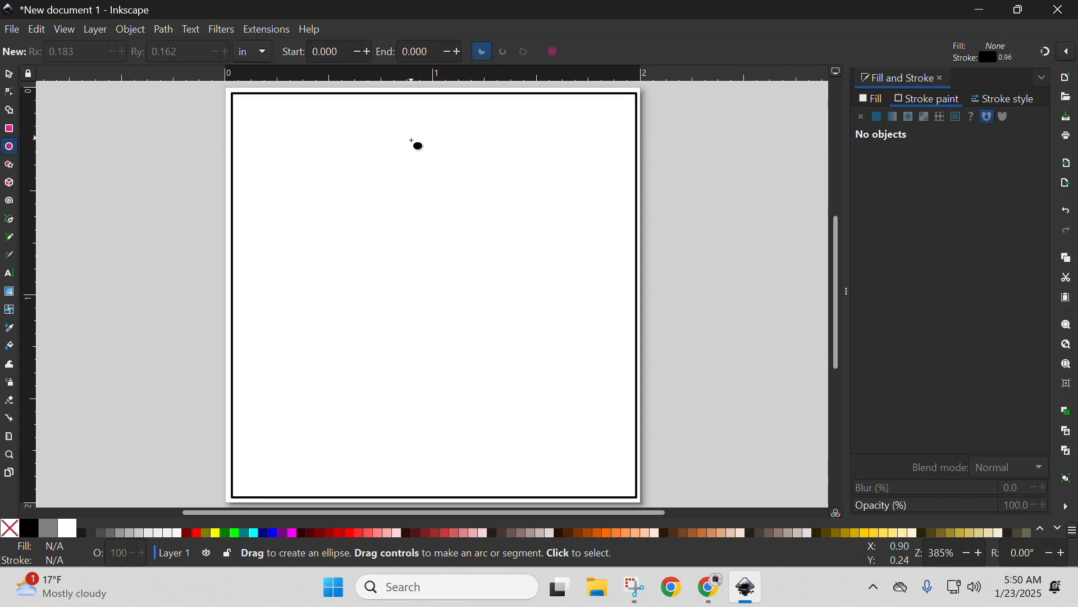
pyautogui.moveTo(399, 146); pyautogui.dragTo(493, 233)
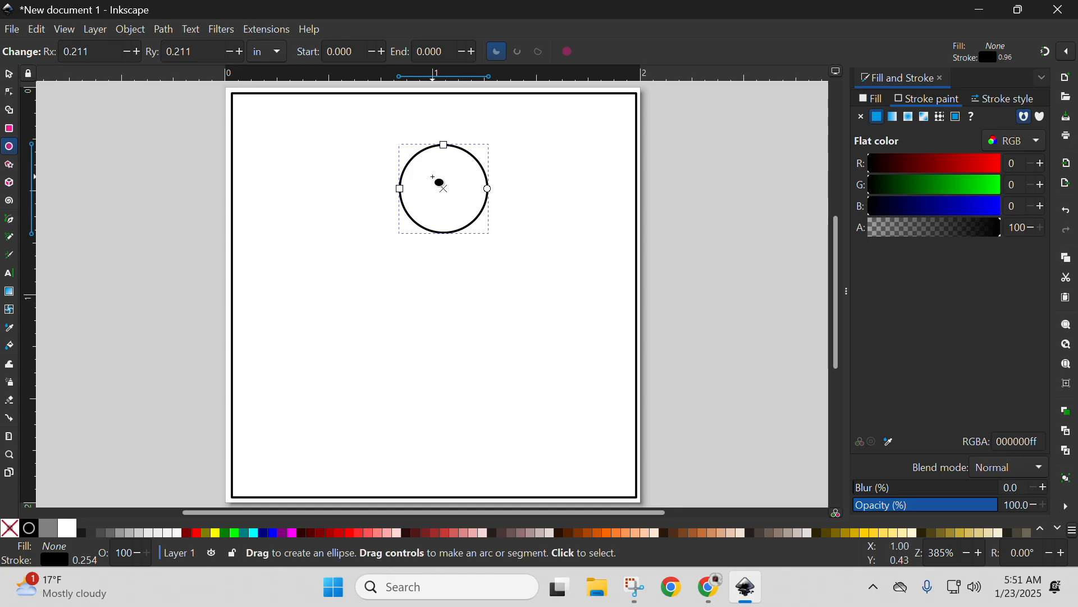
pyautogui.moveTo(435, 171); pyautogui.dragTo(469, 231)
pyautogui.moveTo(473, 151)
pyautogui.mouseDown()
pyautogui.moveTo(494, 168)
pyautogui.moveTo(467, 197)
pyautogui.mouseUp()
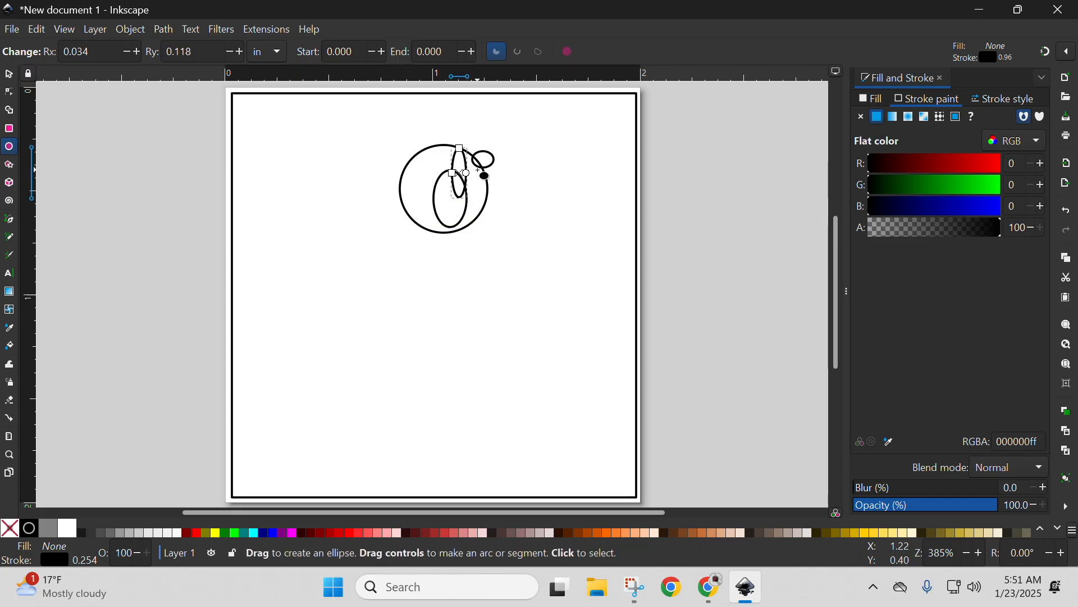
# Delete the small practice ellipses, keeping only the circle inside the square.
pyautogui.click(9, 74)
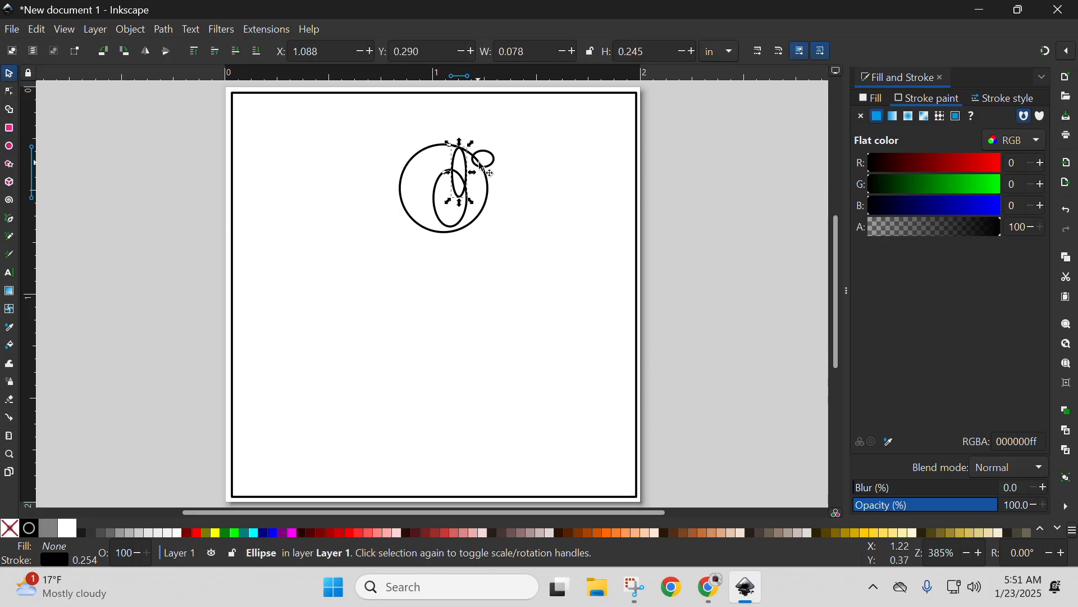
pyautogui.click(517, 157)
pyautogui.hotkey('ctrl', 'z')
pyautogui.click(488, 161)
pyautogui.press('Delete')
pyautogui.click(465, 189)
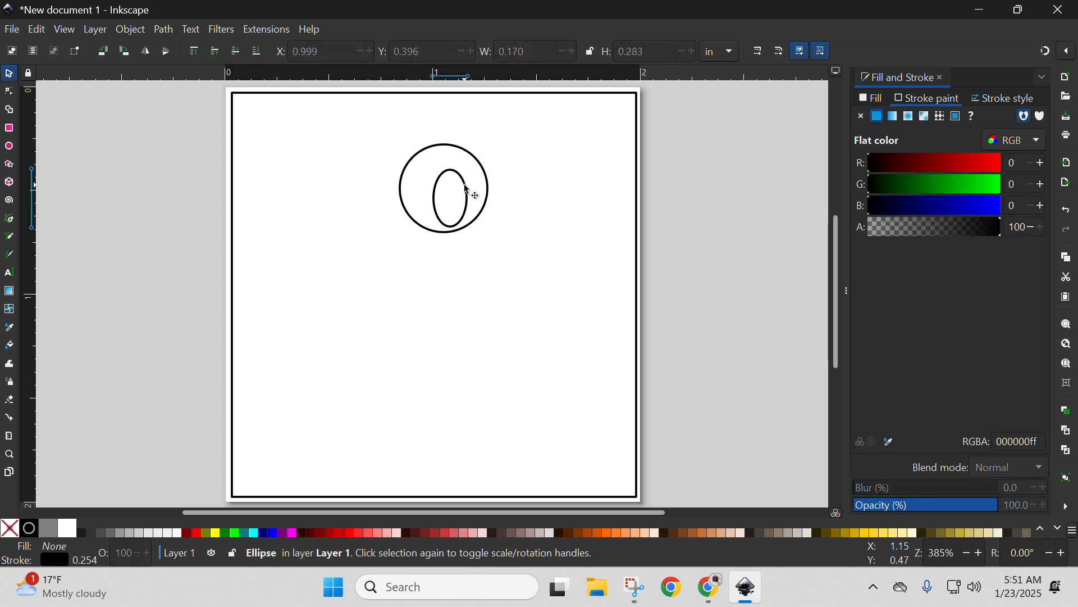
pyautogui.press('Delete')
# Scale the circle down to about 0.267 in across and move it to about X 0.888, Y 0.193 in.
pyautogui.click(451, 151)
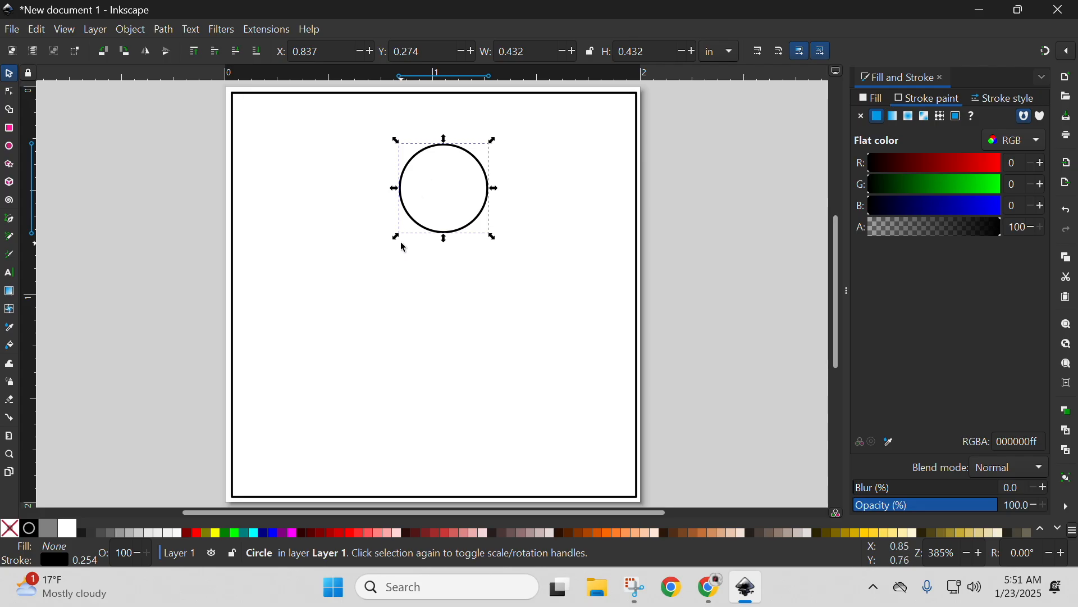
pyautogui.moveTo(402, 242)
pyautogui.mouseDown()
pyautogui.moveTo(419, 191)
pyautogui.moveTo(409, 242)
pyautogui.moveTo(407, 230)
pyautogui.mouseUp()
pyautogui.click(420, 231)
pyautogui.moveTo(397, 240); pyautogui.dragTo(433, 229)
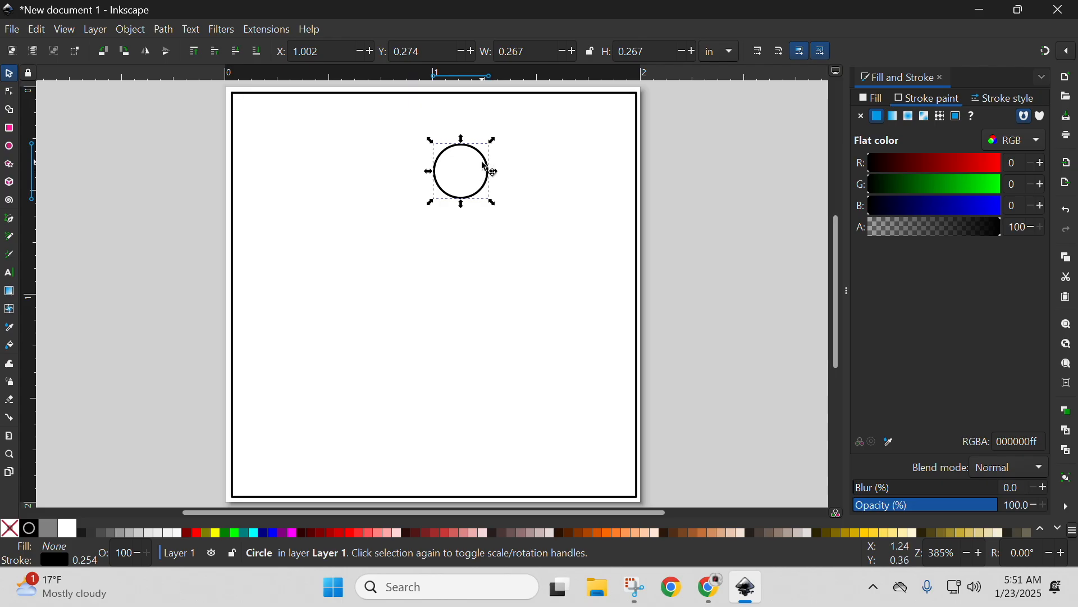
pyautogui.moveTo(483, 168); pyautogui.dragTo(460, 152)
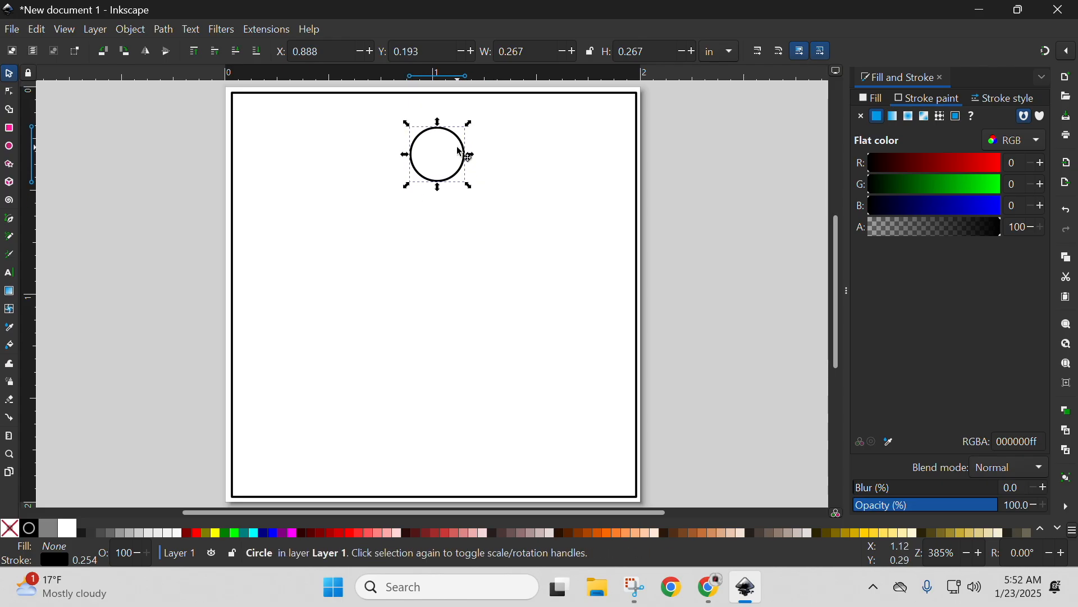
pyautogui.click(457, 149)
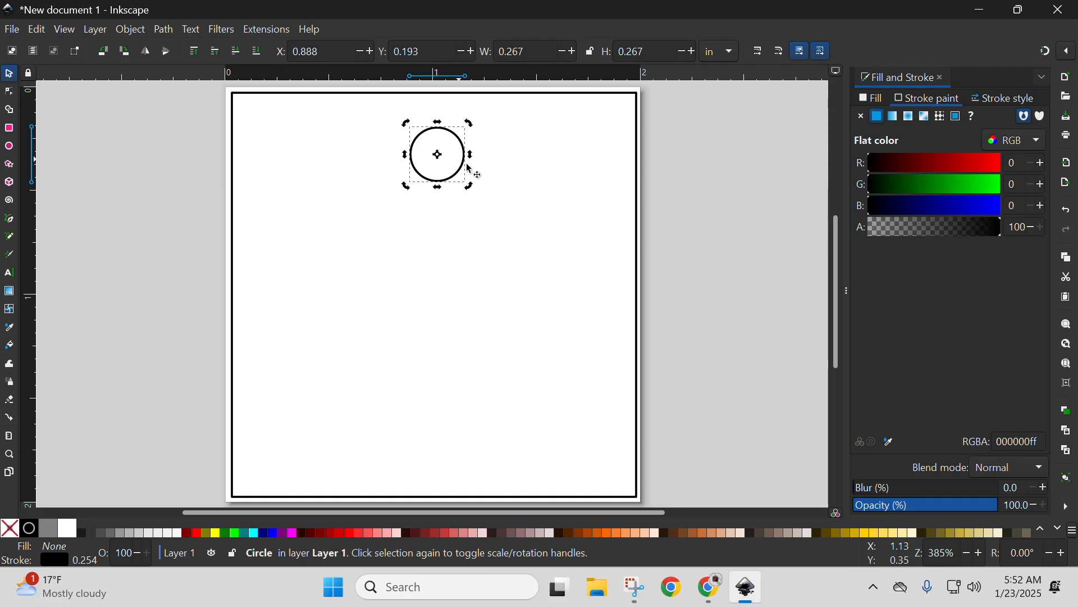
pyautogui.click(706, 193)
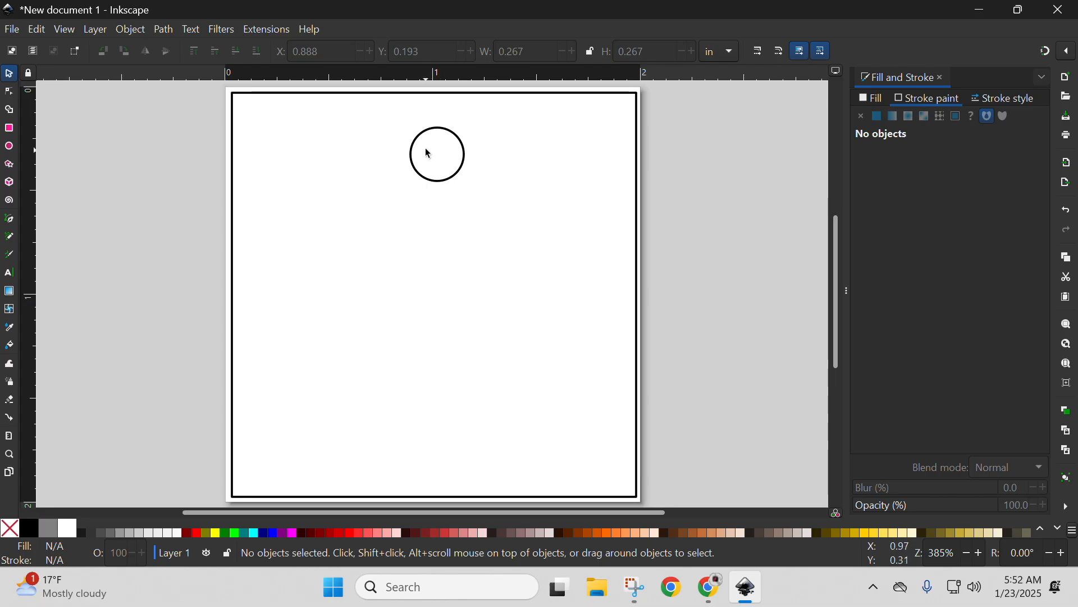
# Try the circle close to the square's top edge, and settle it lower at about X 0.891, Y 0.217 in.
pyautogui.click(442, 134)
pyautogui.moveTo(443, 134); pyautogui.dragTo(441, 105)
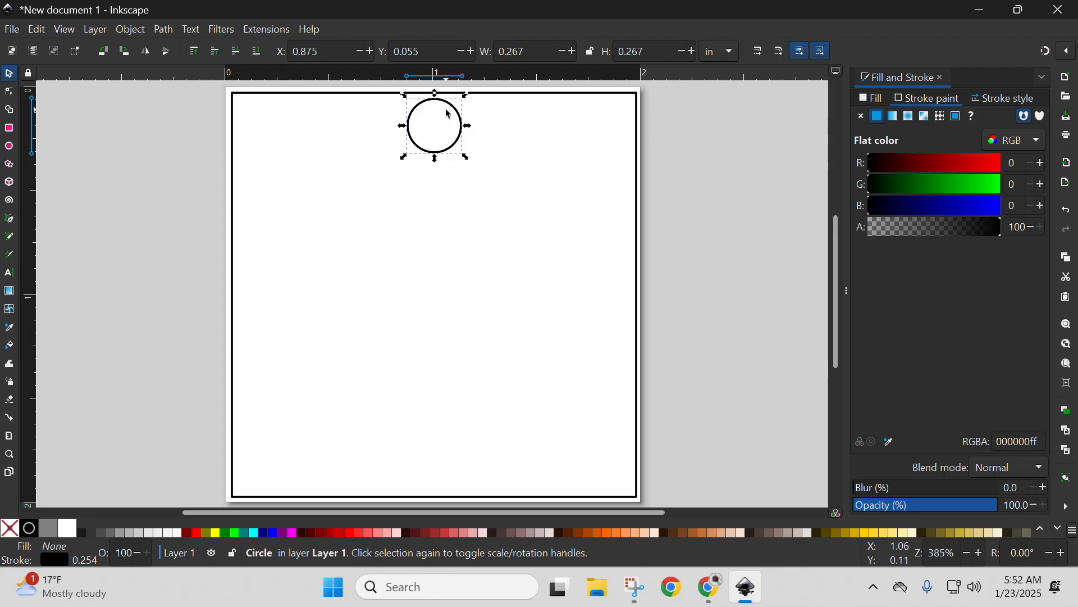
pyautogui.click(456, 155)
pyautogui.moveTo(455, 152); pyautogui.dragTo(457, 182)
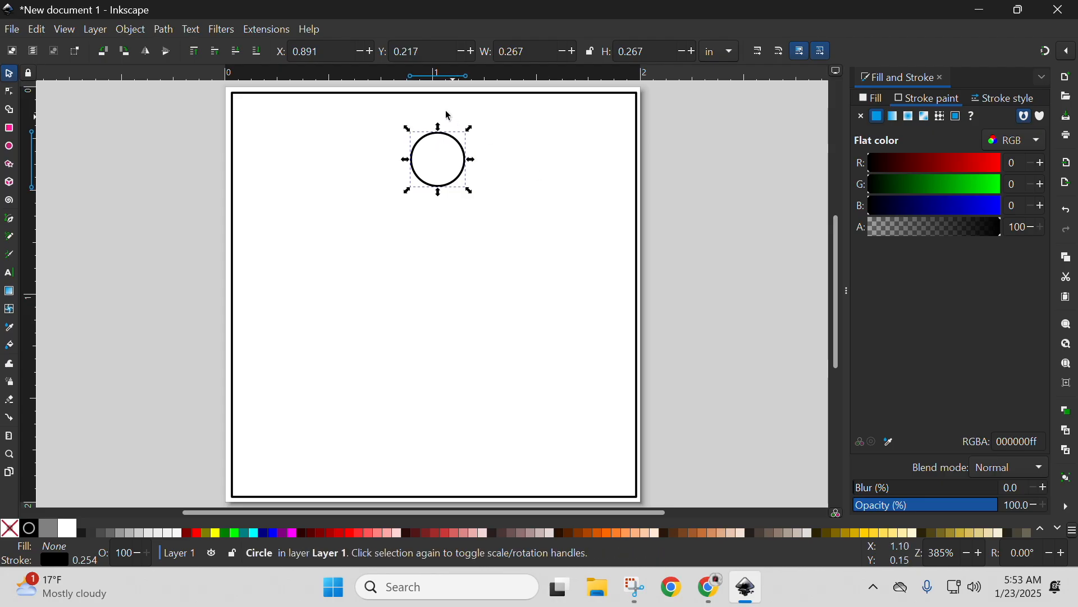
pyautogui.click(701, 128)
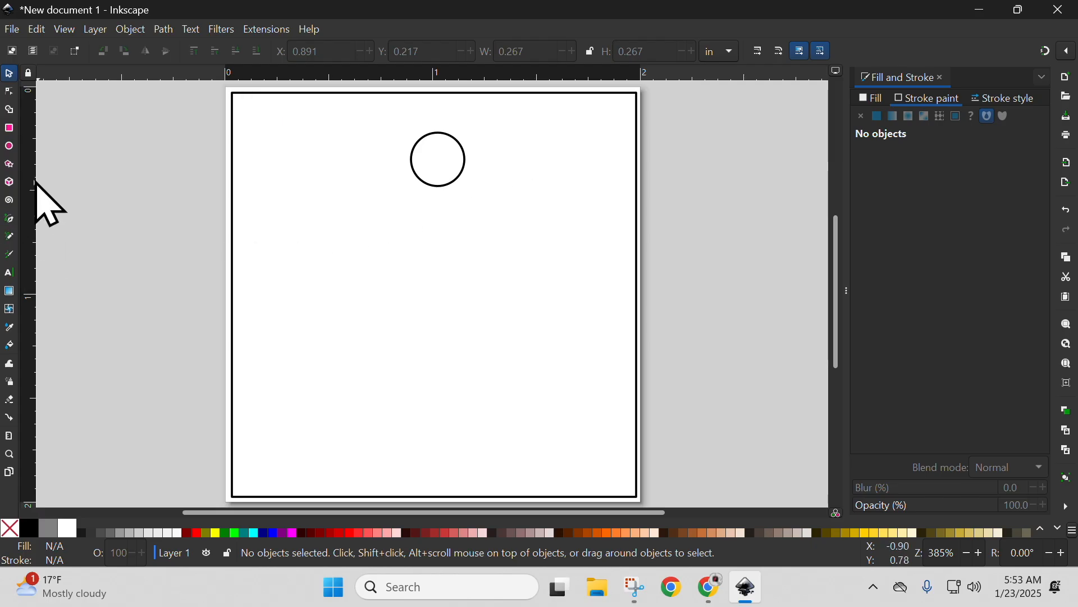
# Add a 9 pt Courier New text object with a person's title and surname below and left of the circle.
pyautogui.click(10, 274)
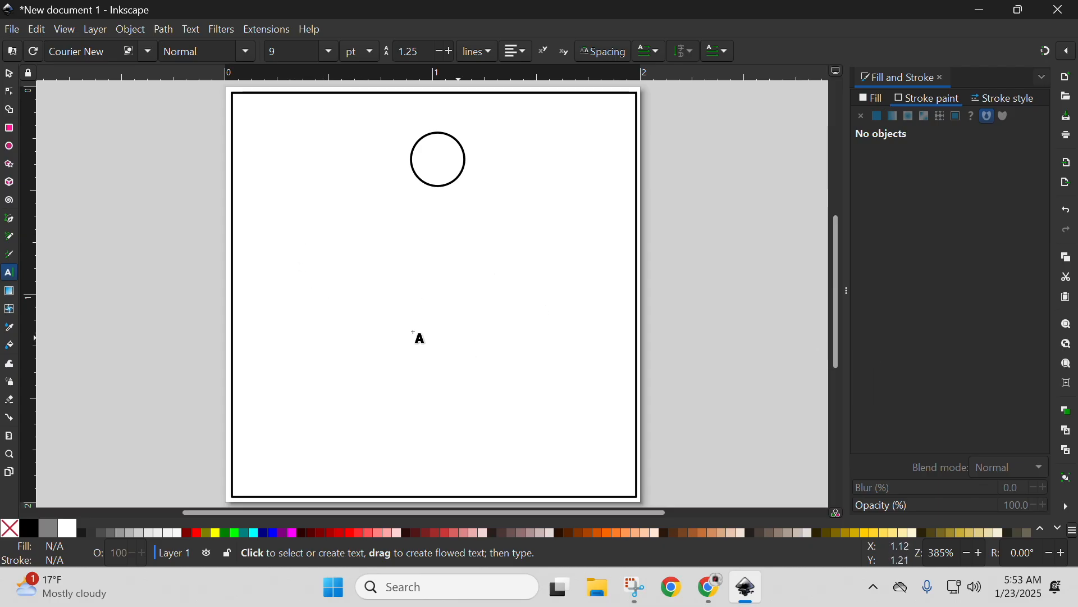
pyautogui.click(292, 279)
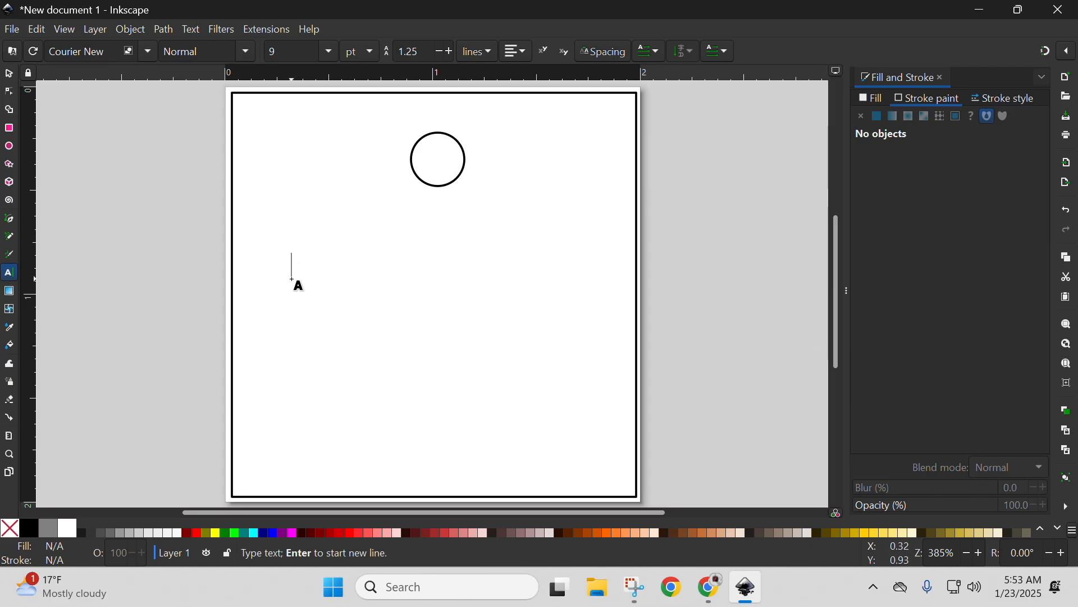
pyautogui.press('Escape')
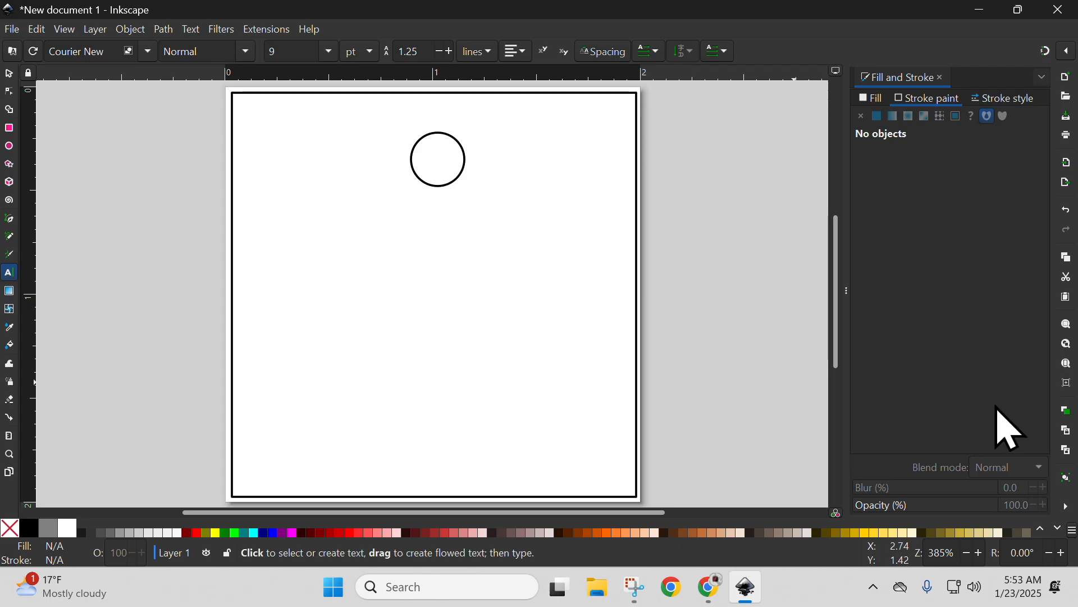
pyautogui.write('M')
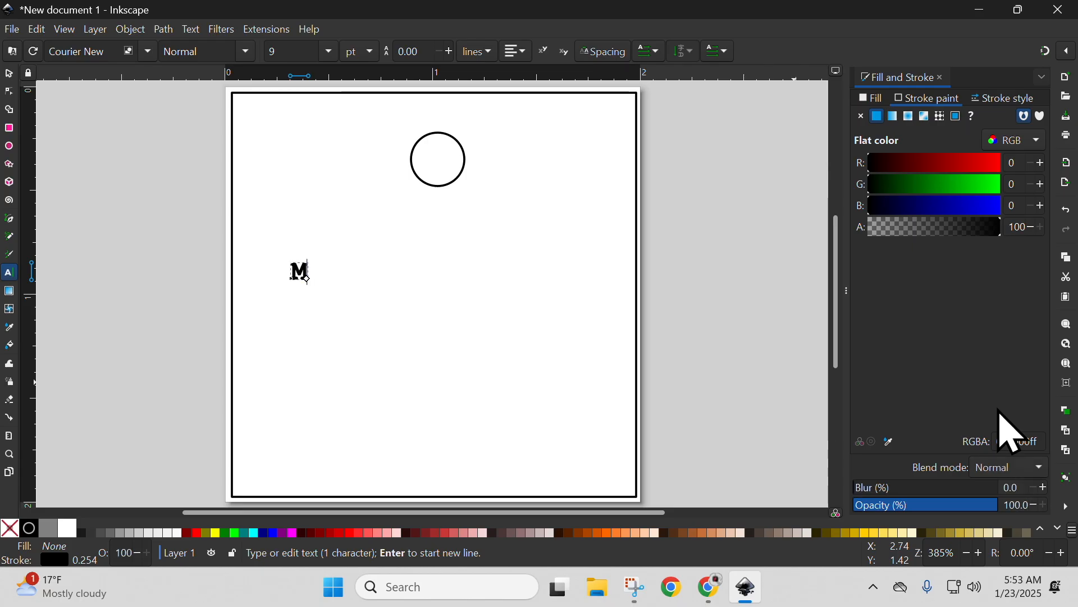
pyautogui.write('r.')
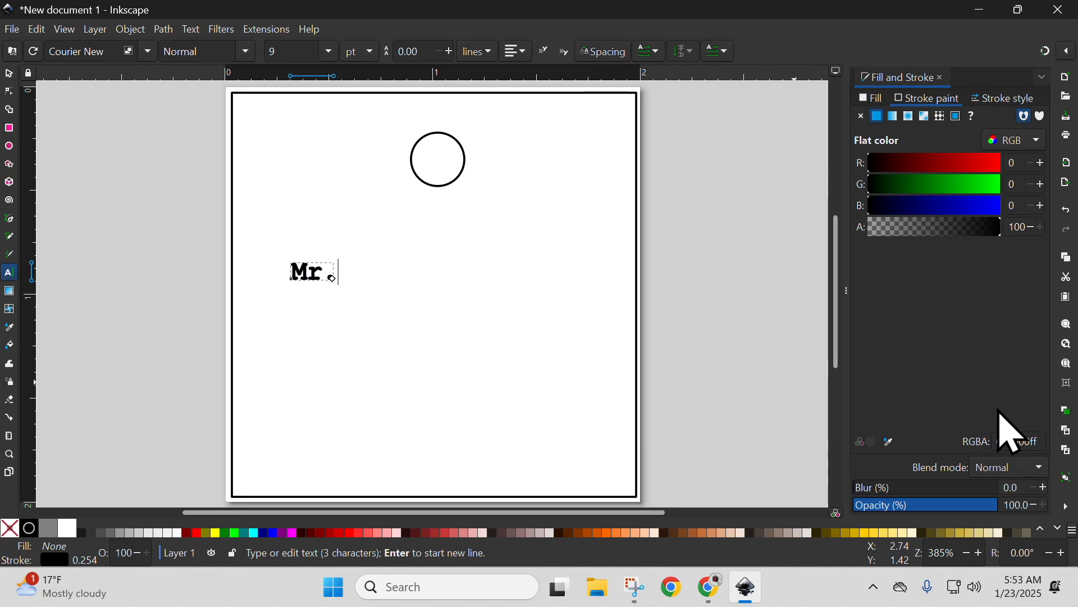
pyautogui.write(' H')
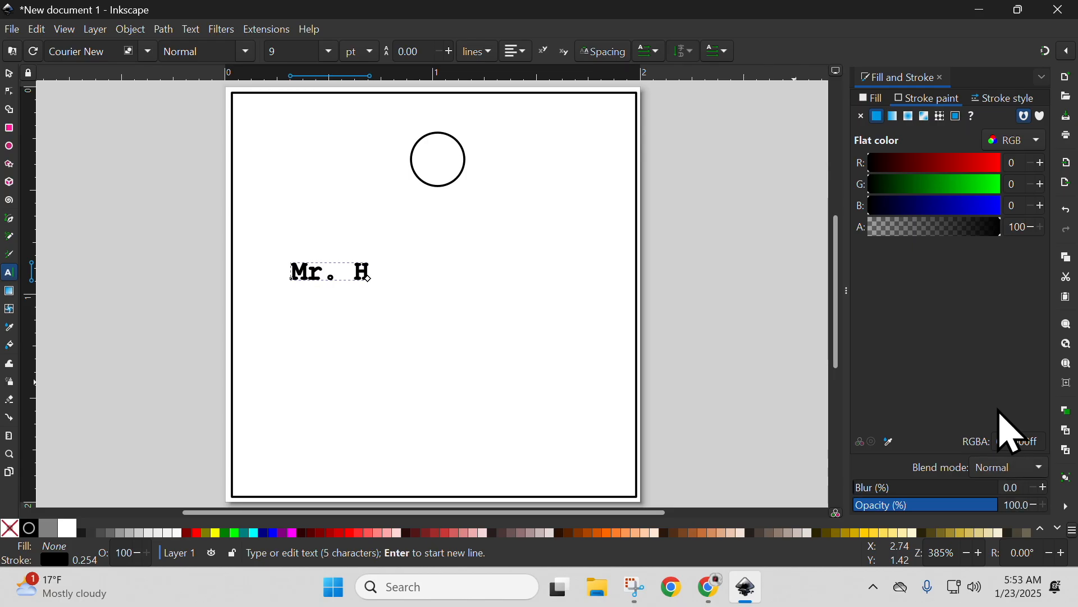
pyautogui.write('ale')
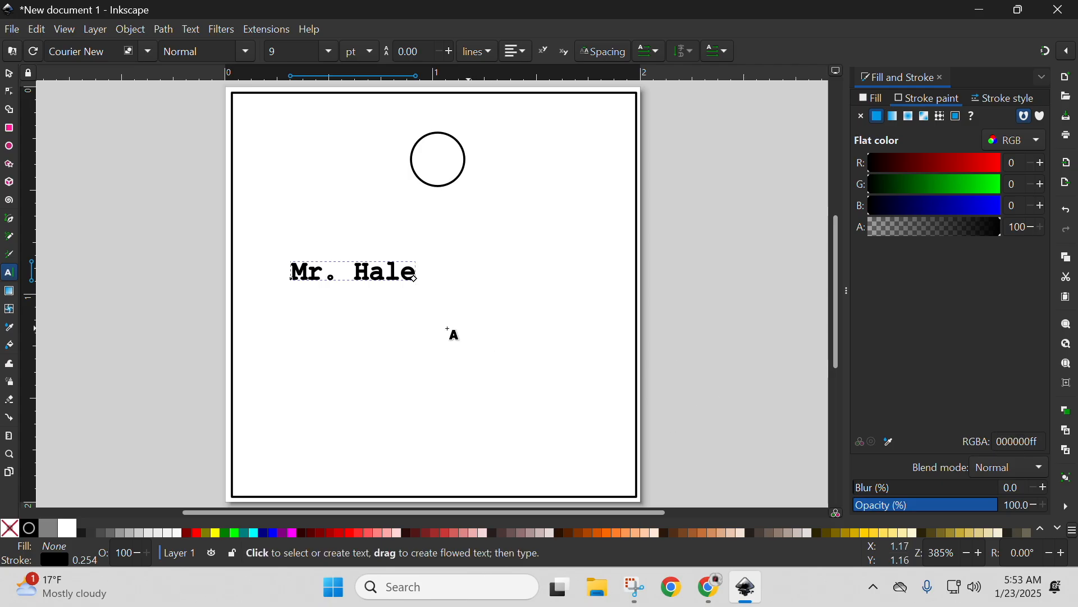
# Practise scaling the name text from its corners, ending at about 1.70 by 0.50 in, and move it up just below the circle.
pyautogui.click(9, 74)
pyautogui.moveTo(422, 285); pyautogui.dragTo(624, 372)
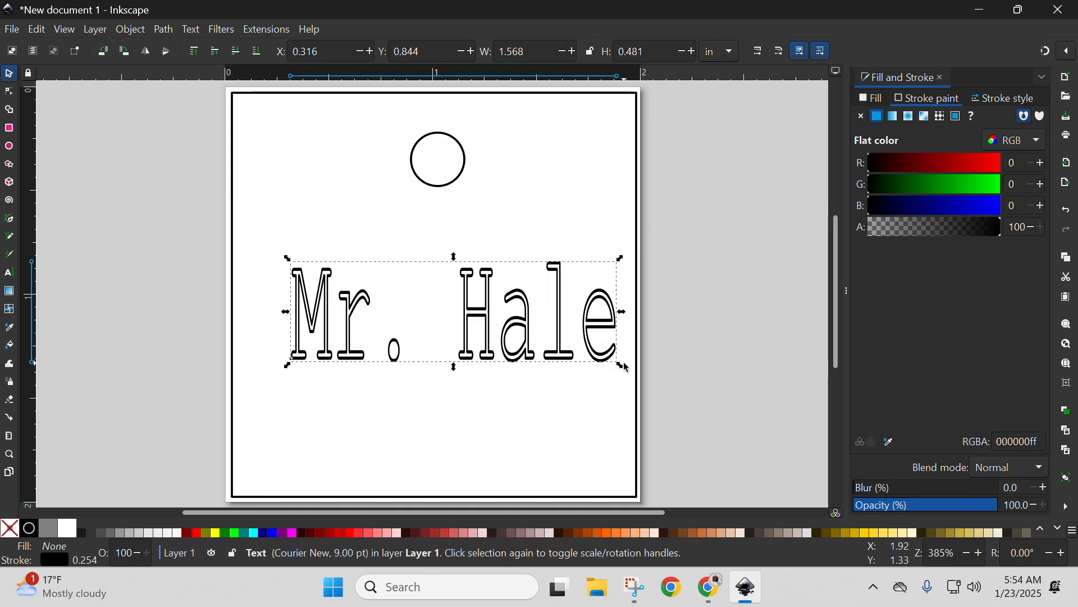
pyautogui.click(624, 375)
pyautogui.click(612, 350)
pyautogui.moveTo(618, 363); pyautogui.dragTo(396, 296)
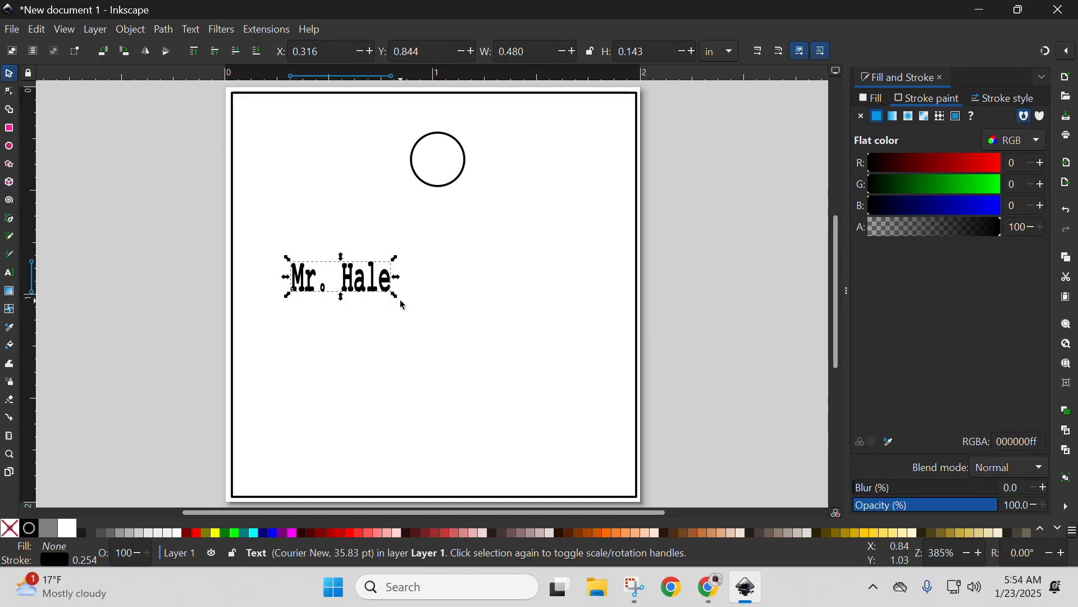
pyautogui.moveTo(398, 296); pyautogui.dragTo(612, 375)
pyautogui.moveTo(287, 258); pyautogui.dragTo(553, 334)
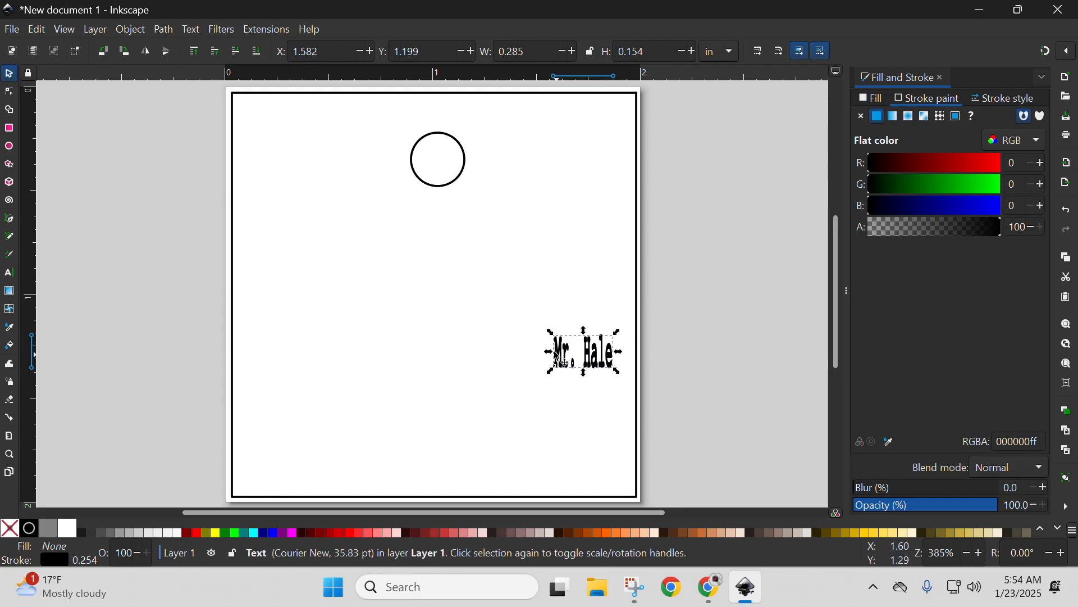
pyautogui.moveTo(550, 332); pyautogui.dragTo(263, 267)
pyautogui.moveTo(323, 307); pyautogui.dragTo(326, 250)
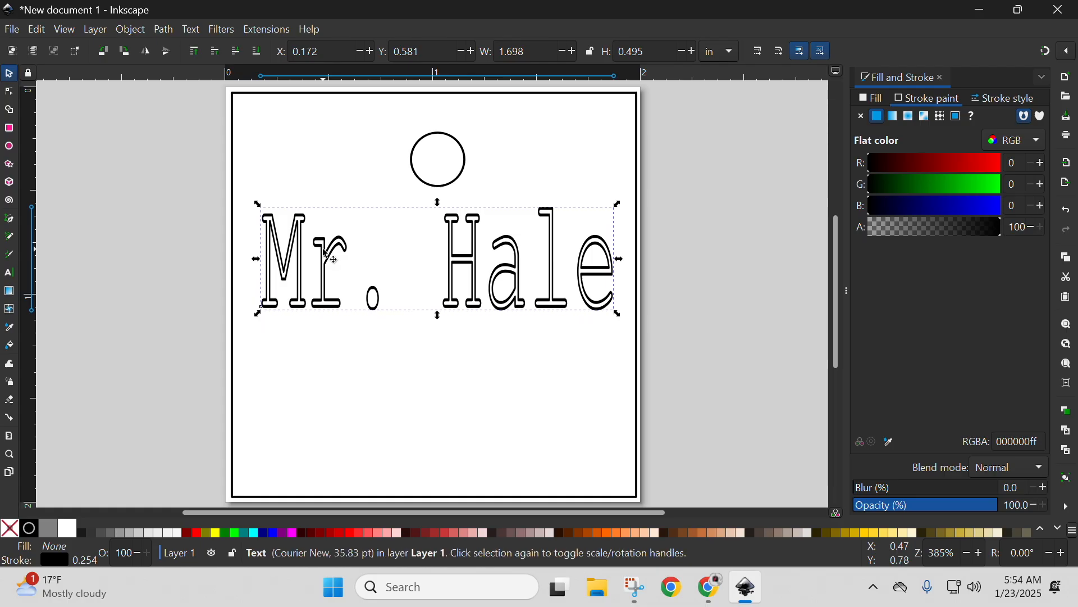
# Change the name text's font to Ink Free.
pyautogui.doubleClick(327, 251)
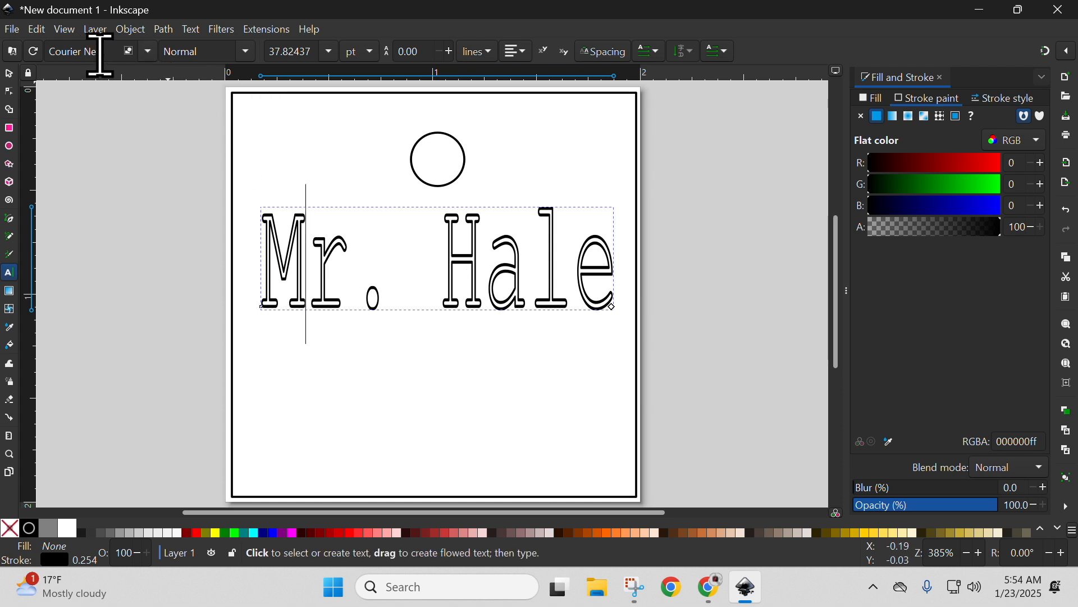
pyautogui.click(146, 53)
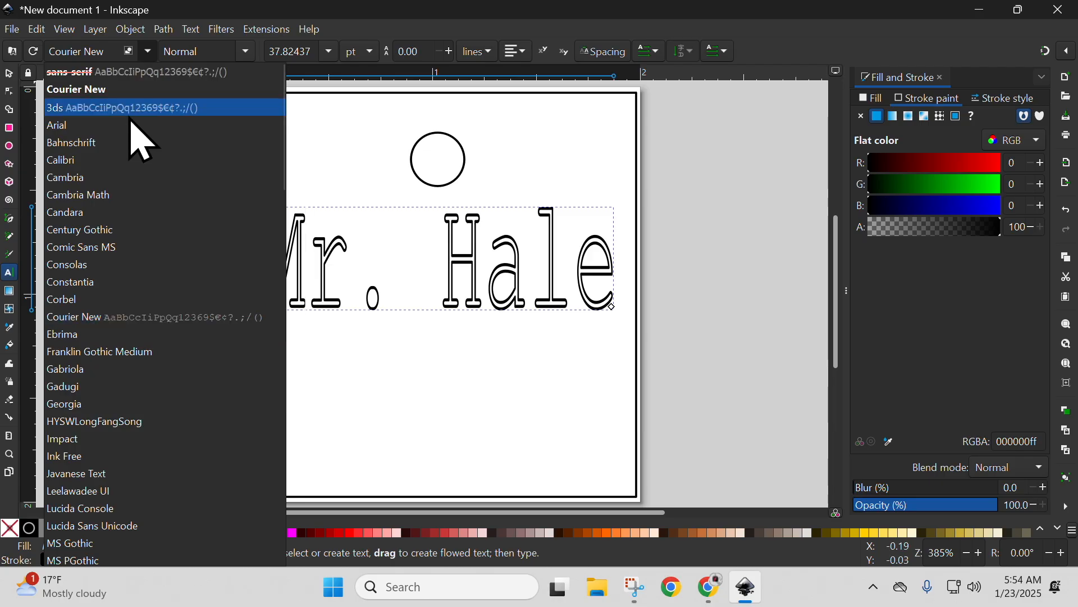
pyautogui.scroll(-1, 186, 258)
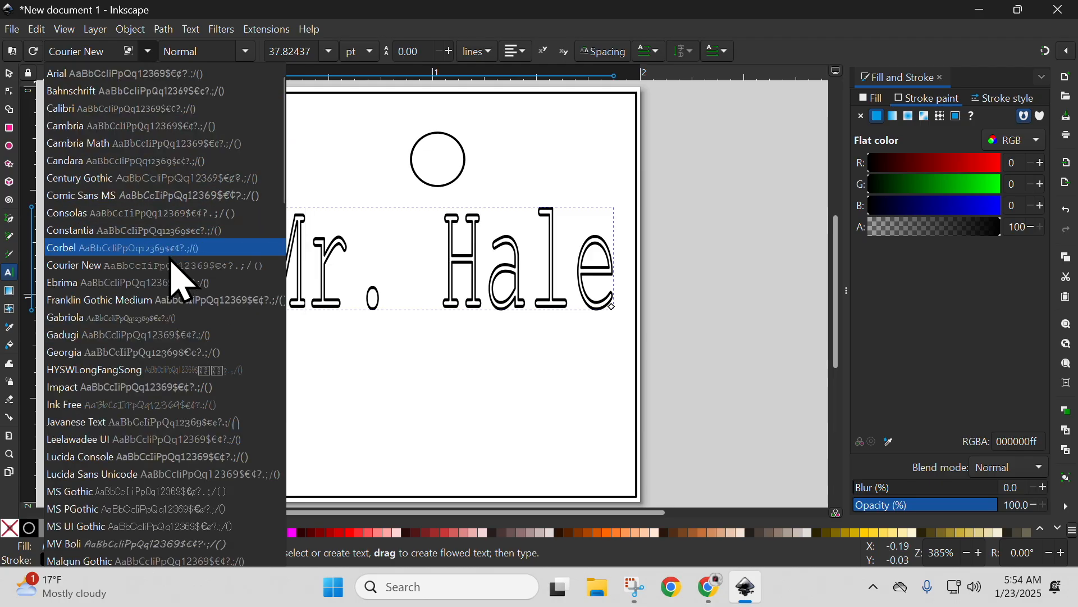
pyautogui.scroll(-4, 171, 292)
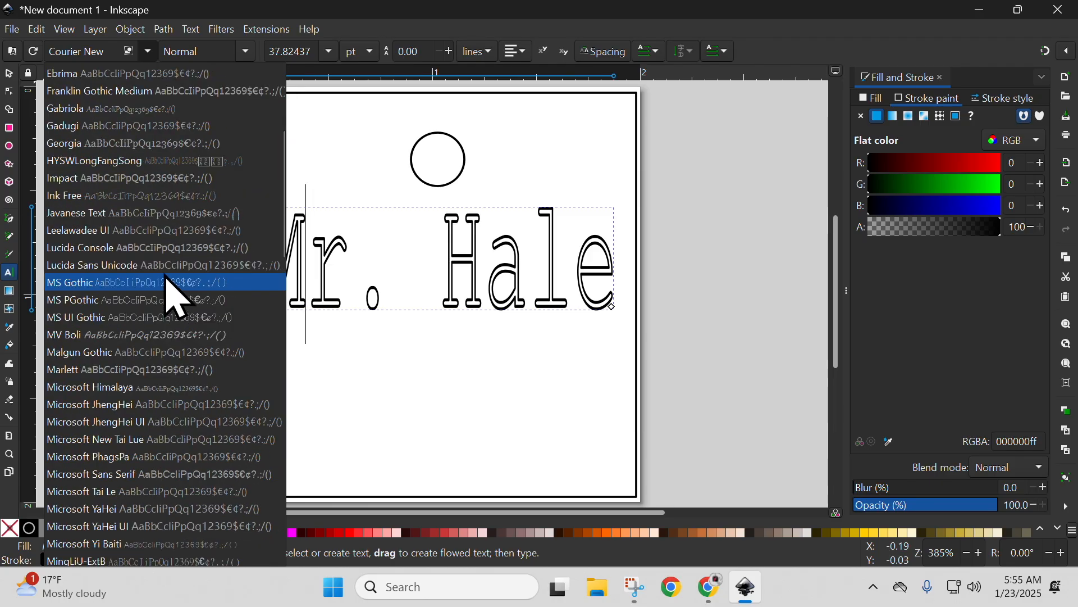
pyautogui.click(97, 197)
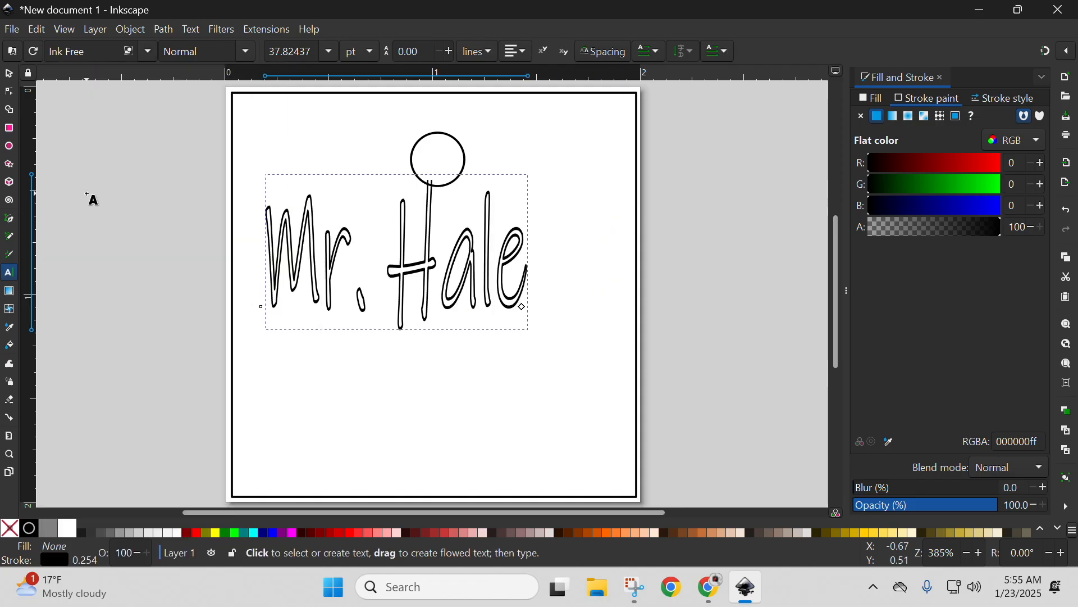
pyautogui.click(147, 52)
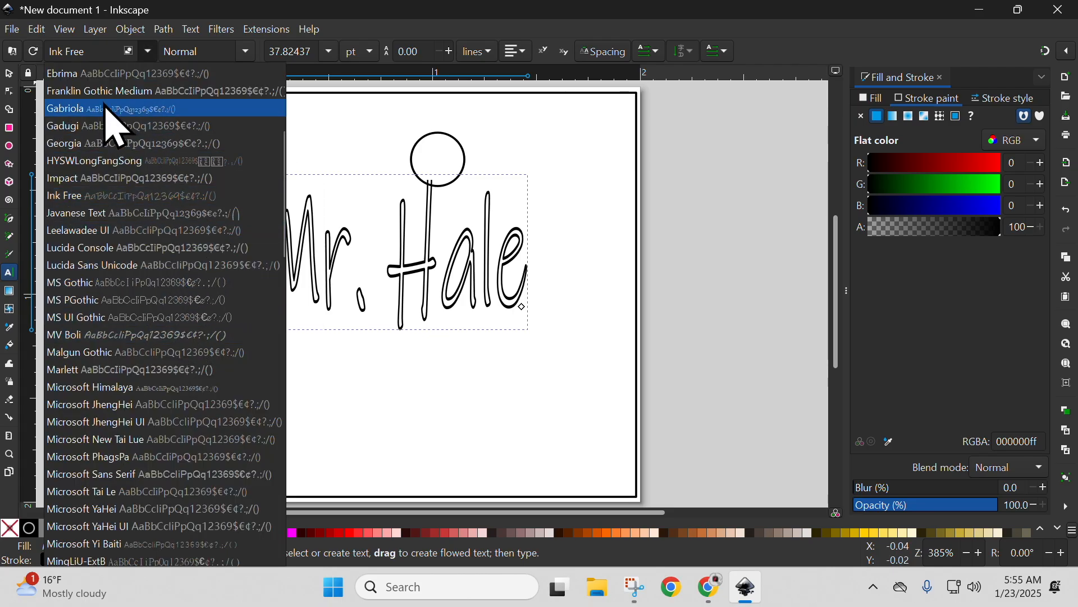
pyautogui.click(724, 194)
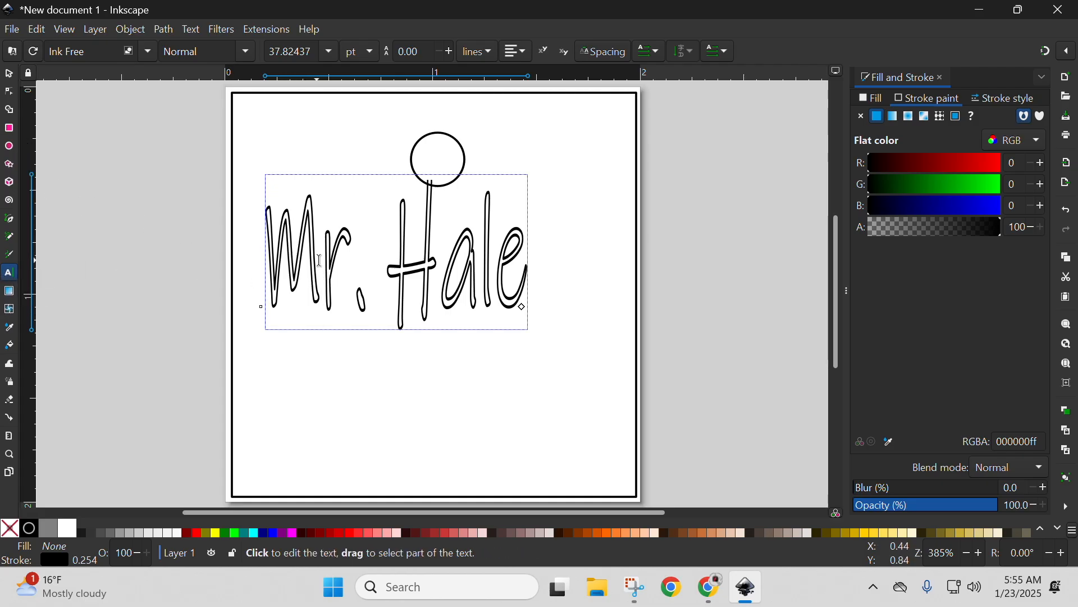
# Move the name text just below the circle at about X 0.127, Y 0.597 in and stretch it to about 1.77 by 0.79 in.
pyautogui.click(9, 73)
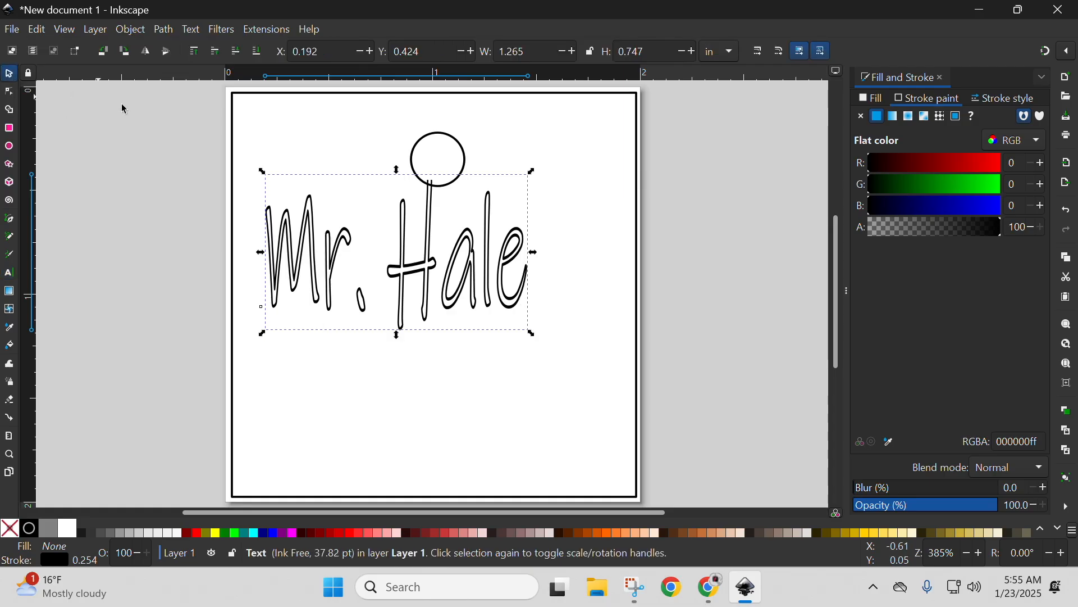
pyautogui.moveTo(310, 261); pyautogui.dragTo(295, 295)
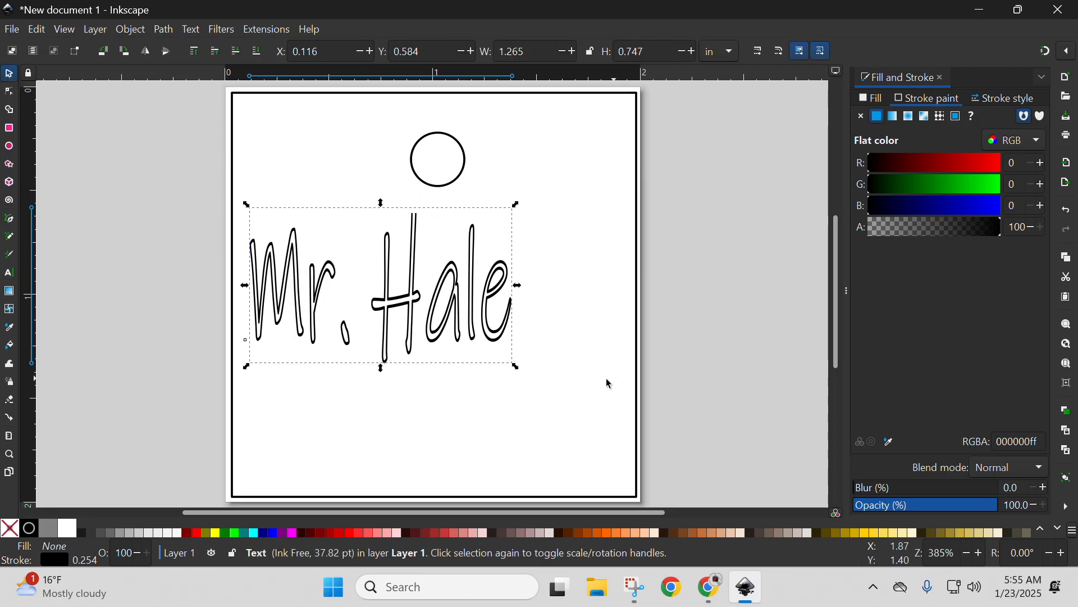
pyautogui.moveTo(516, 366); pyautogui.dragTo(620, 377)
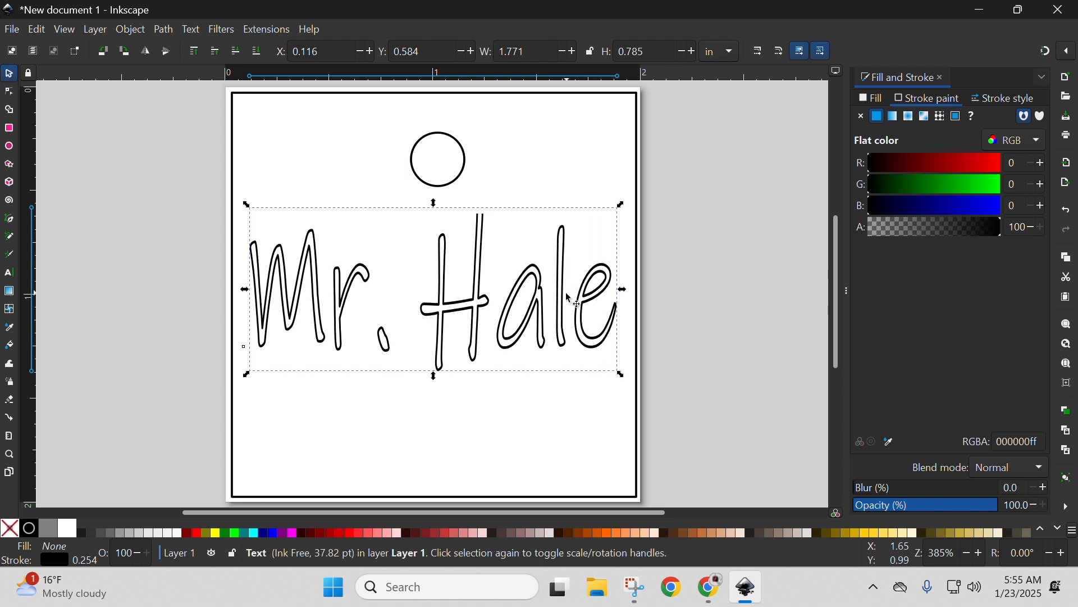
pyautogui.moveTo(567, 306); pyautogui.dragTo(566, 309)
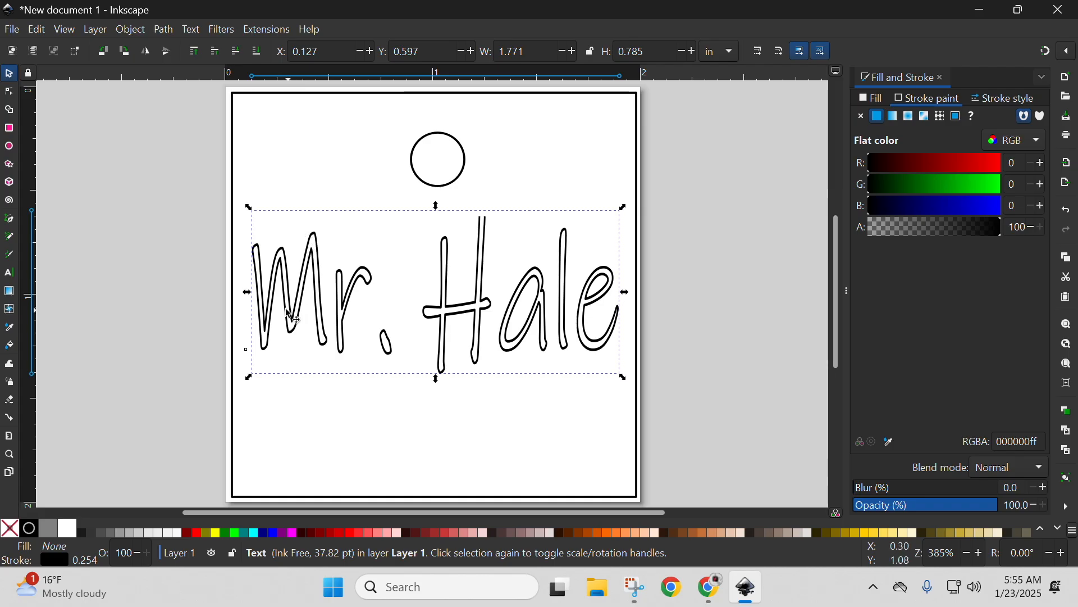
# Try a 0.110 in stroke width on the name text, and set it back to 0.010 in.
pyautogui.click(997, 102)
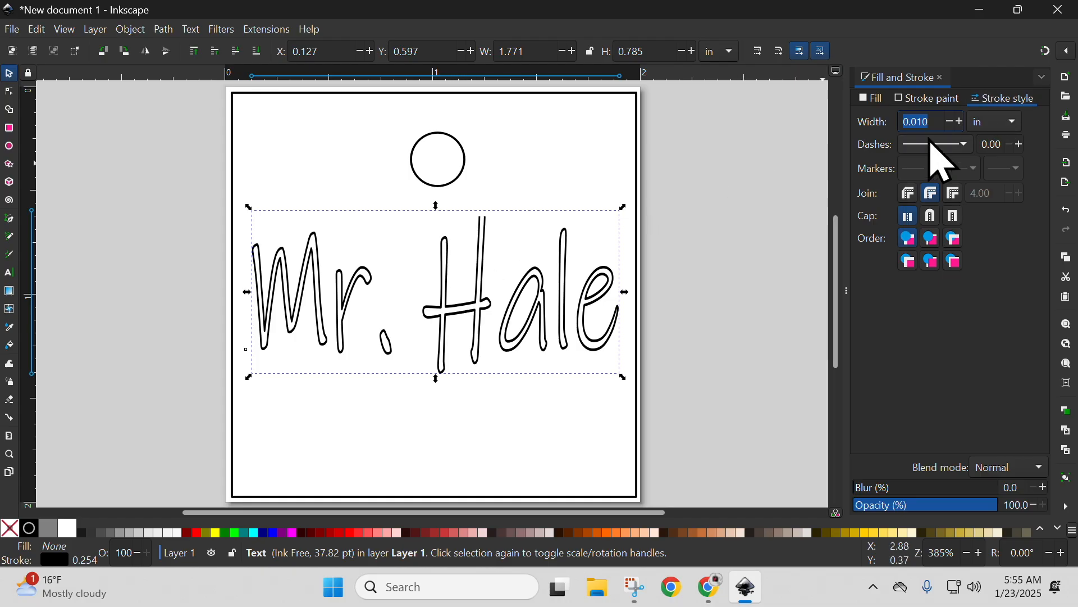
pyautogui.click(961, 122)
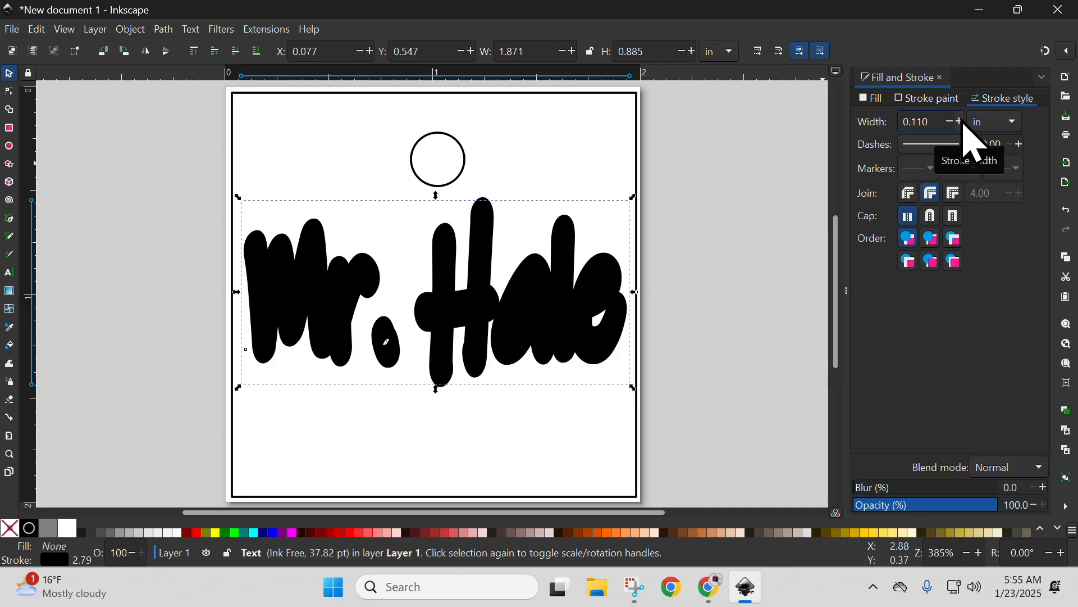
pyautogui.click(955, 123)
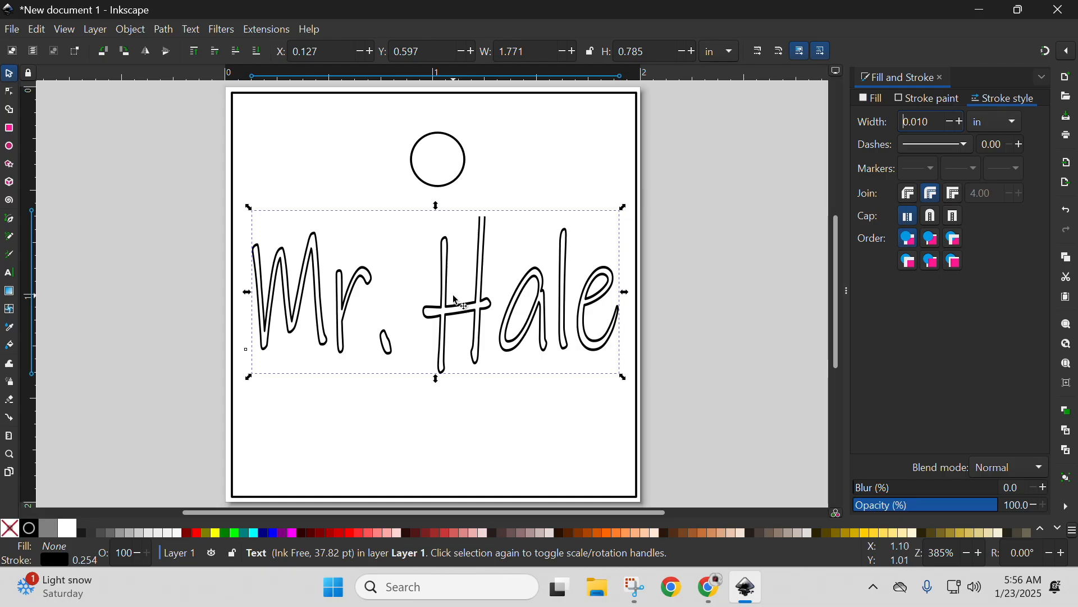
# Convert the name text object to a path.
pyautogui.doubleClick(360, 288)
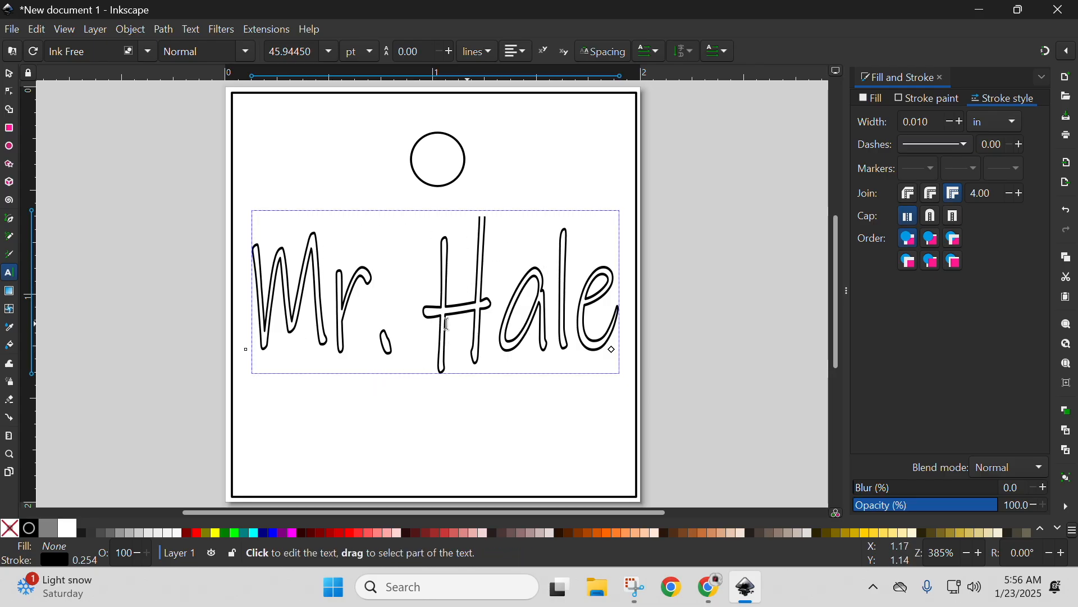
pyautogui.click(10, 74)
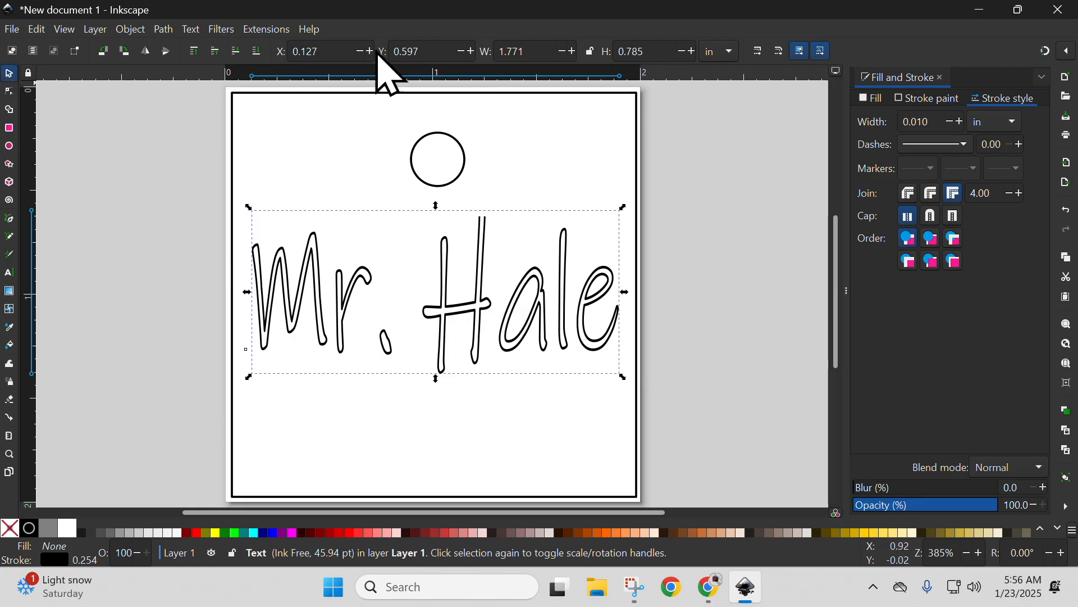
pyautogui.click(166, 32)
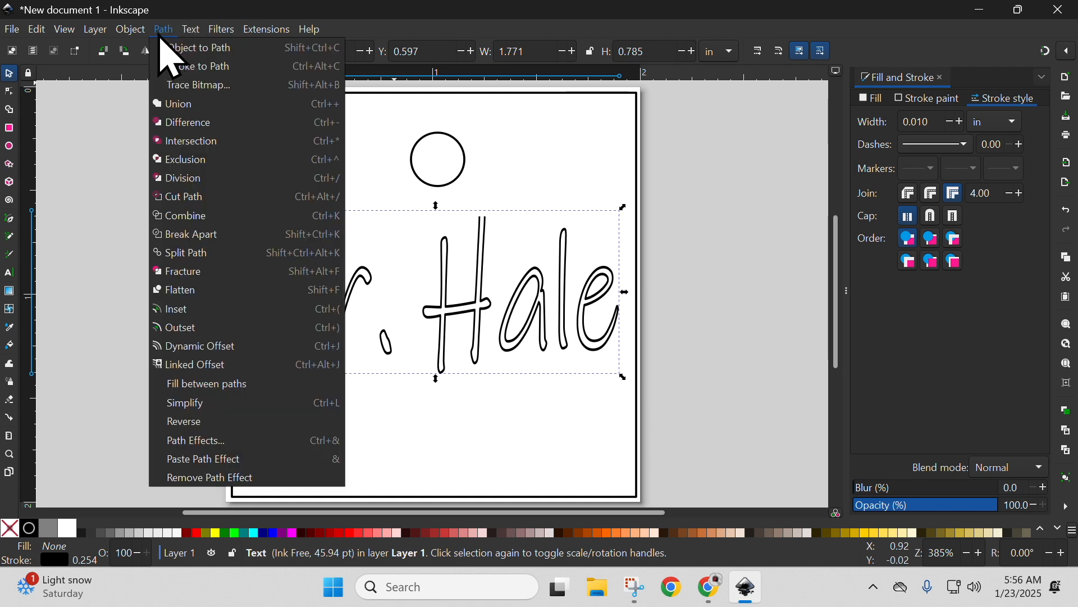
pyautogui.click(177, 50)
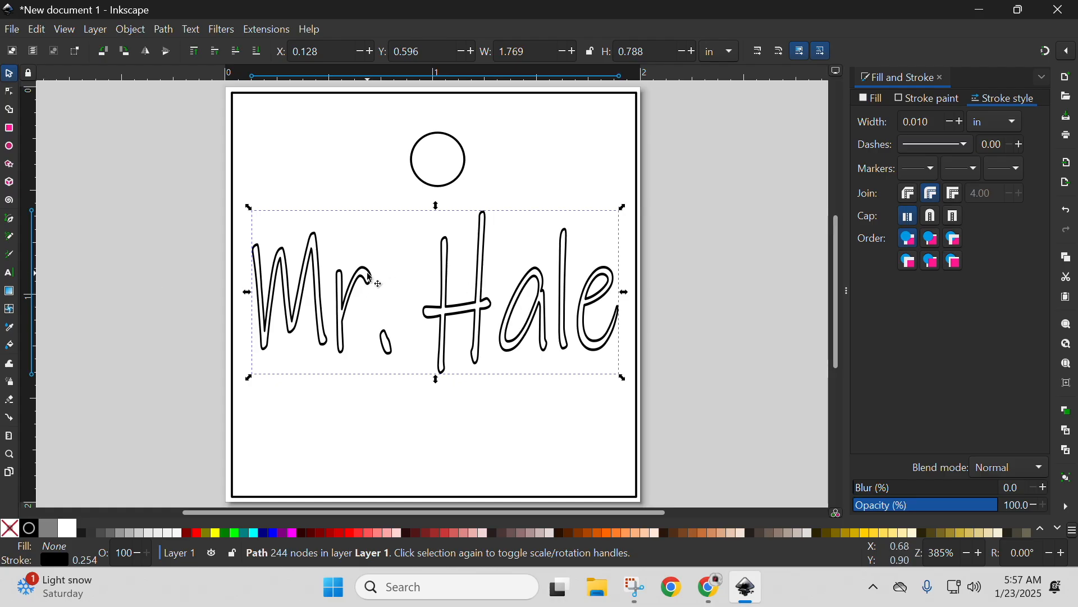
# Examine the nodes along the converted name outline, and deselect it.
pyautogui.press('n')
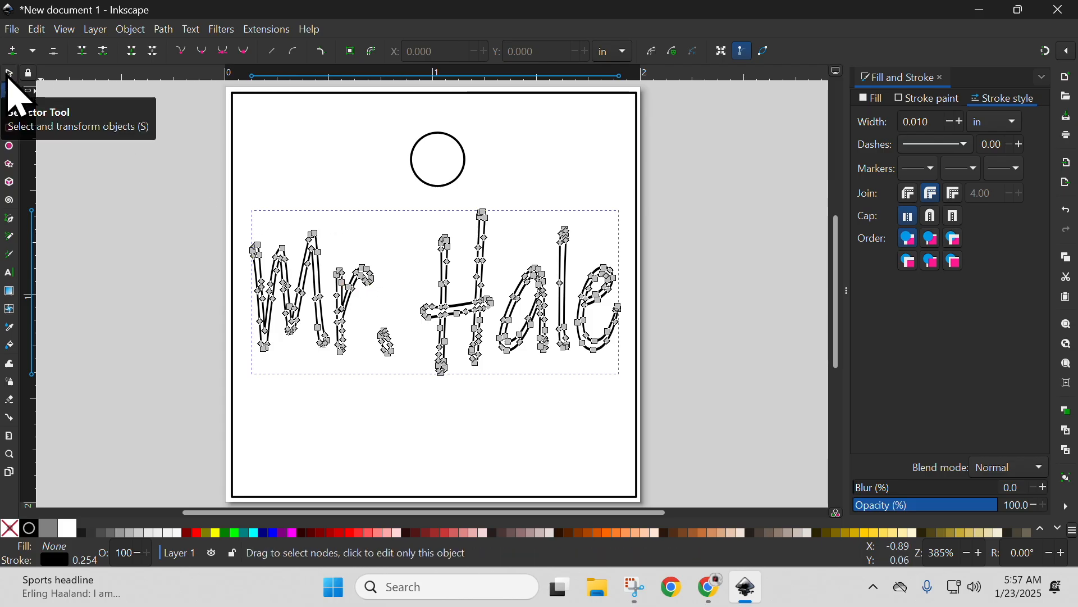
pyautogui.click(8, 77)
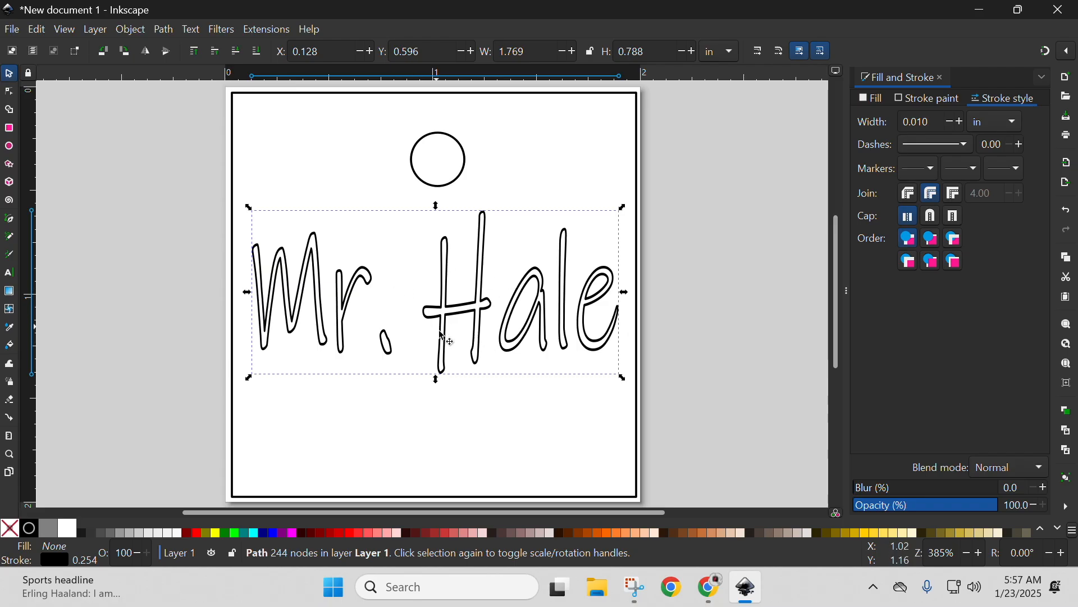
pyautogui.click(682, 309)
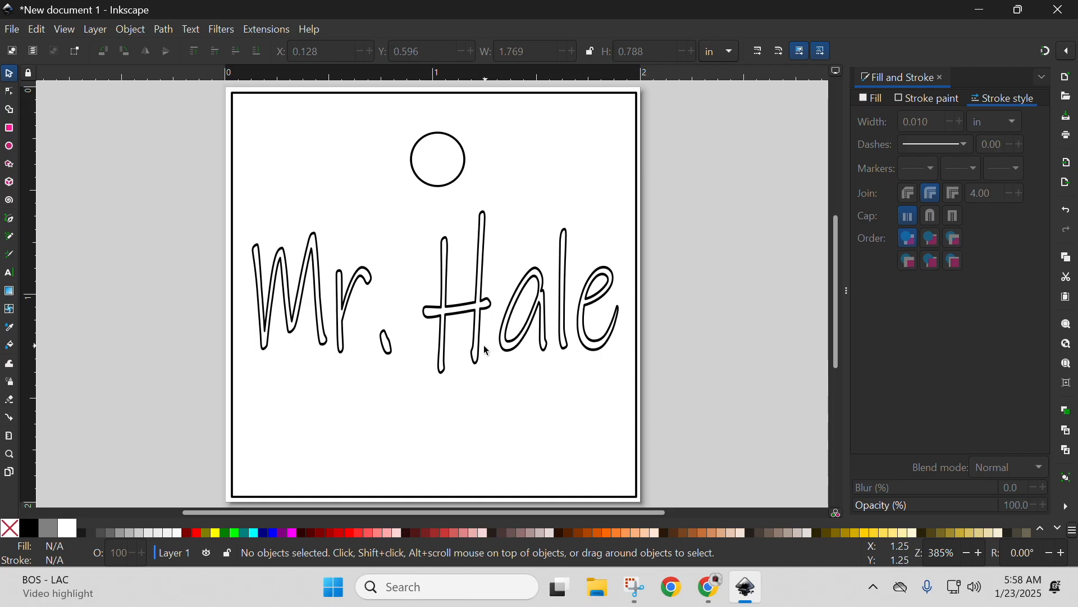
# Practise minimizing and restoring the Chrome and Inkscape windows.
pyautogui.click(709, 587)
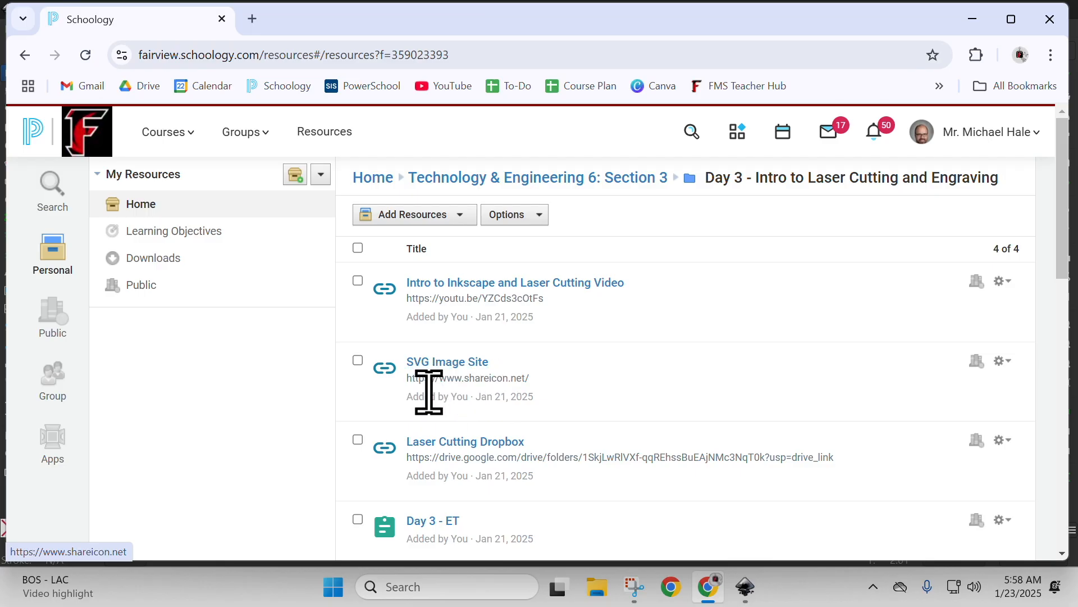
pyautogui.click(975, 20)
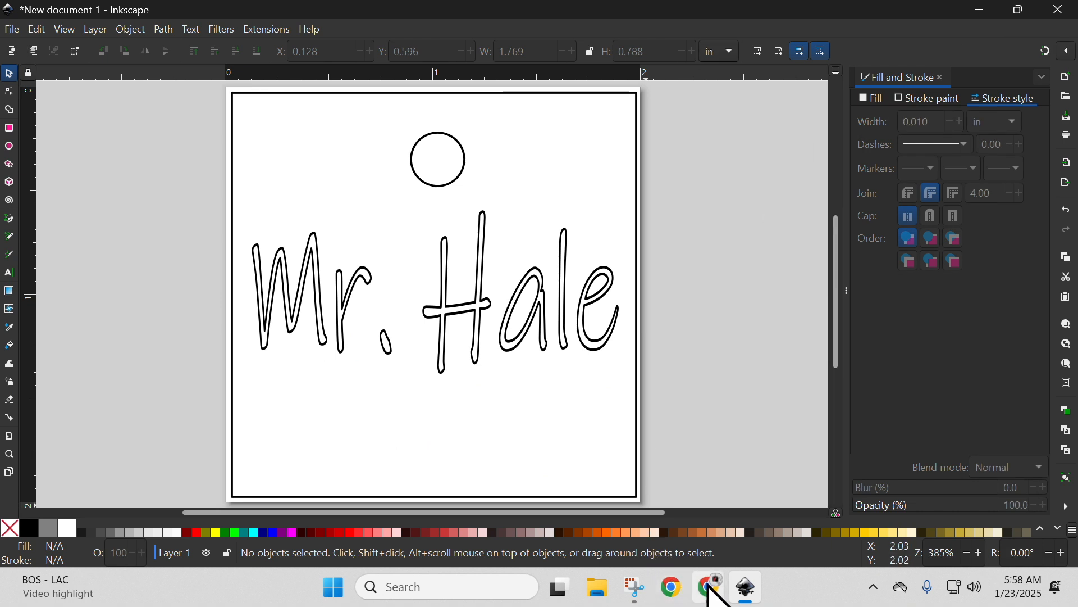
pyautogui.click(710, 588)
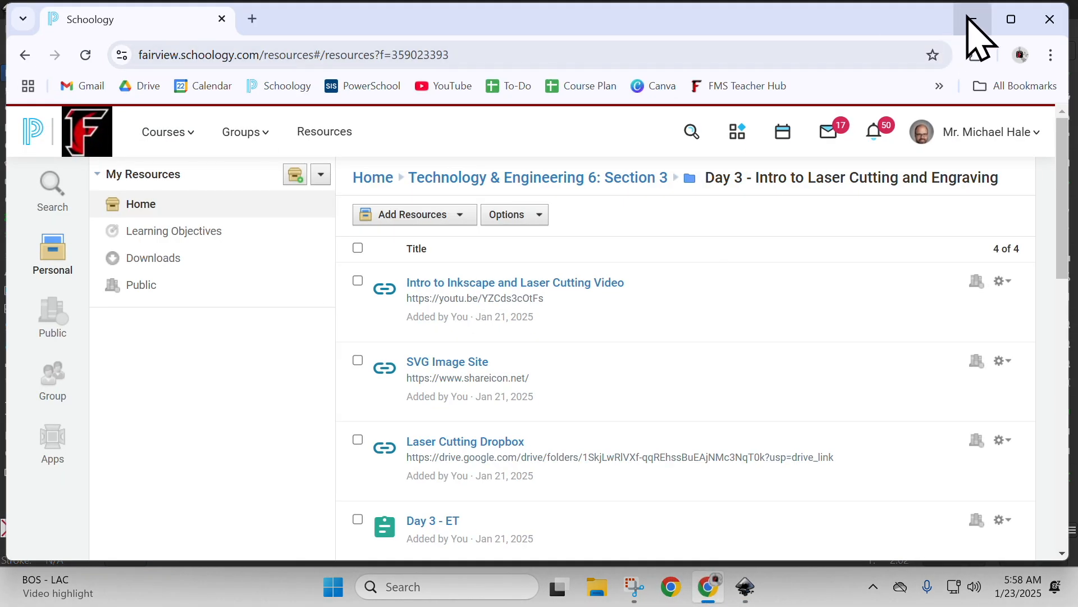
pyautogui.click(973, 22)
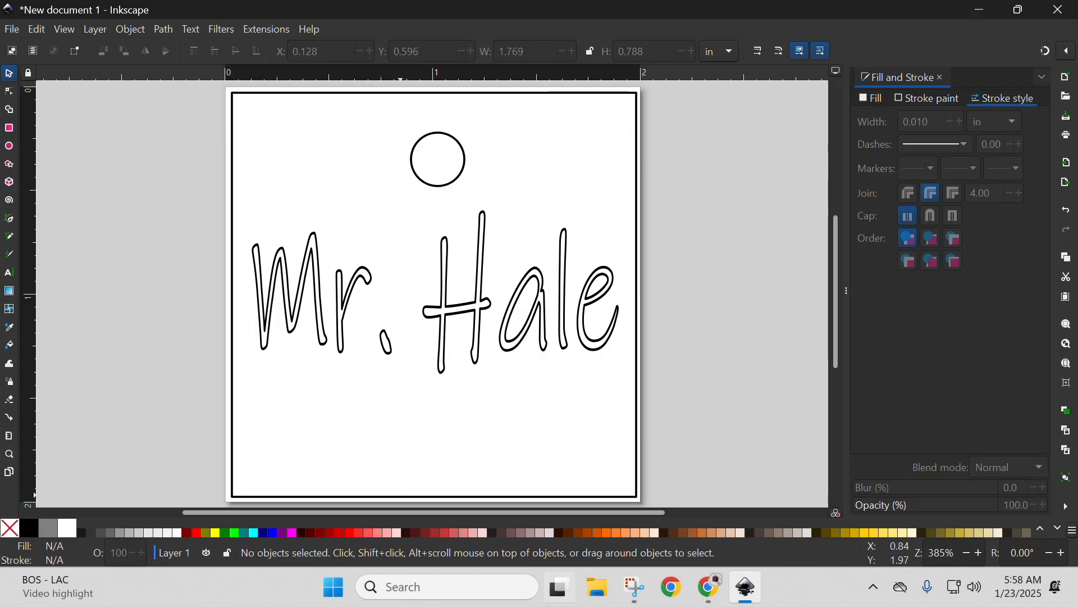
pyautogui.click(983, 12)
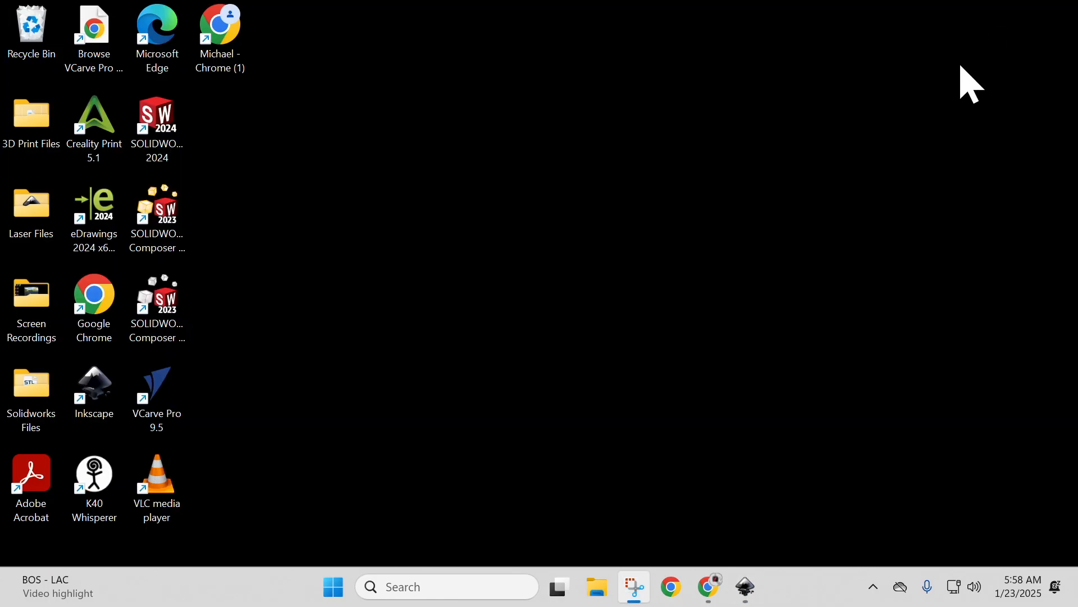
pyautogui.moveTo(737, 598)
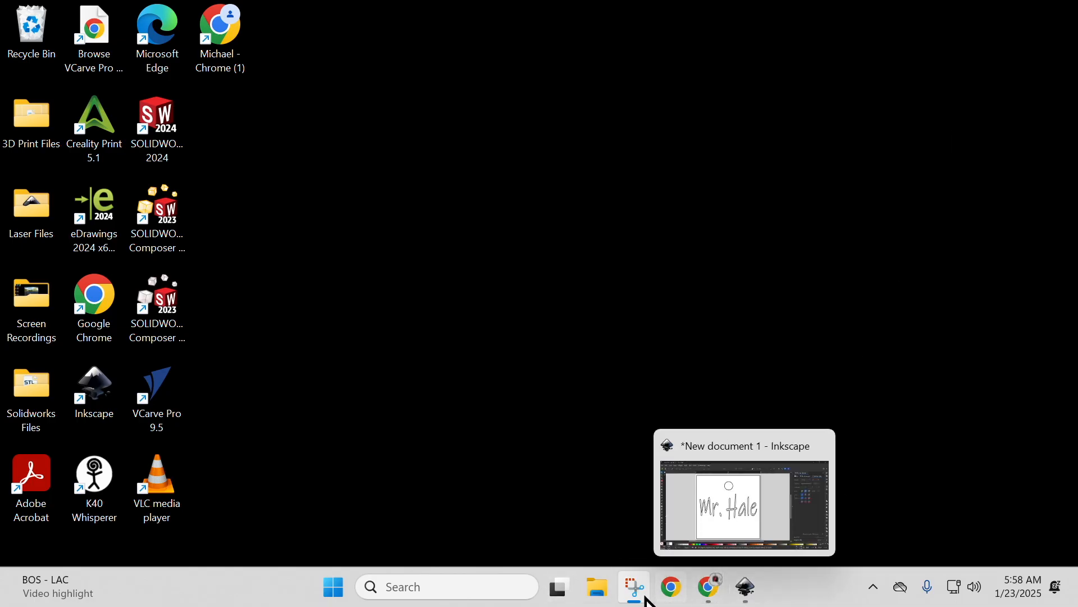
pyautogui.click(747, 590)
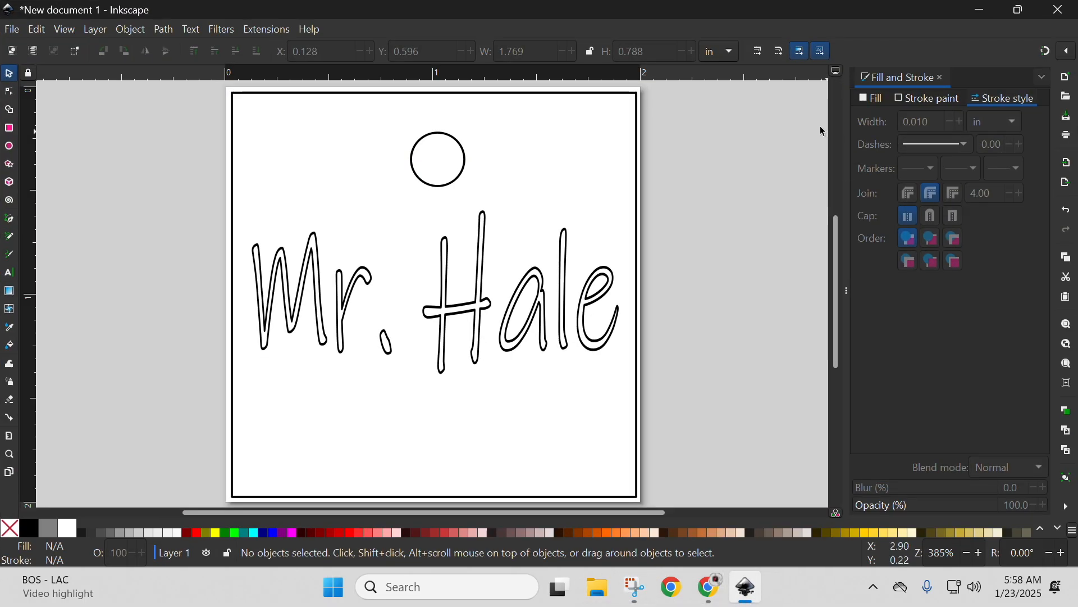
pyautogui.click(983, 10)
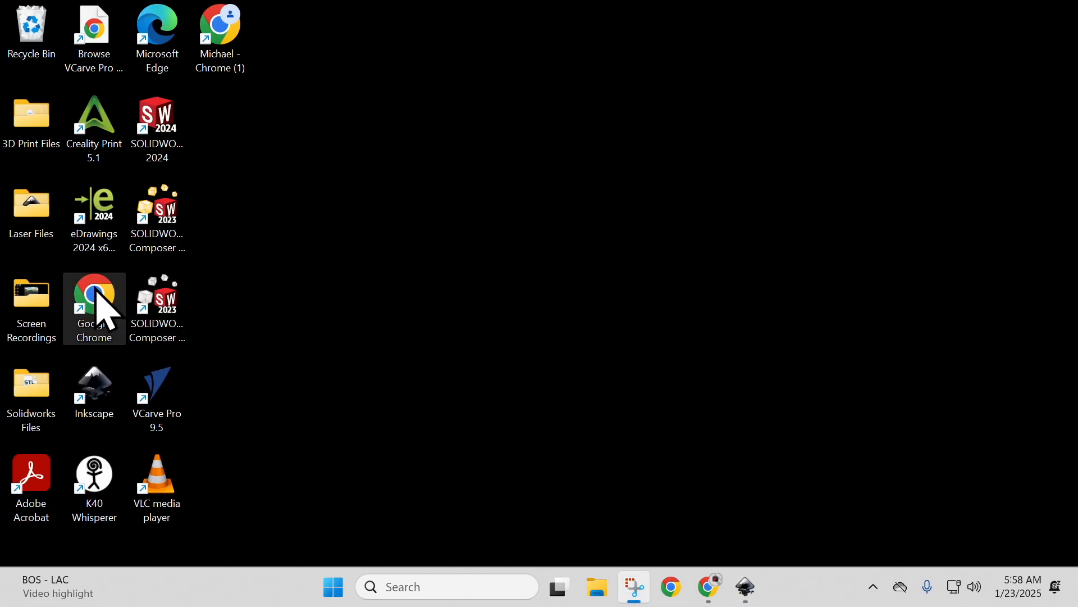
pyautogui.click(747, 589)
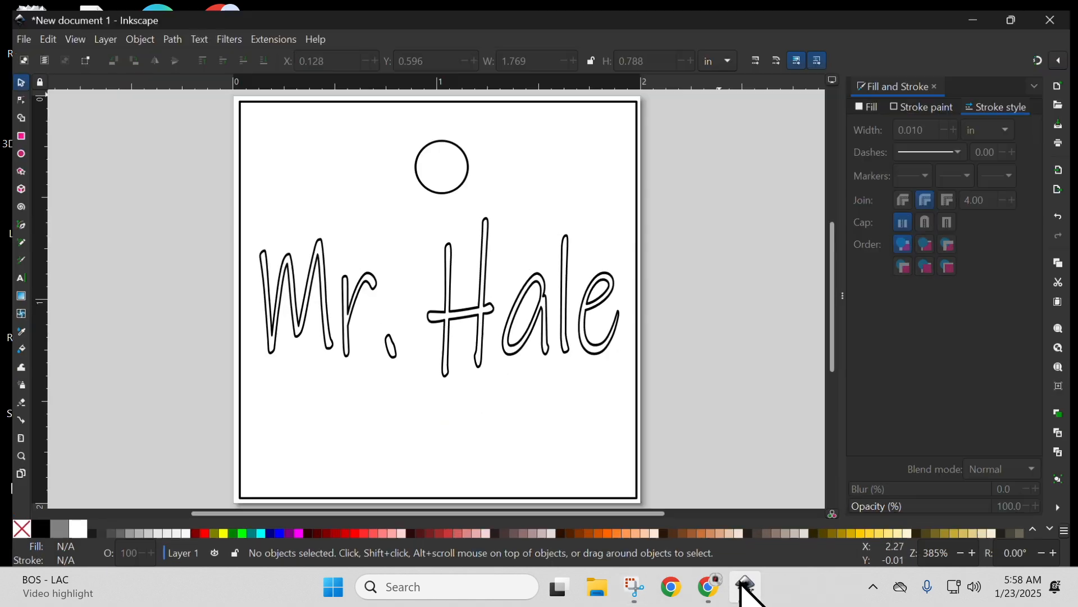
# Switch to Chrome and open the SVG Image Site link from the Day 3 laser cutting resources in Schoology.
pyautogui.click(711, 588)
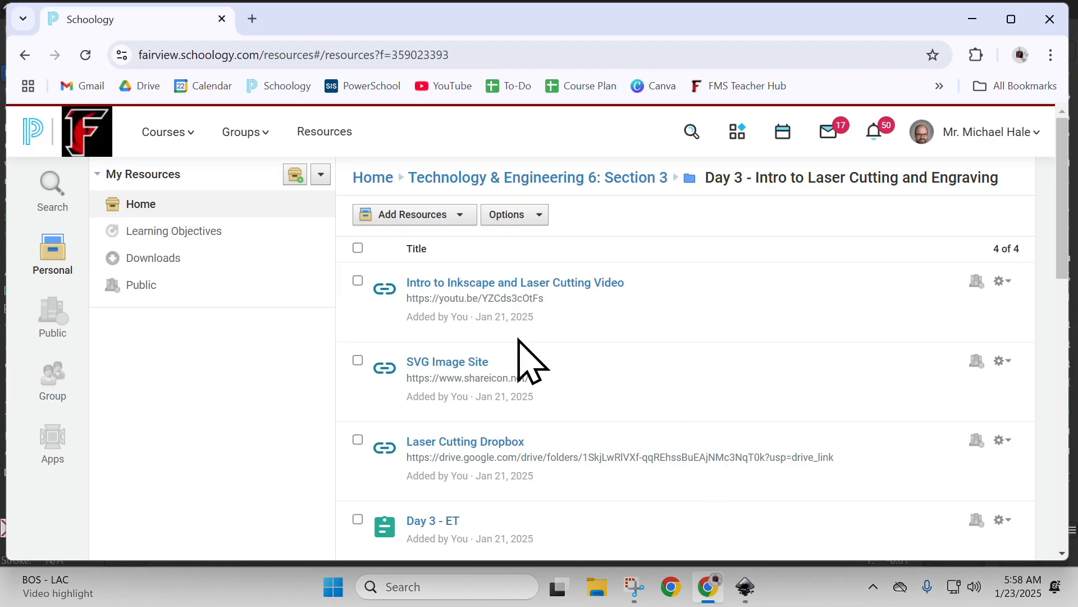
pyautogui.click(447, 362)
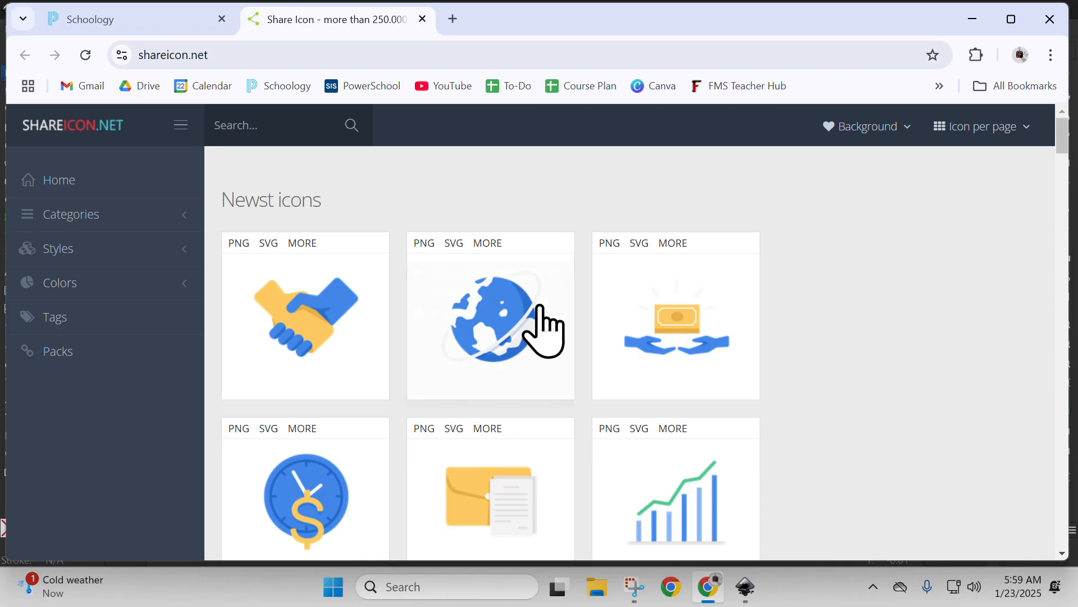
# Search the icon site for pinball and download the outlined black flippers-and-ball icon as an SVG, dismissing the ad.
pyautogui.moveTo(539, 308)
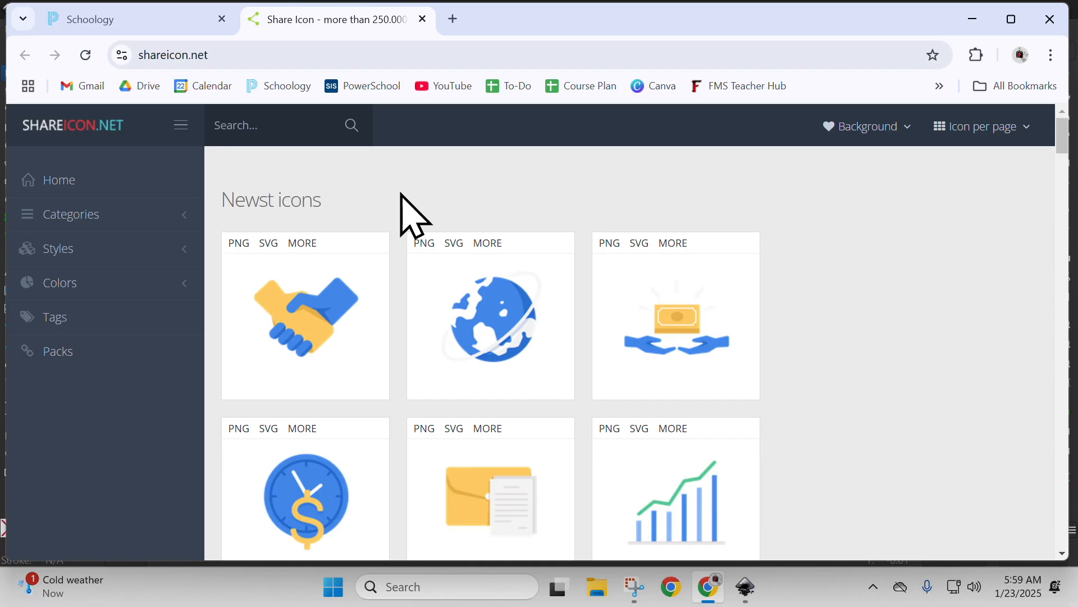
pyautogui.click(267, 137)
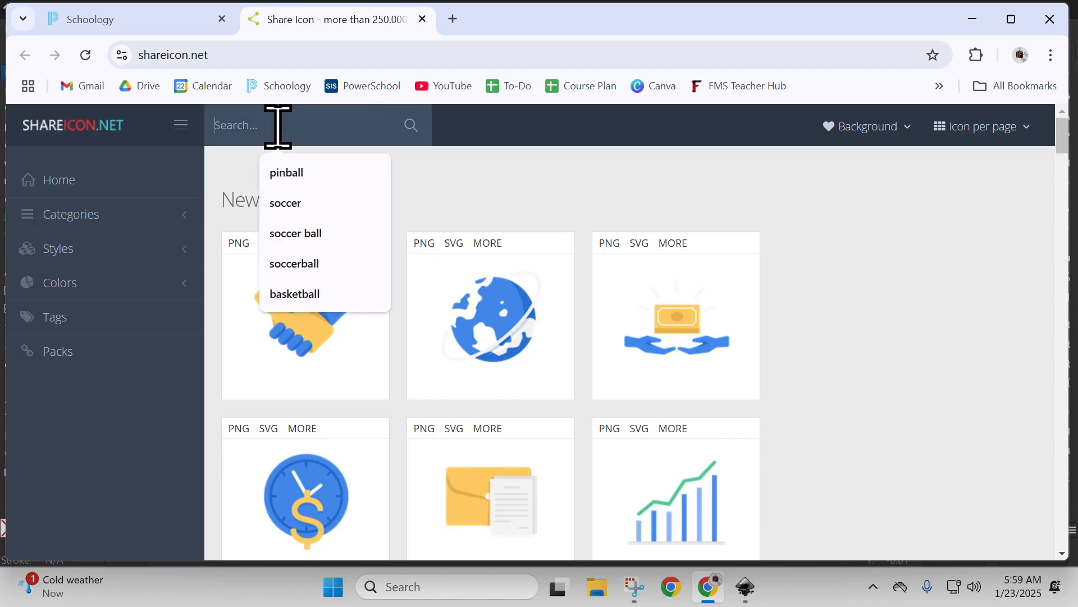
pyautogui.click(300, 172)
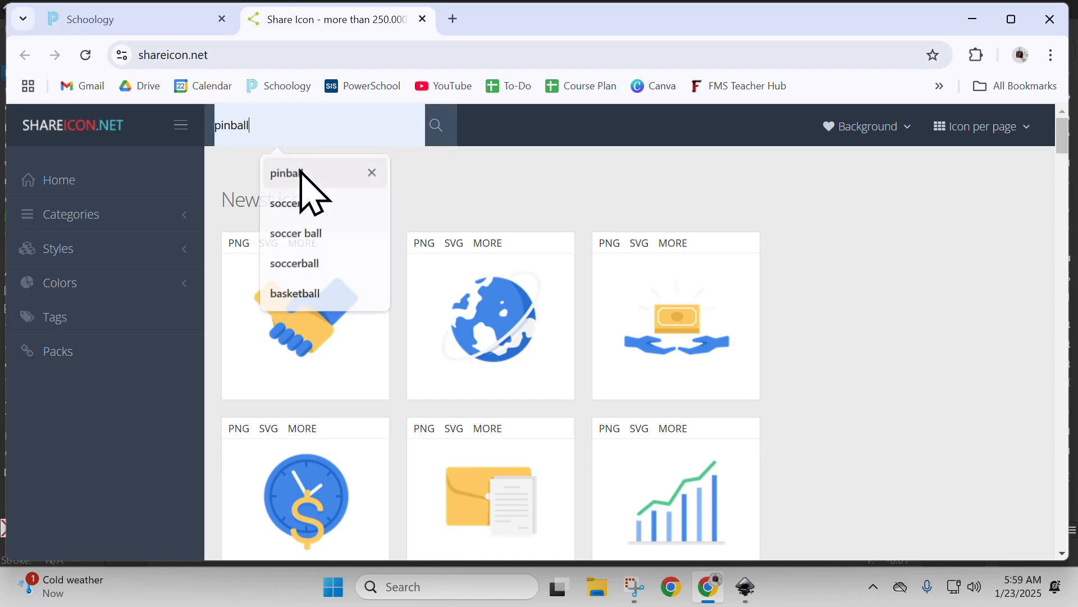
pyautogui.click(438, 130)
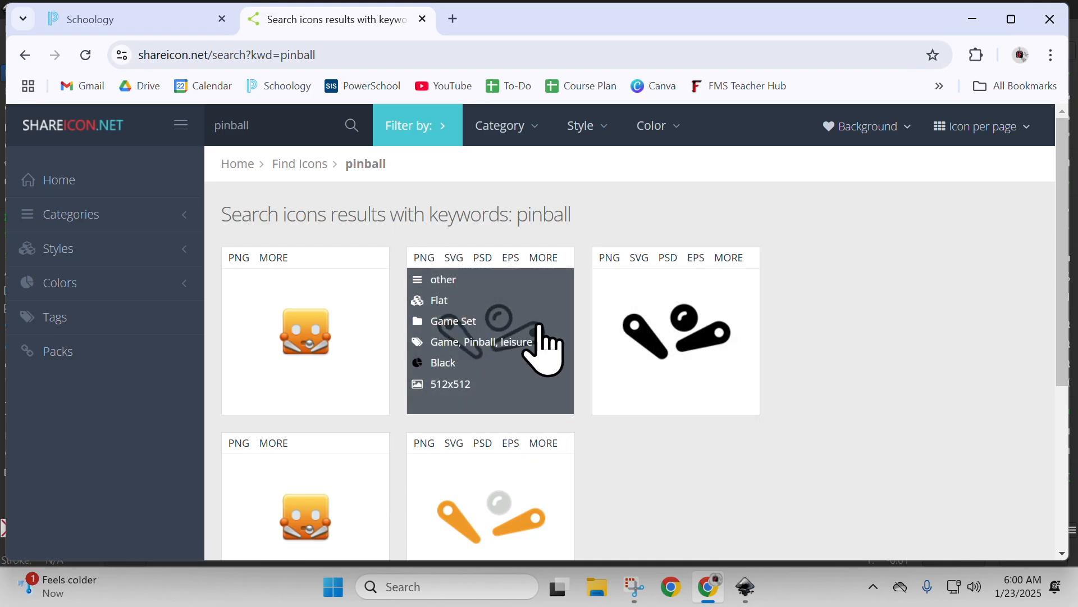
pyautogui.click(454, 259)
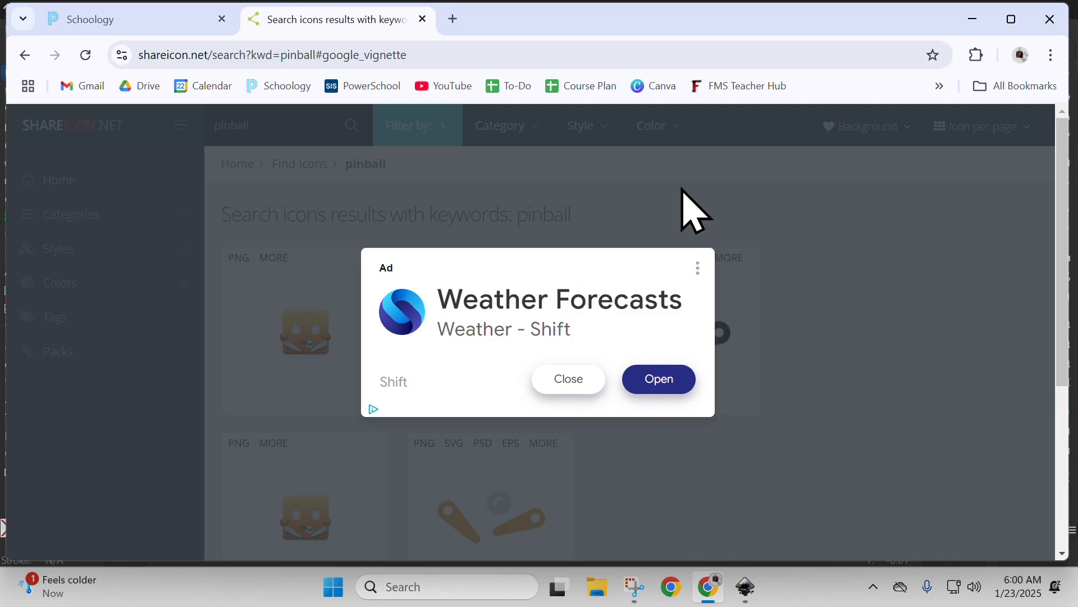
pyautogui.click(570, 380)
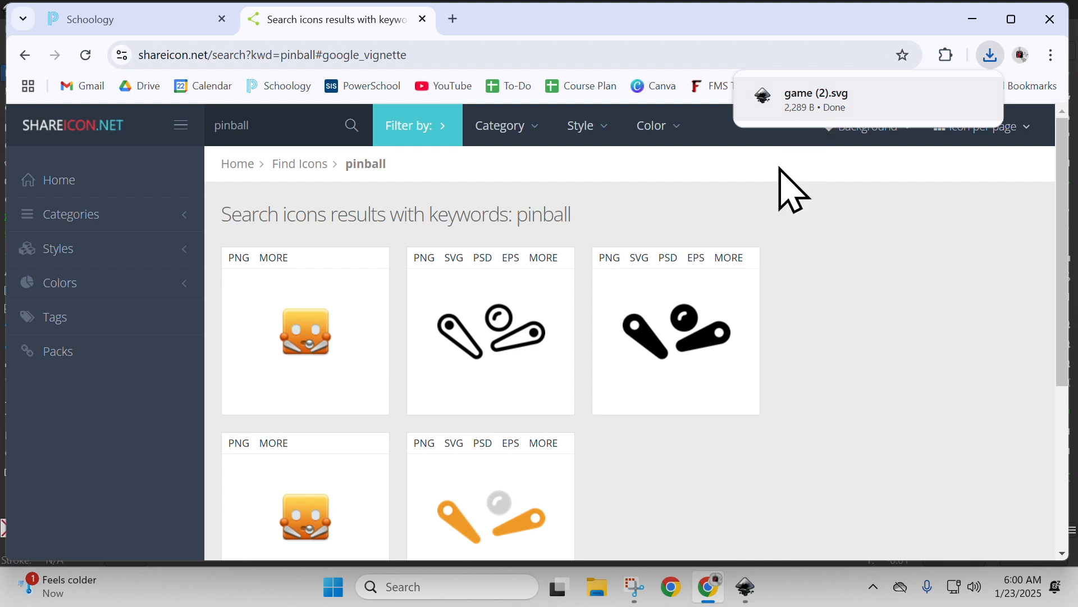
# Switch to Inkscape and start importing a file into the name tag document.
pyautogui.click(751, 596)
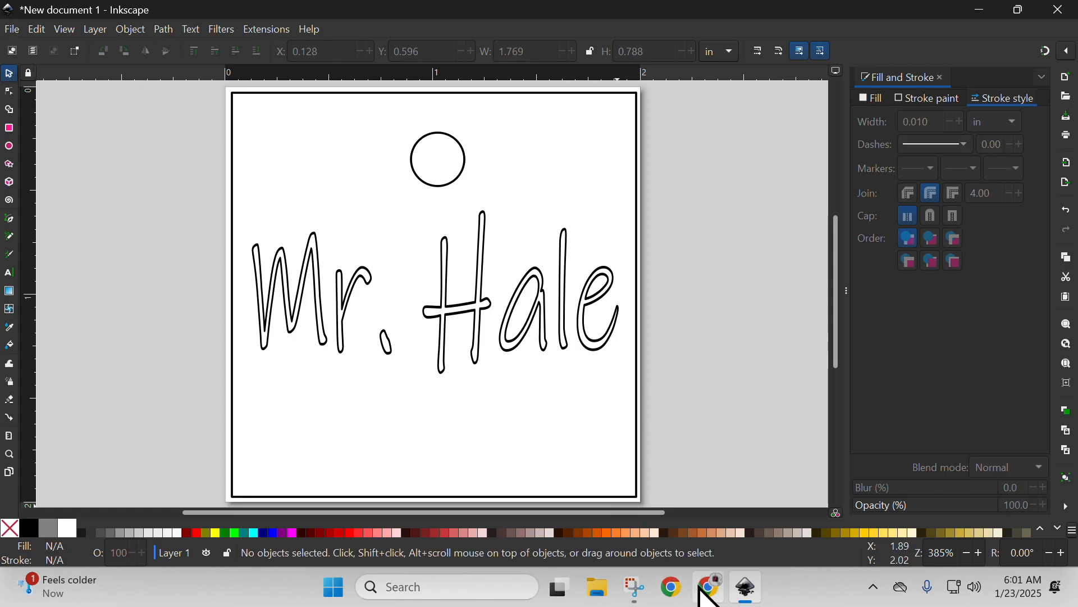
pyautogui.click(709, 594)
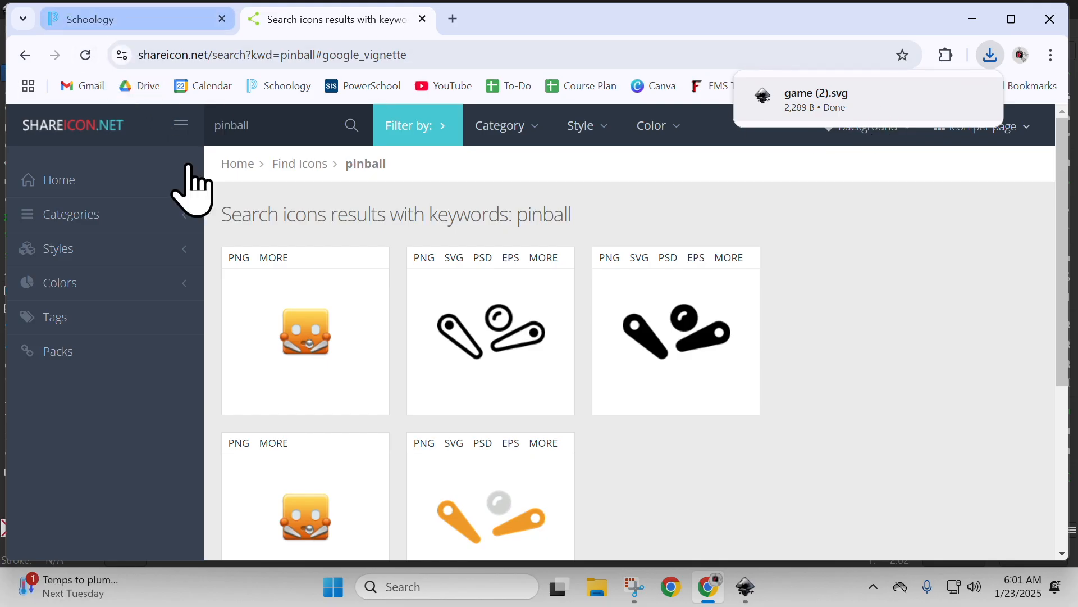
pyautogui.click(740, 588)
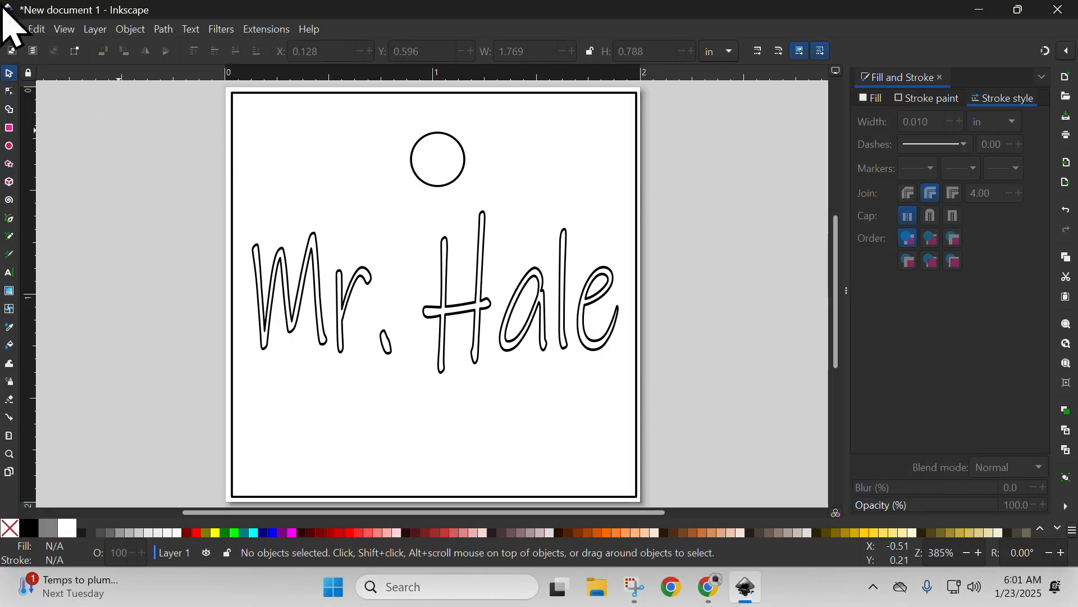
pyautogui.click(11, 29)
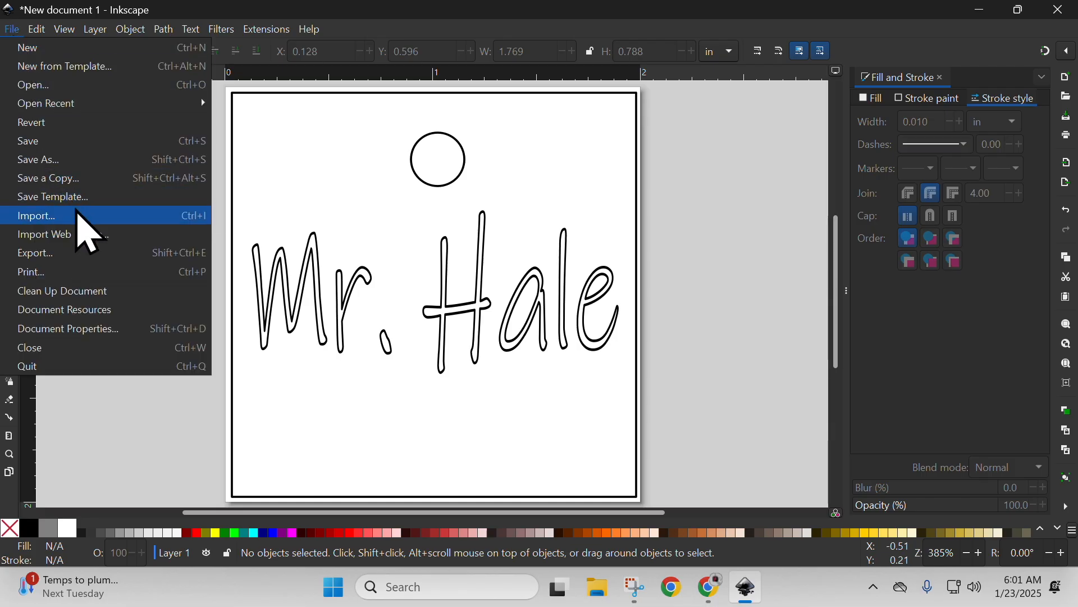
pyautogui.click(78, 214)
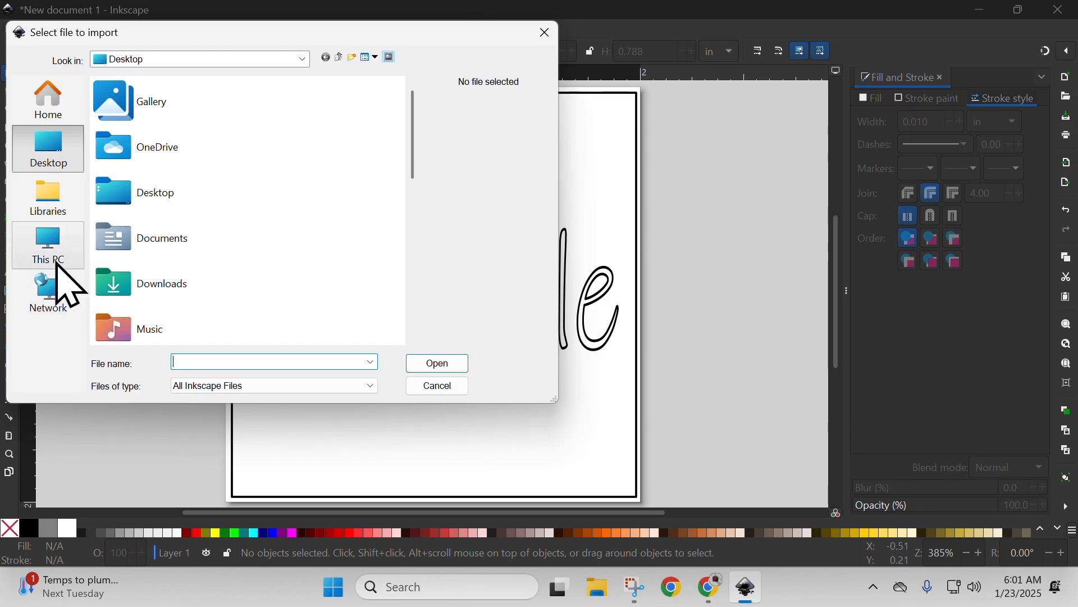
# Browse to the Downloads folder as the import location.
pyautogui.click(209, 59)
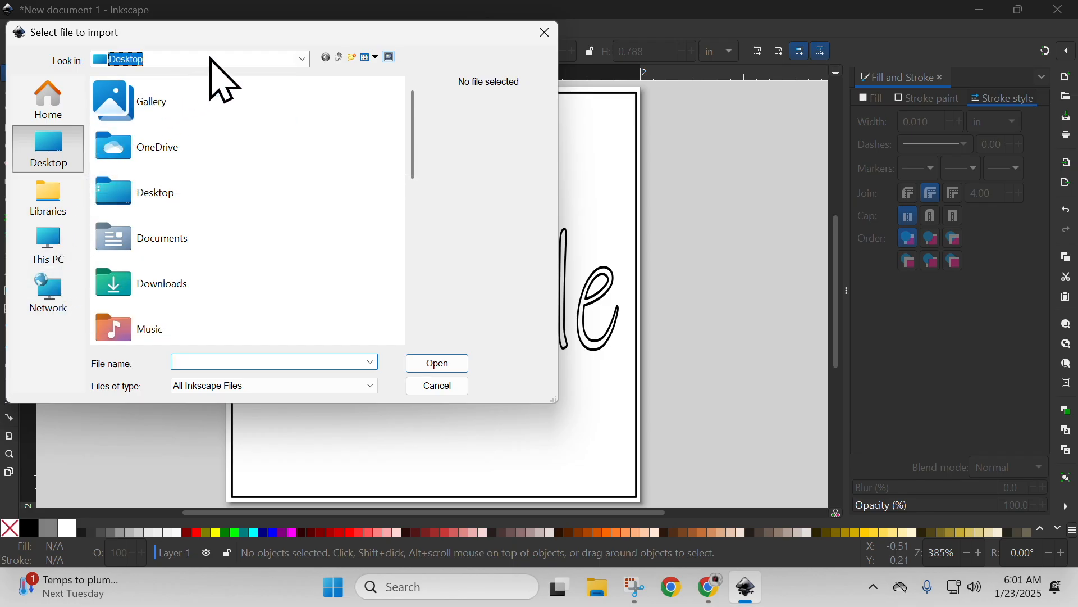
pyautogui.click(211, 58)
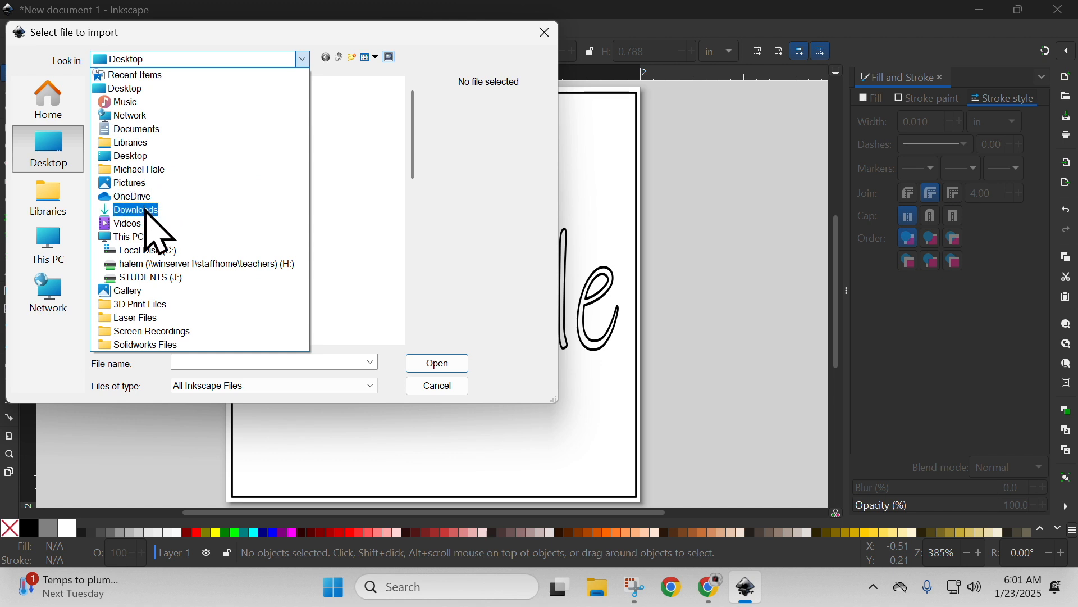
pyautogui.click(58, 119)
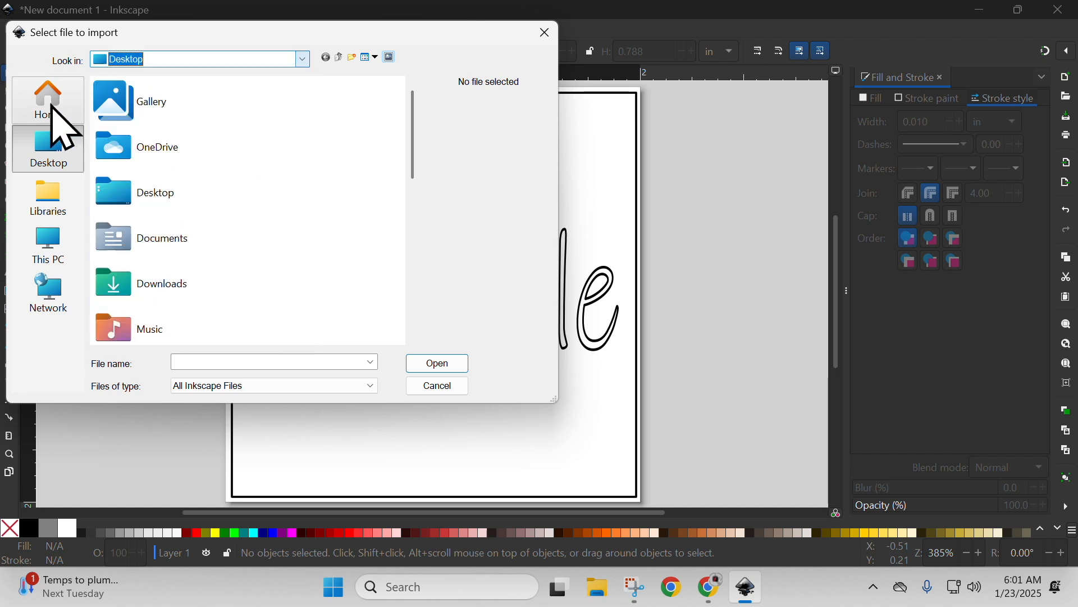
pyautogui.click(50, 107)
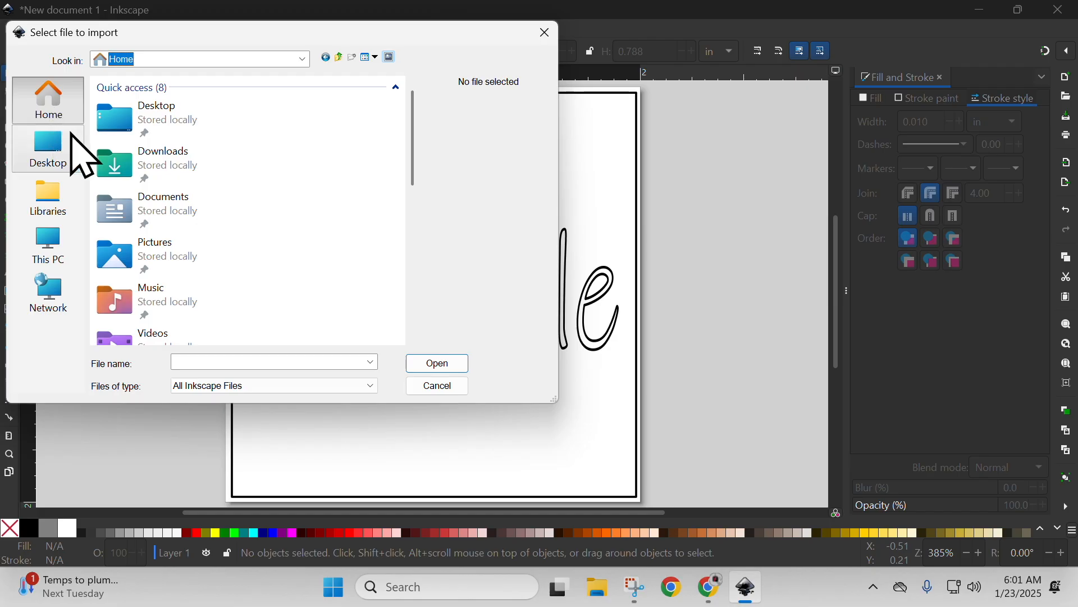
pyautogui.click(302, 60)
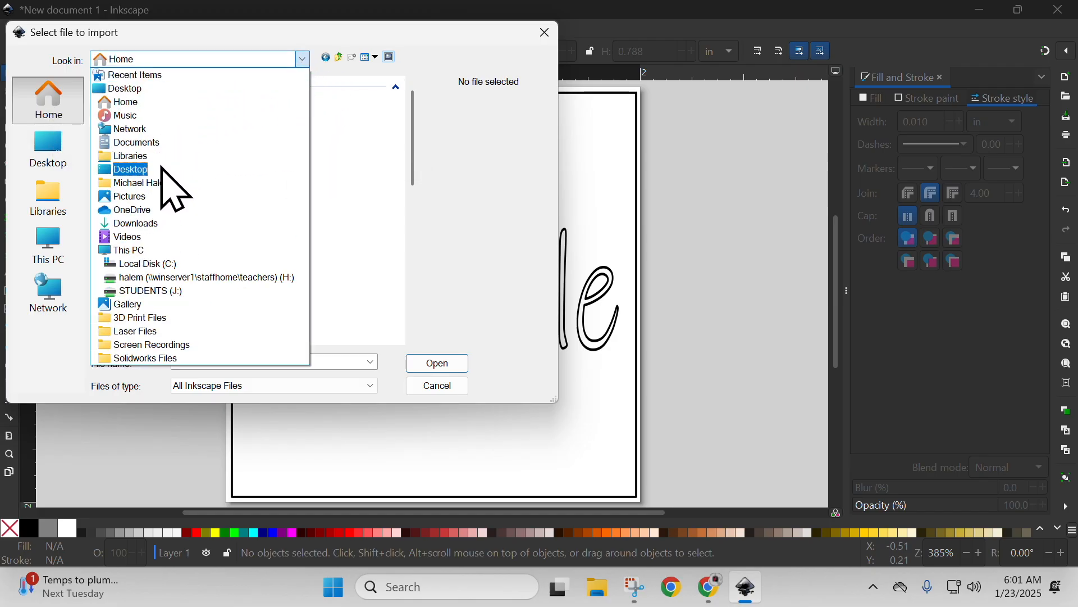
pyautogui.click(158, 223)
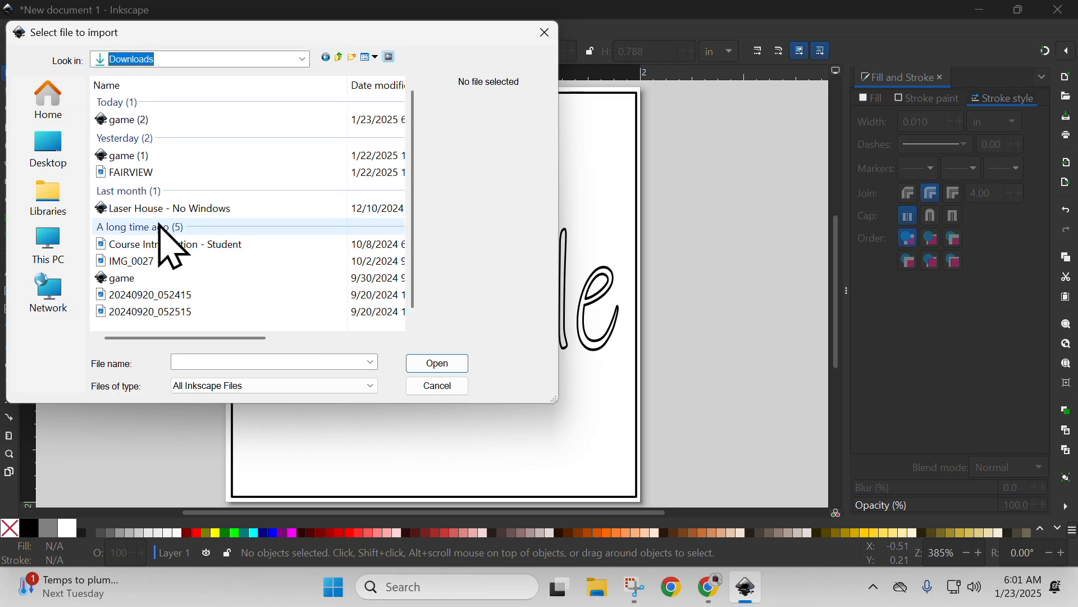
# Import game (2) with the SVG included as editable objects in the current file.
pyautogui.click(123, 120)
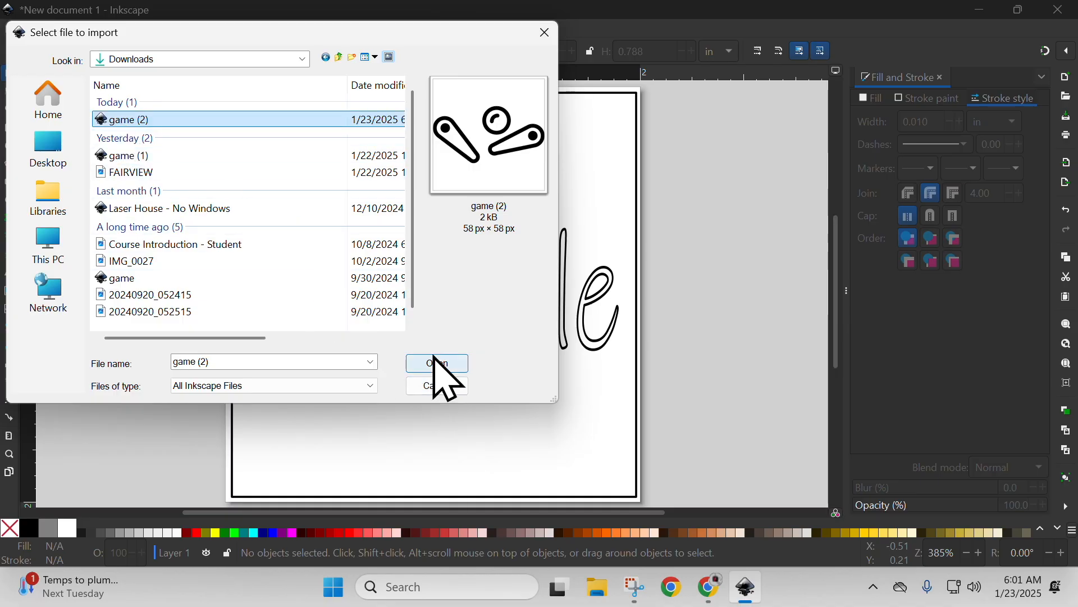
pyautogui.doubleClick(140, 121)
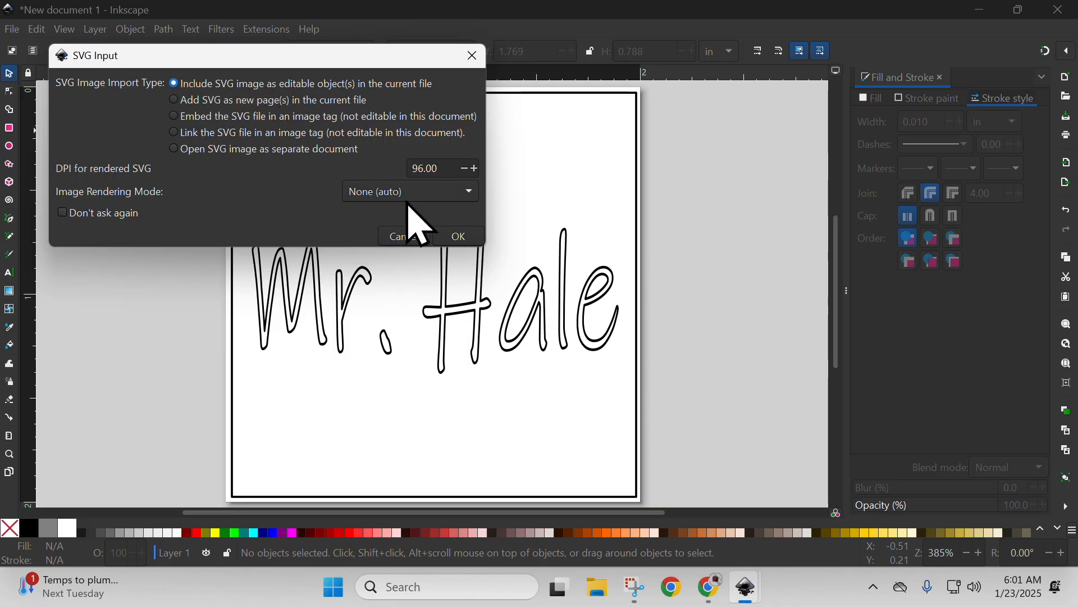
pyautogui.click(459, 237)
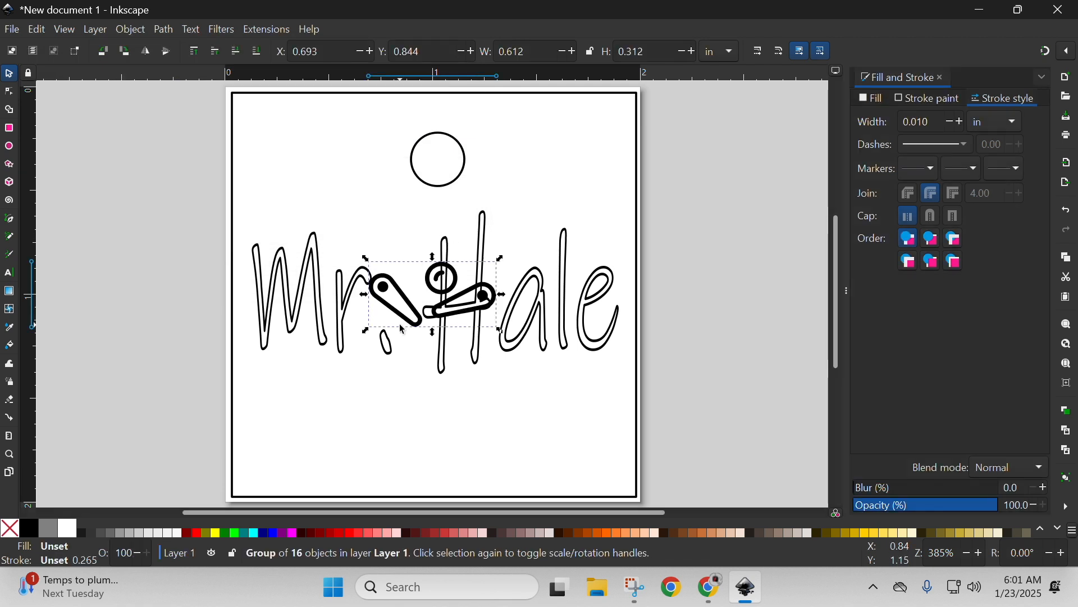
# Move the pinball icon below the name and enlarge it to about 5.3 by 2.7 in, far beyond the tag.
pyautogui.moveTo(411, 309); pyautogui.dragTo(422, 459)
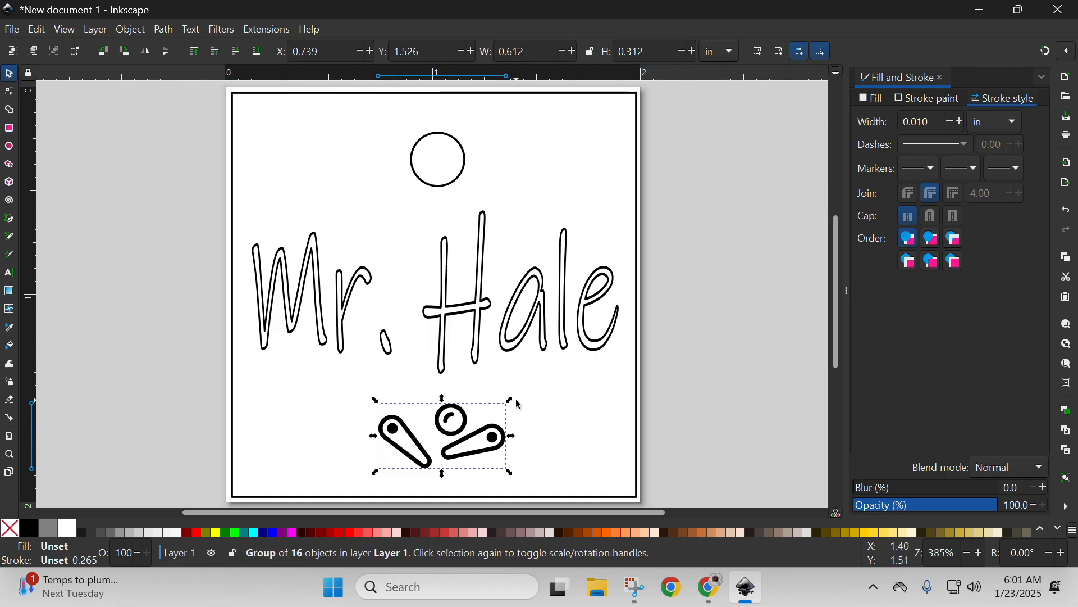
pyautogui.moveTo(512, 404); pyautogui.dragTo(620, 105)
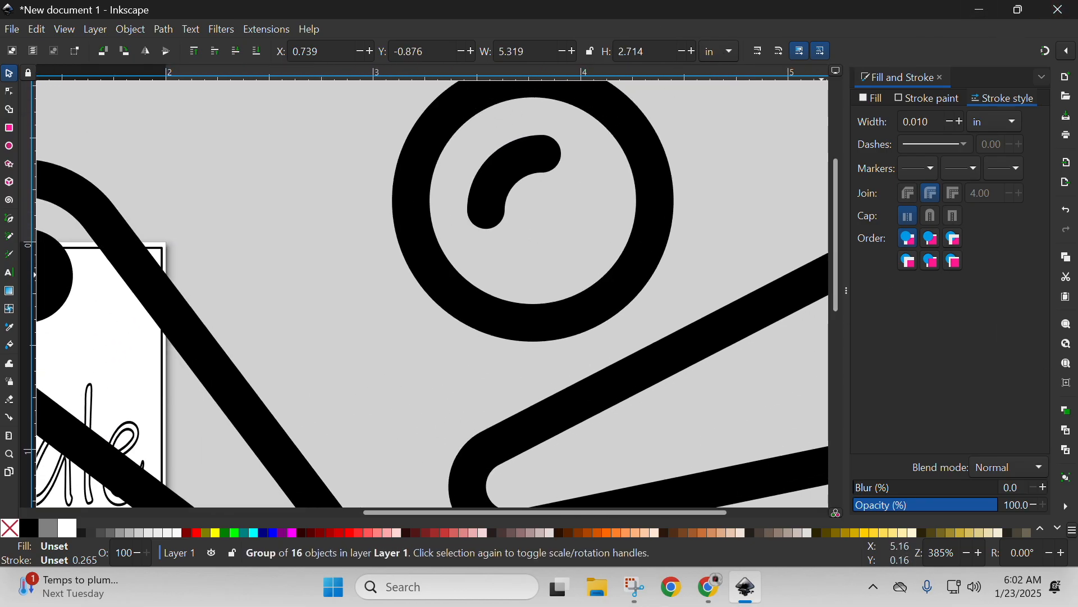
pyautogui.click(1069, 367)
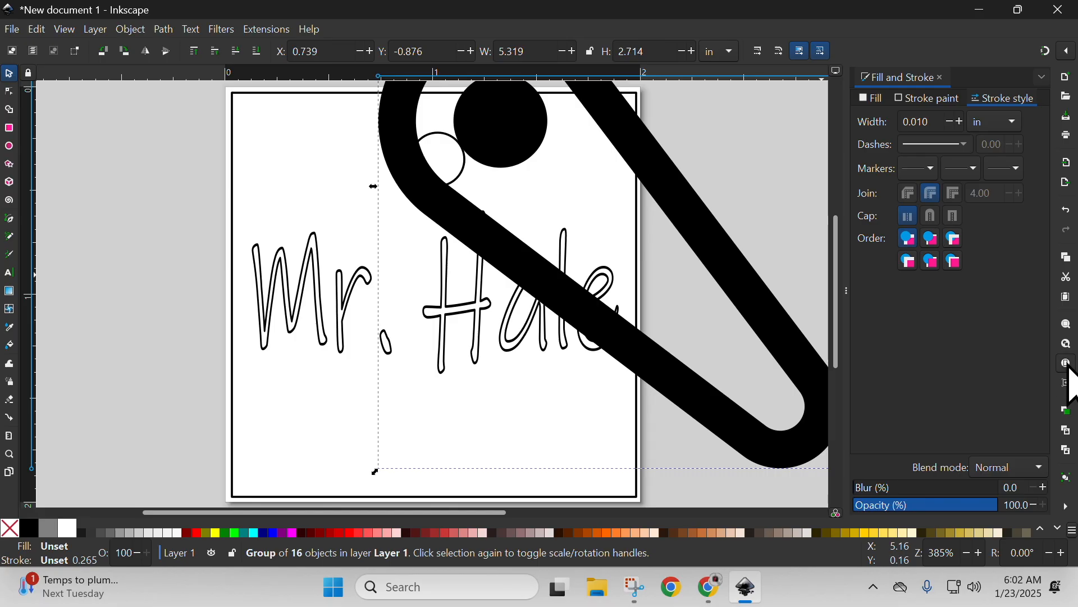
pyautogui.moveTo(674, 371); pyautogui.dragTo(126, 464)
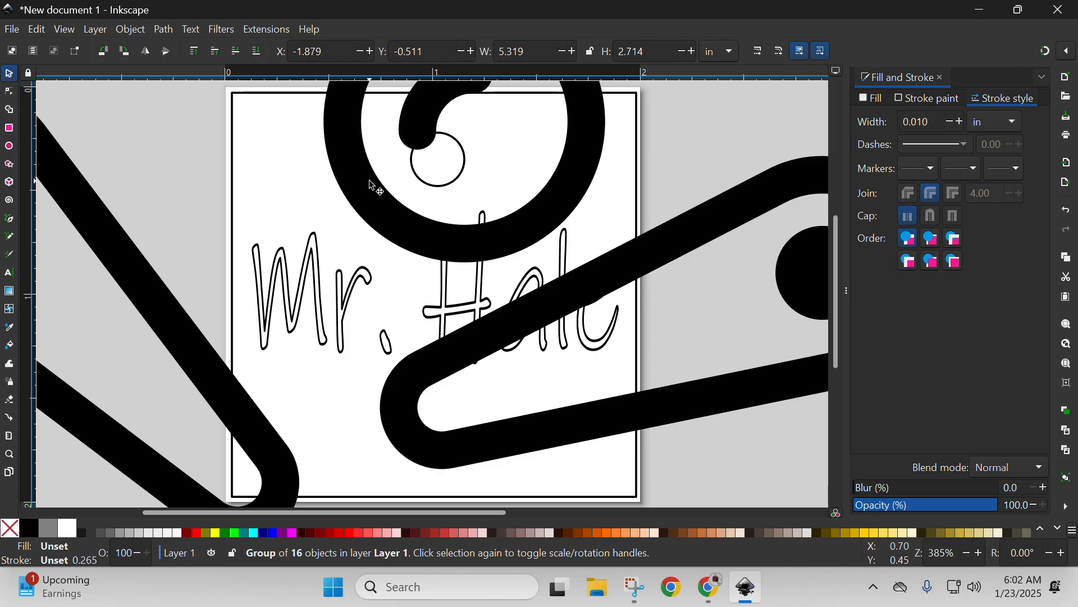
pyautogui.click(234, 135)
pyautogui.click(288, 297)
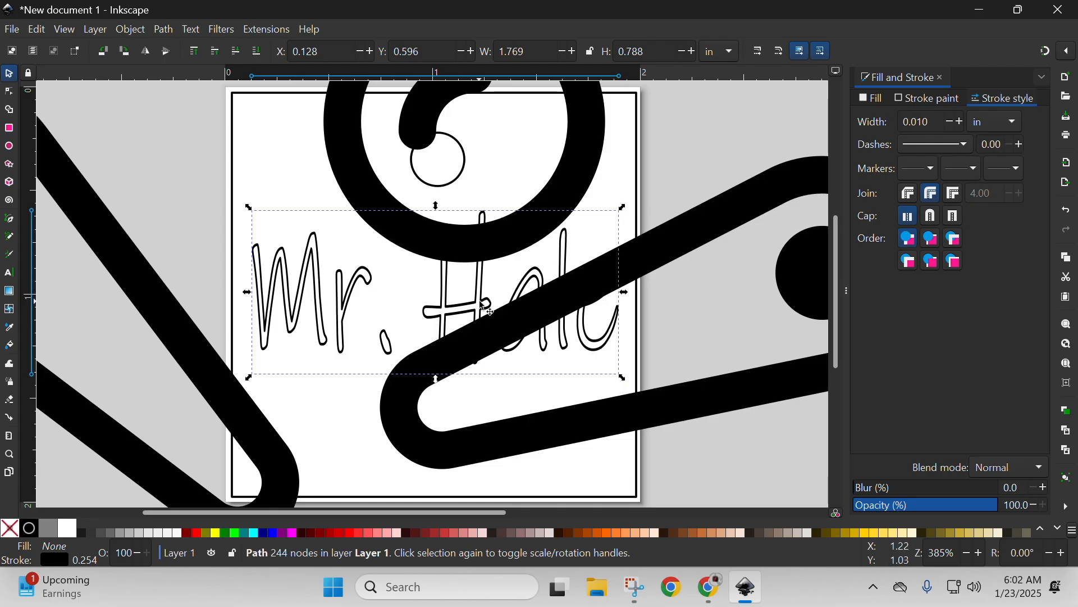
# Scale the oversized pinball icon down proportionally to fit inside the tag and place it below the name, roughly centred.
pyautogui.click(90, 219)
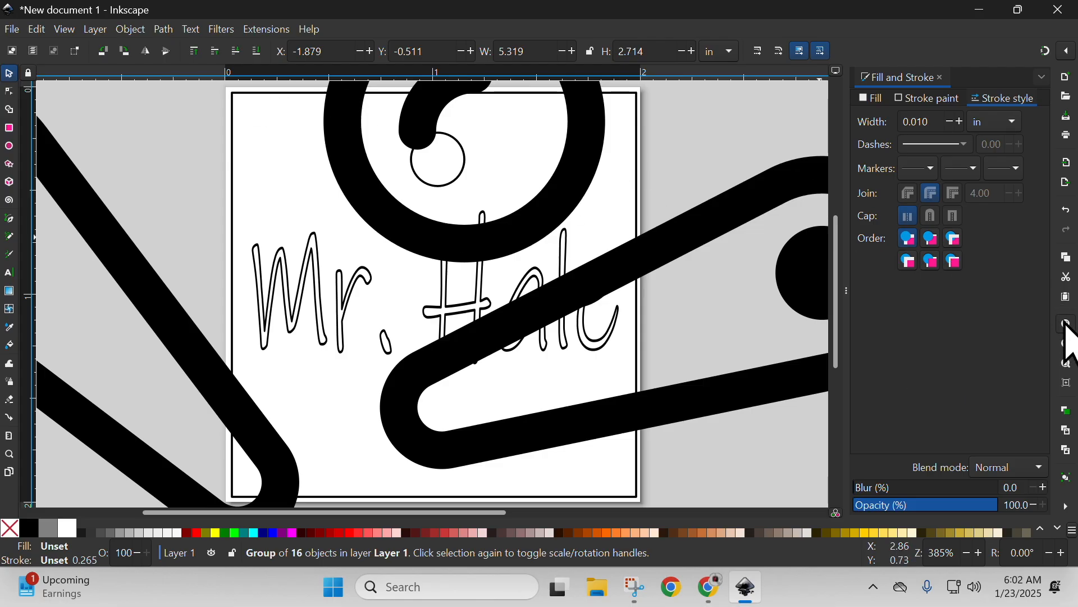
pyautogui.click(1069, 328)
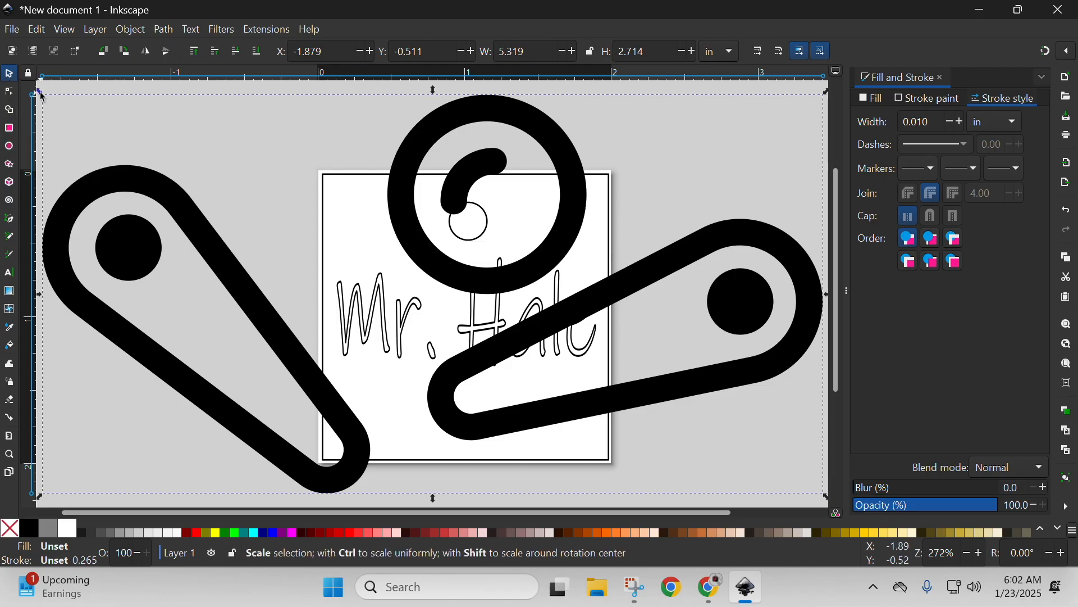
pyautogui.press('ctrl')
pyautogui.moveTo(41, 94); pyautogui.dragTo(647, 400)
pyautogui.moveTo(677, 441); pyautogui.dragTo(399, 392)
pyautogui.click(733, 384)
# Squash the name path to about 0.62 in high and move it slightly up, clear of the pinball icon.
pyautogui.click(492, 311)
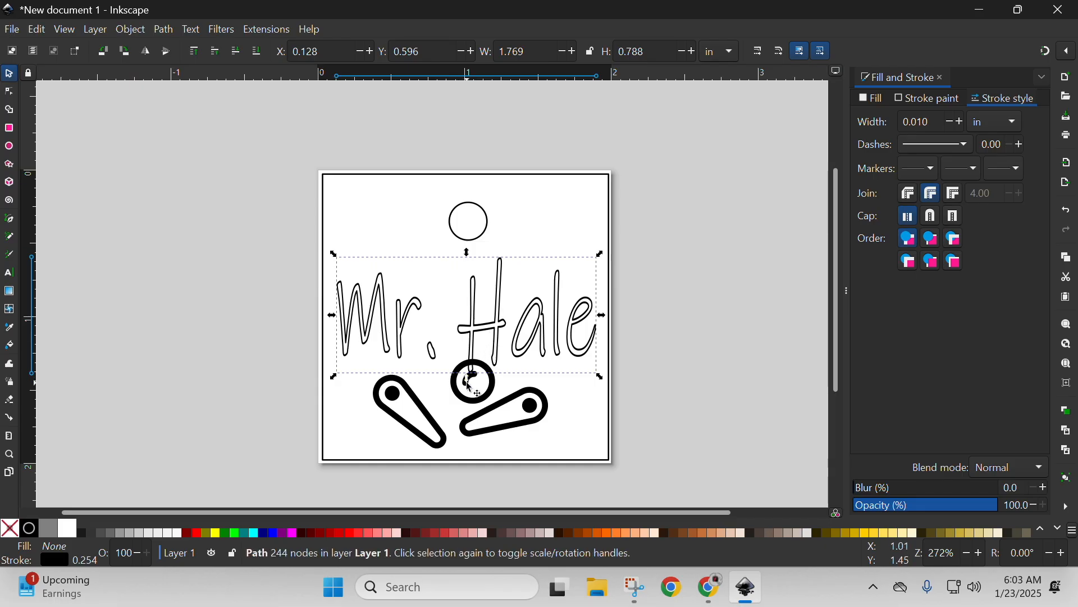
pyautogui.moveTo(469, 379); pyautogui.dragTo(461, 358)
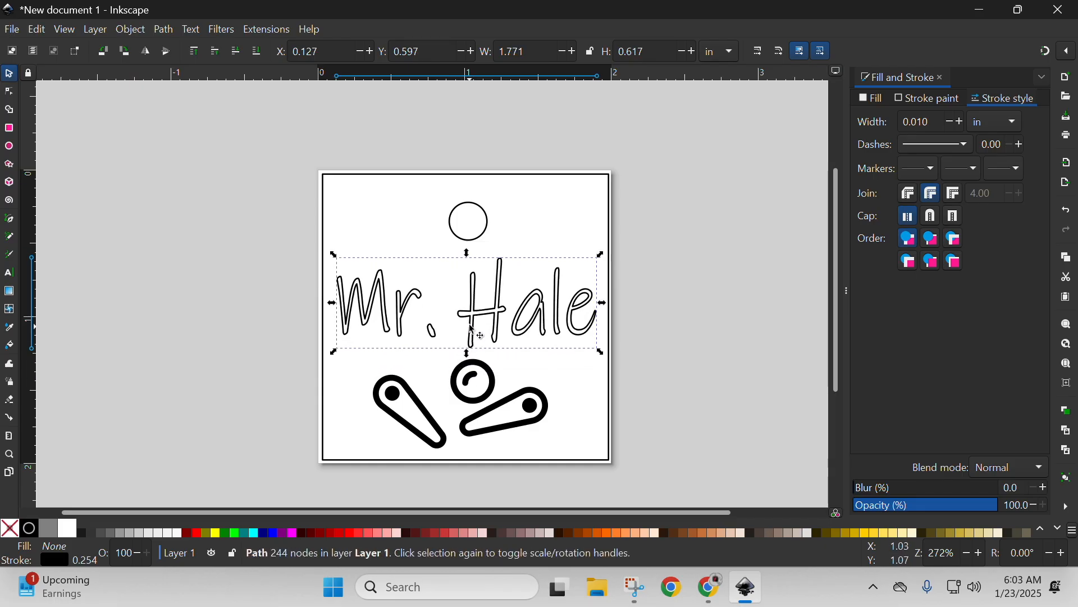
pyautogui.moveTo(476, 305); pyautogui.dragTo(473, 300)
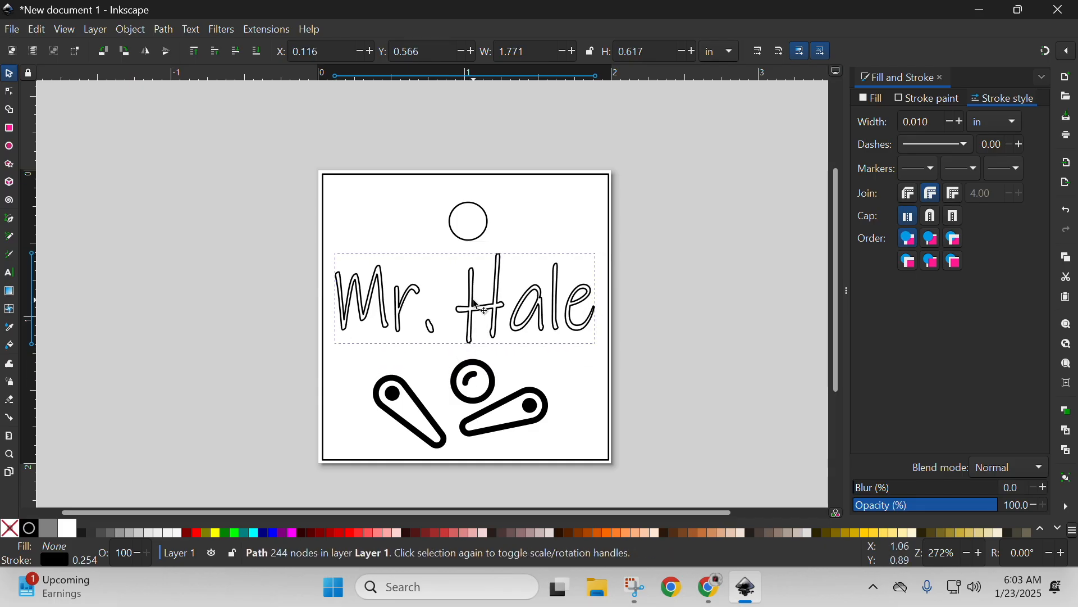
pyautogui.click(542, 374)
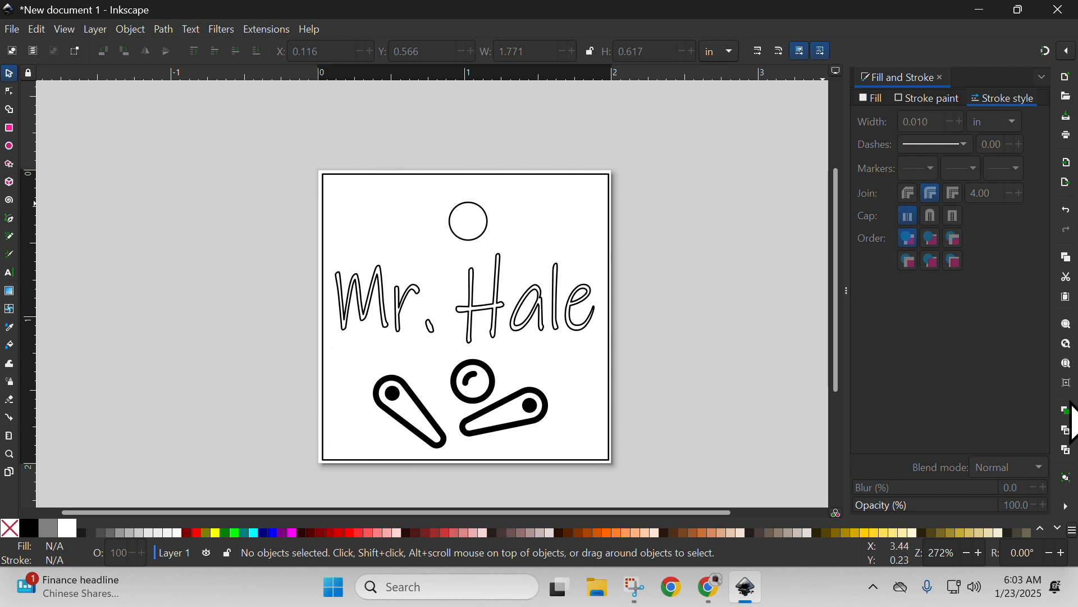
# Select the square outline, hole, name path and pinball icon together.
pyautogui.click(1068, 364)
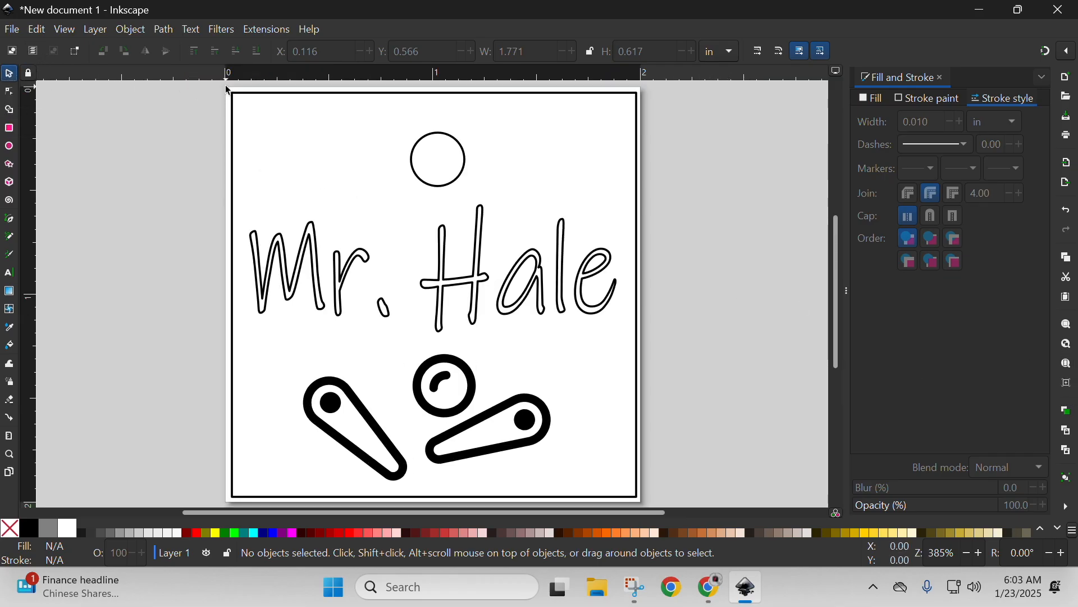
pyautogui.moveTo(220, 84)
pyautogui.mouseDown()
pyautogui.moveTo(602, 427)
pyautogui.moveTo(642, 501)
pyautogui.mouseUp()
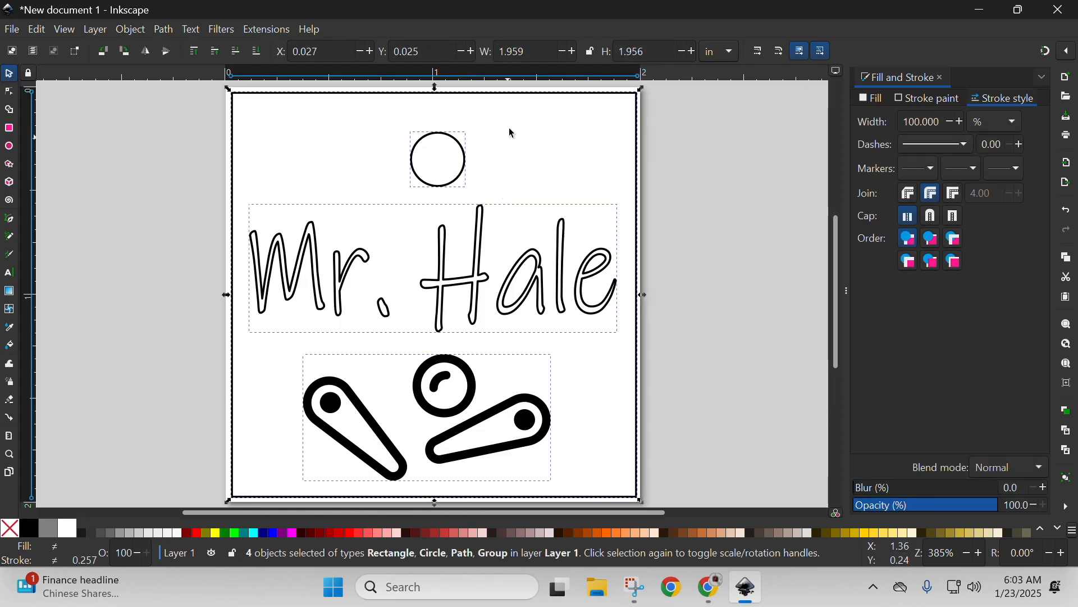
pyautogui.click(691, 220)
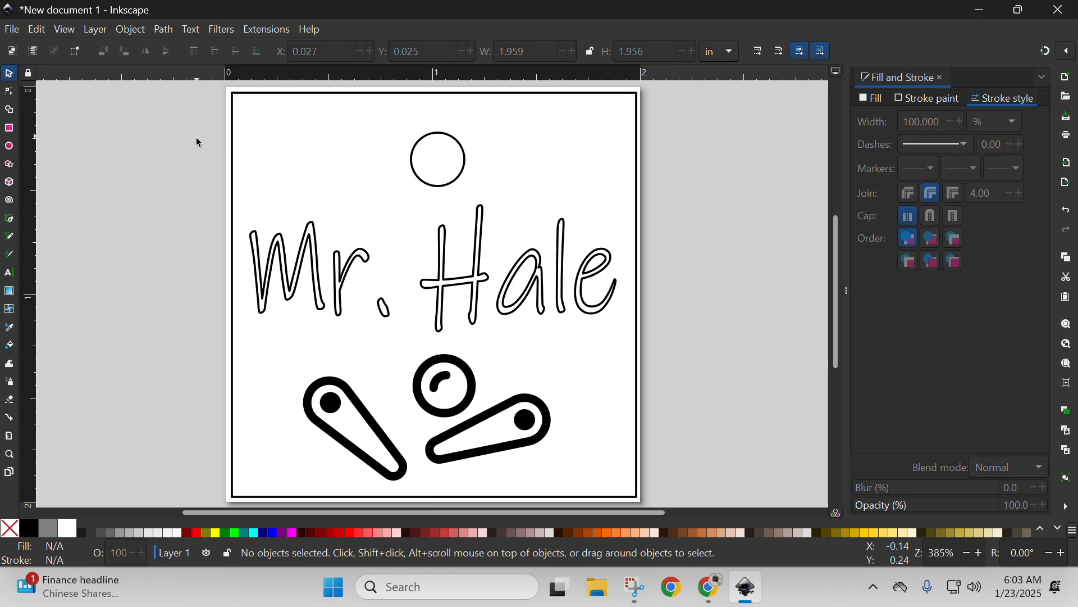
pyautogui.moveTo(220, 88); pyautogui.dragTo(655, 501)
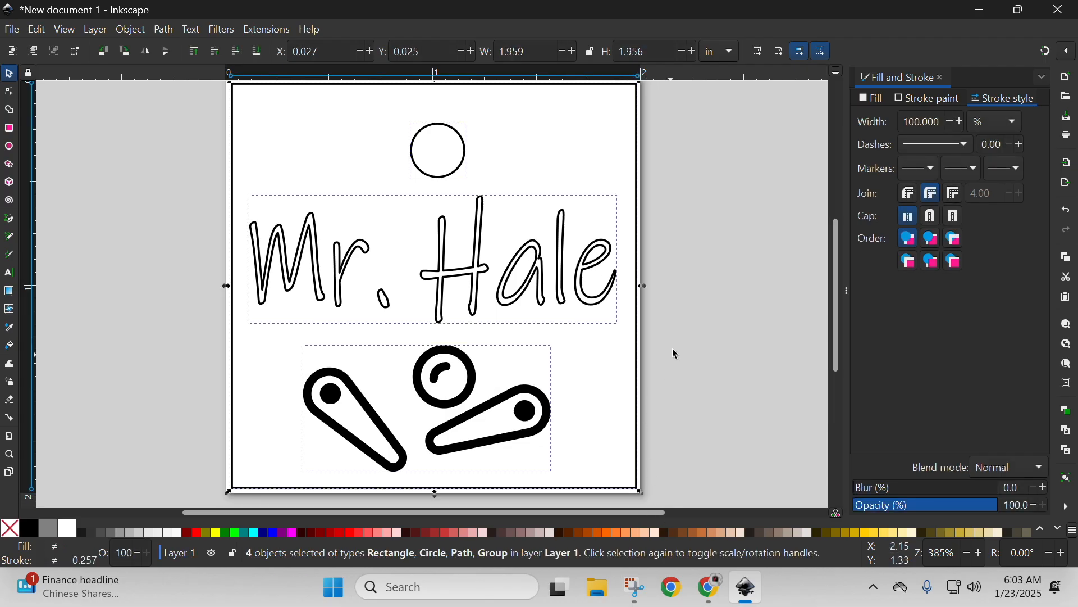
# Centre the square outline, hole, name path and pinball icon on a common vertical axis, relative to the selection area.
pyautogui.scroll(2, 719, 301)
pyautogui.moveTo(837, 271); pyautogui.dragTo(834, 269)
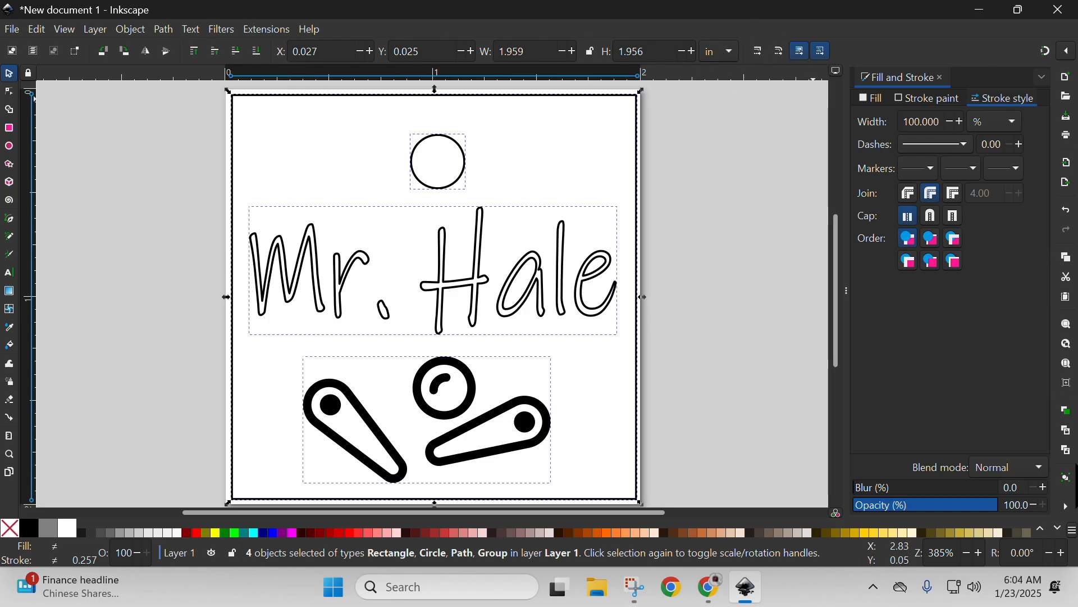
pyautogui.click(1068, 507)
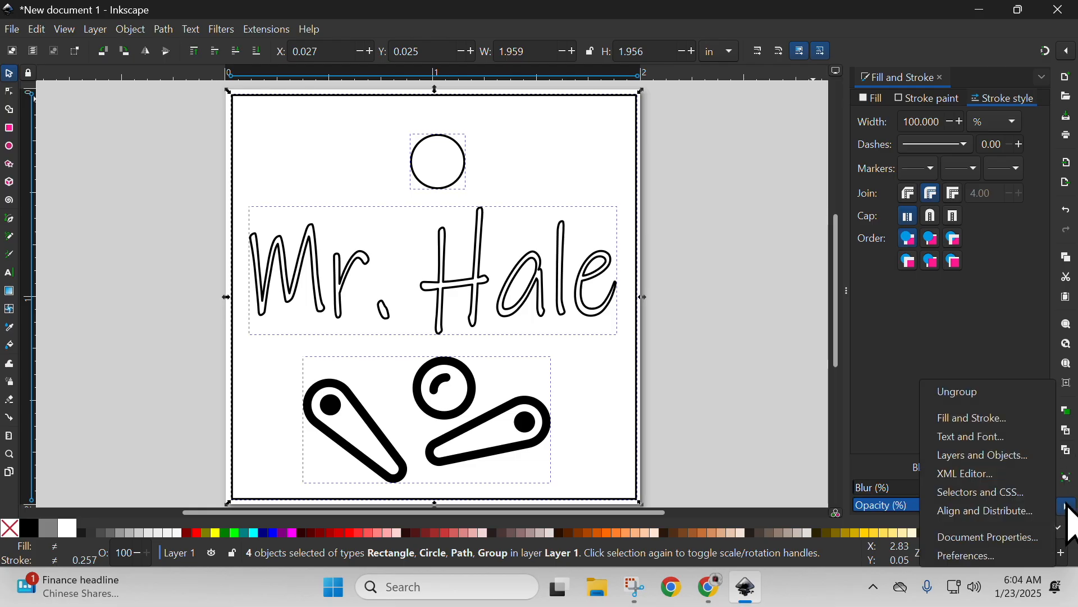
pyautogui.click(1003, 513)
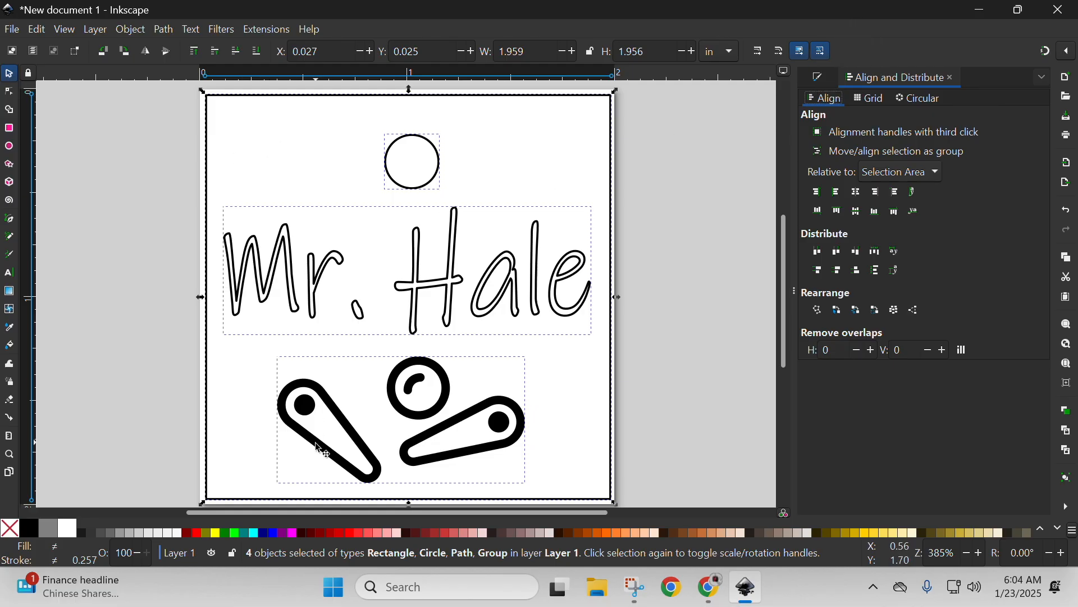
pyautogui.click(860, 194)
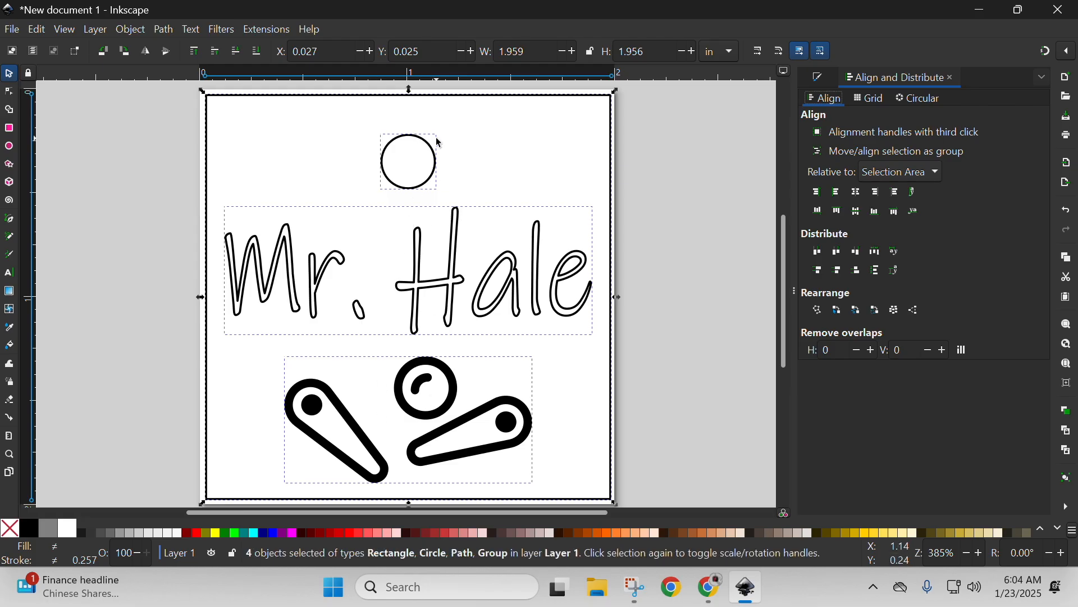
pyautogui.click(820, 194)
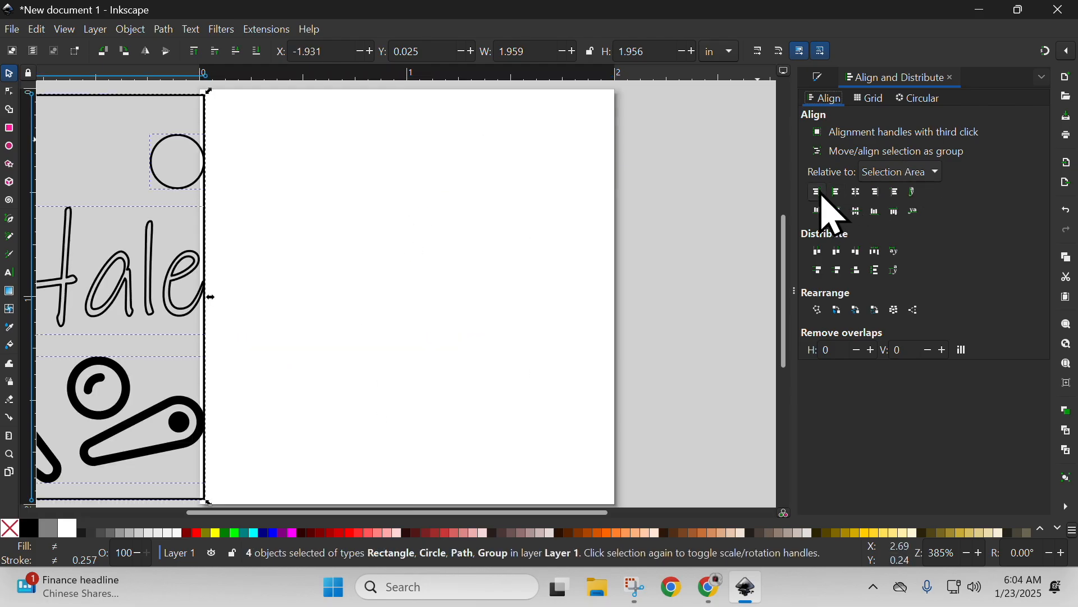
pyautogui.click(858, 192)
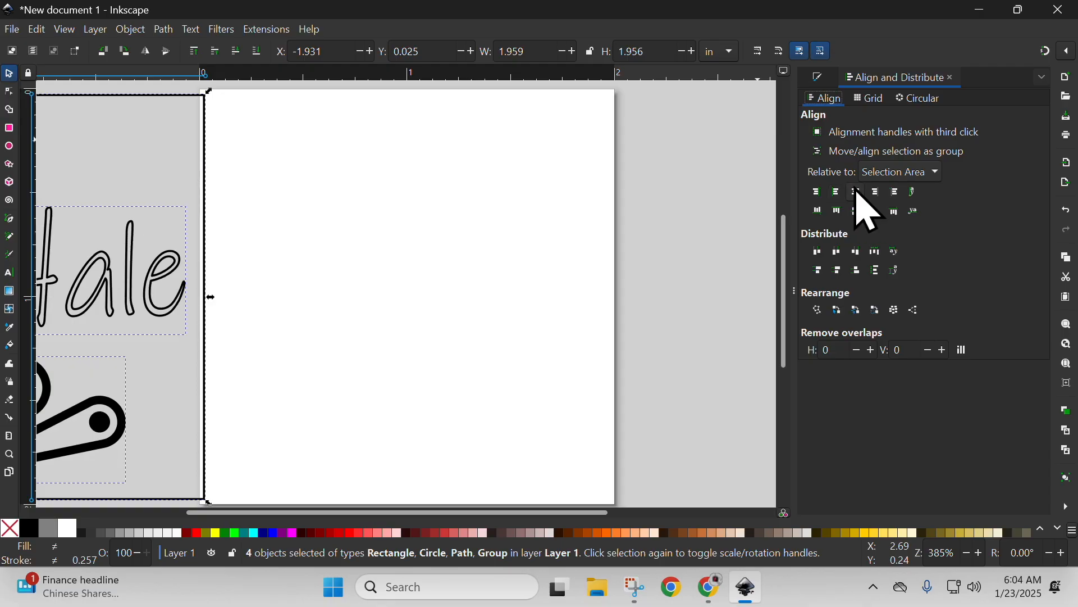
pyautogui.click(819, 194)
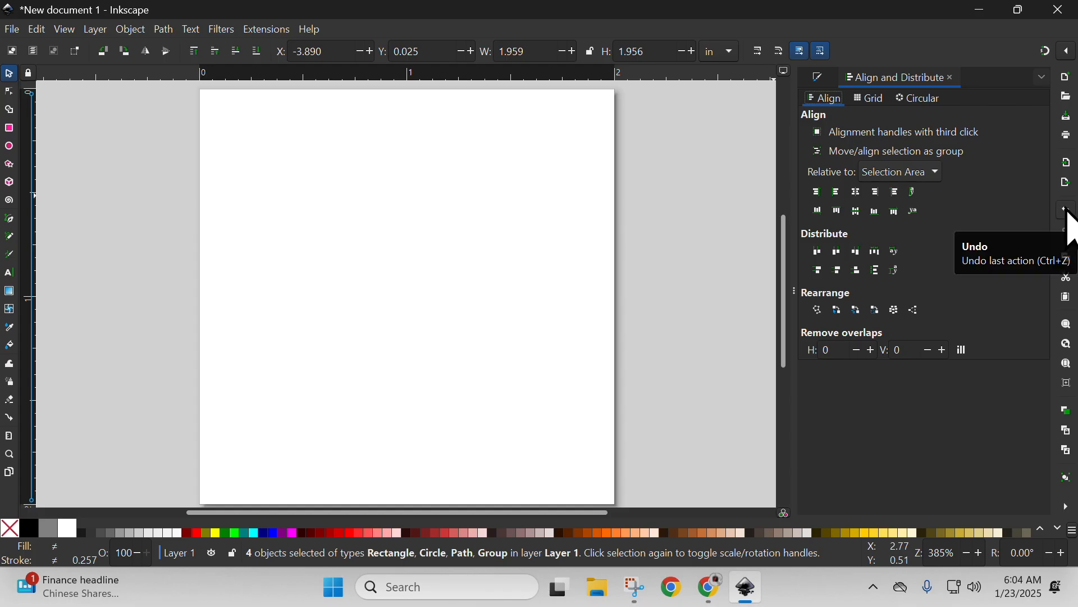
pyautogui.click(1069, 210)
pyautogui.click(1069, 211)
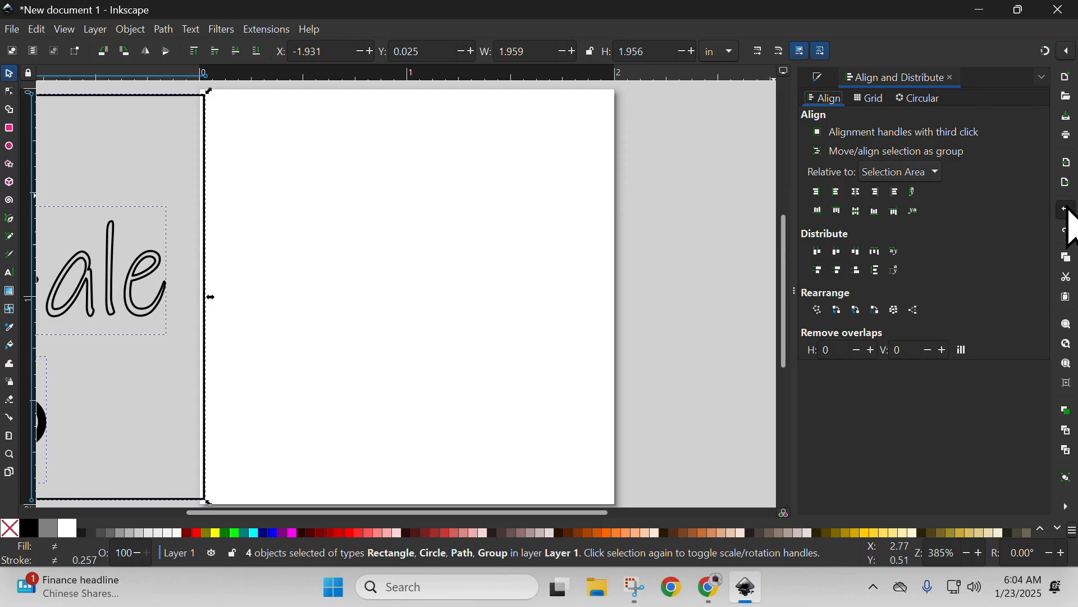
pyautogui.click(1069, 210)
pyautogui.click(1069, 211)
pyautogui.click(1068, 210)
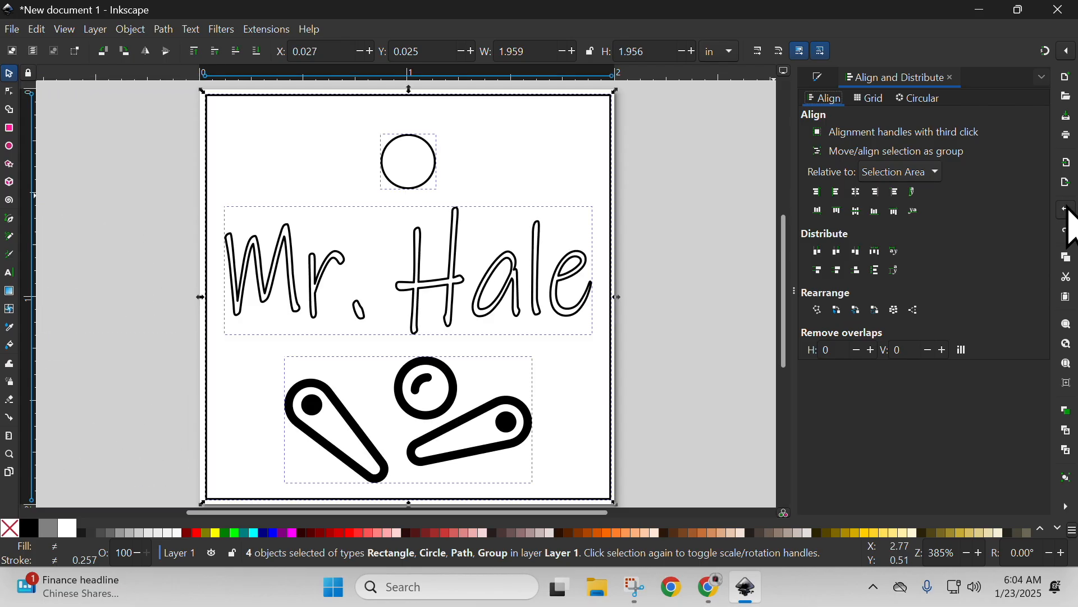
pyautogui.click(719, 236)
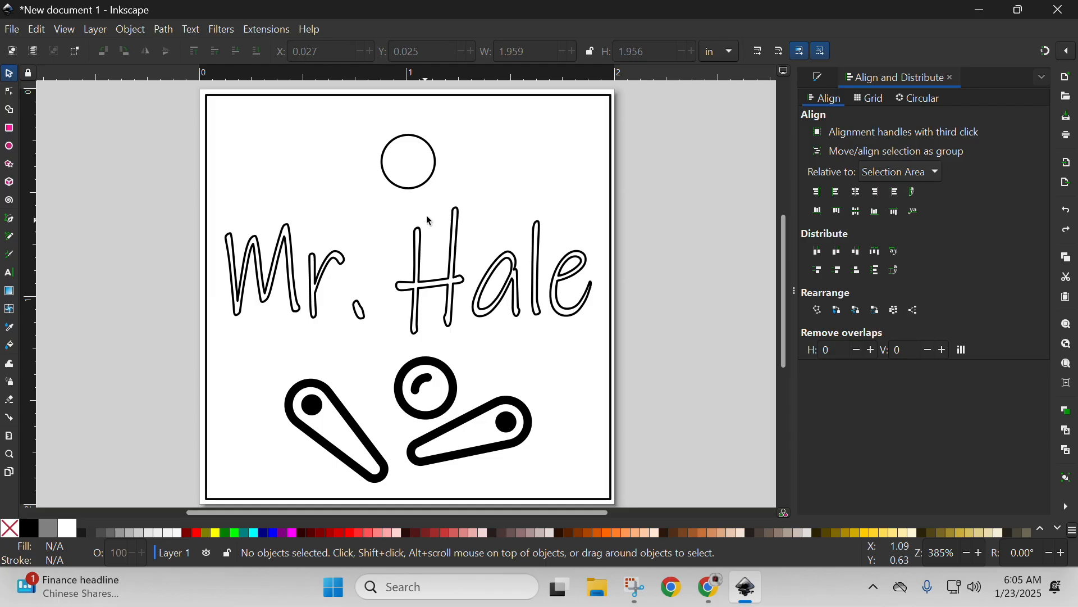
# Set the square outline's stroke to pure red, RGB 255, 0, 0, leaving it without fill.
pyautogui.click(403, 101)
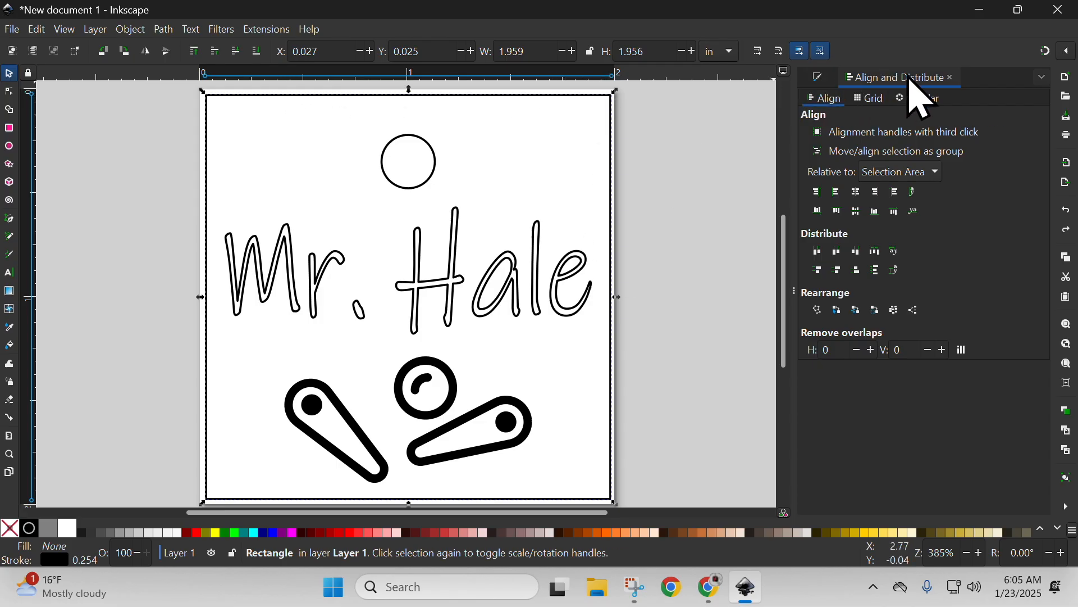
pyautogui.click(818, 79)
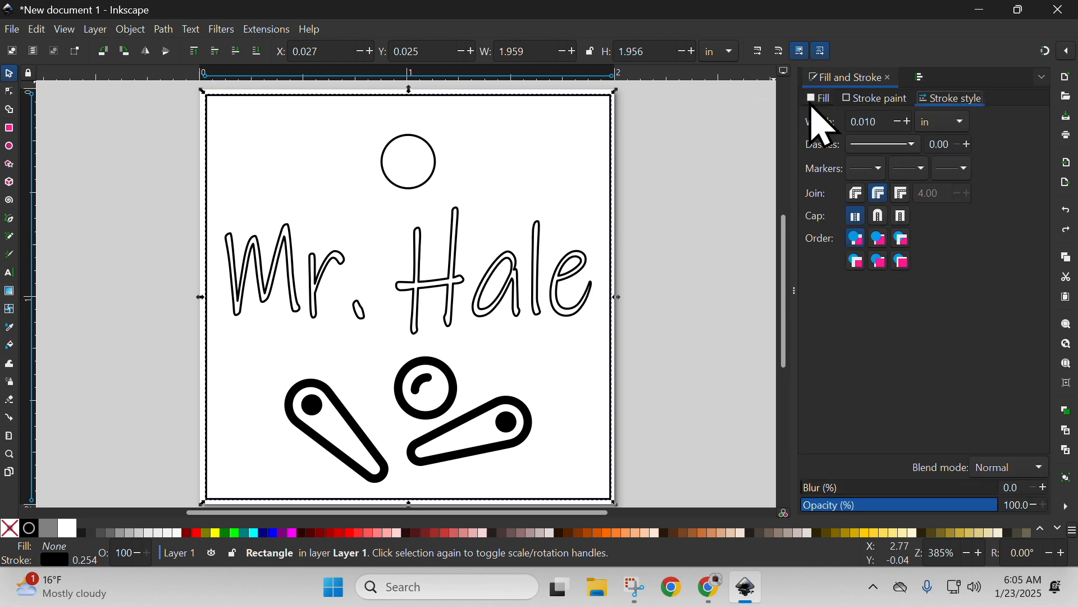
pyautogui.click(864, 99)
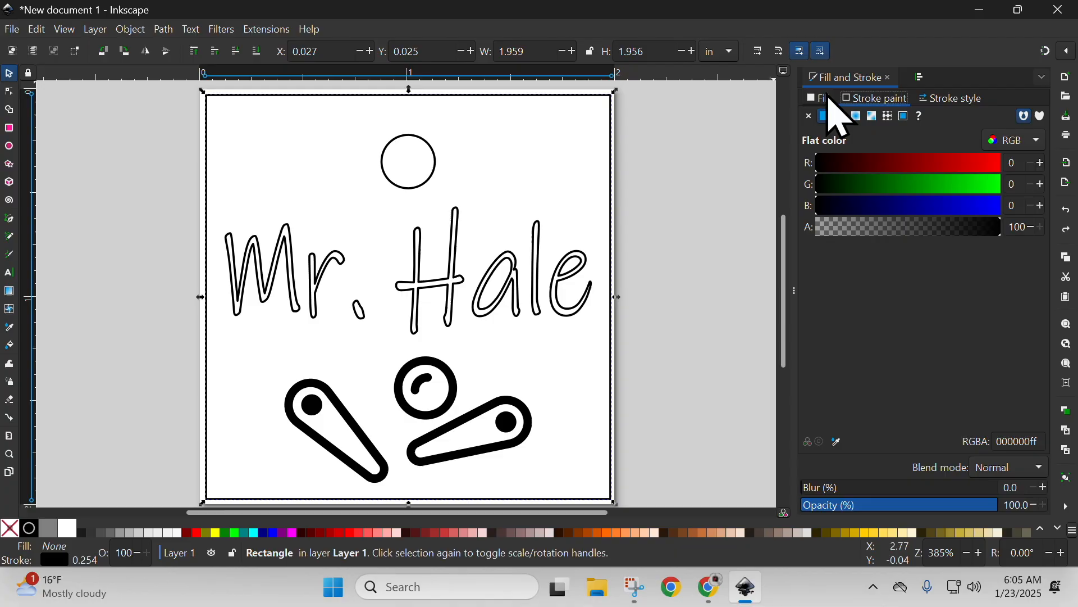
pyautogui.click(827, 97)
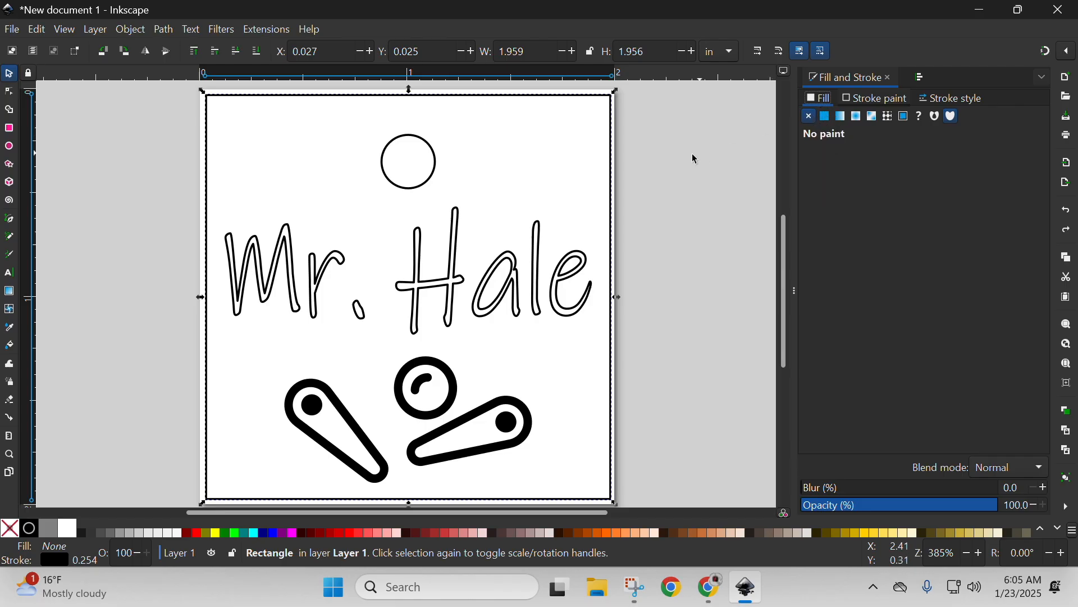
pyautogui.click(867, 100)
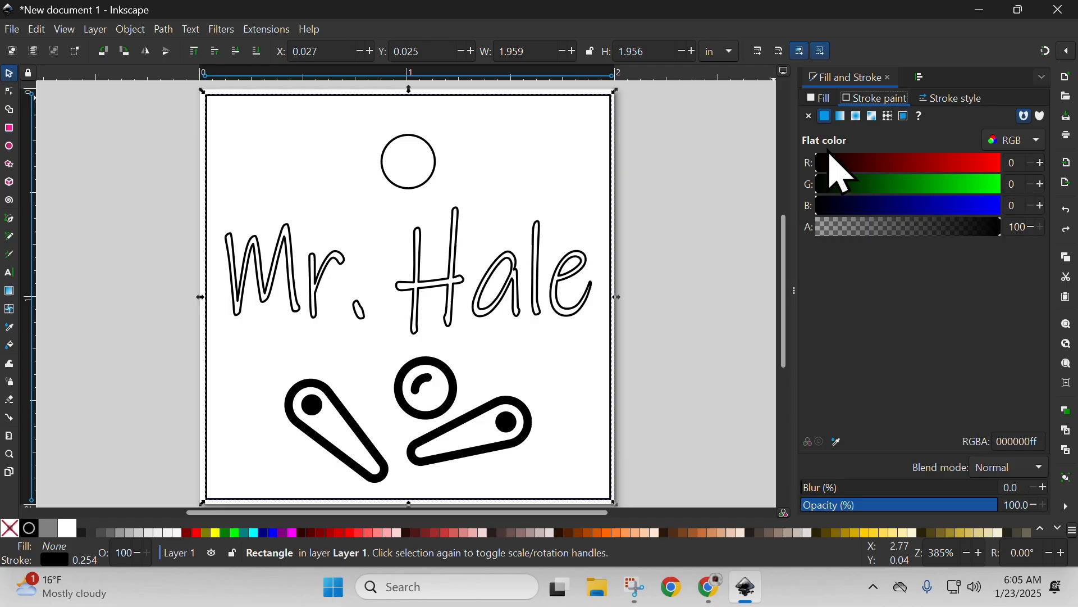
pyautogui.click(818, 166)
pyautogui.moveTo(819, 165); pyautogui.dragTo(1033, 151)
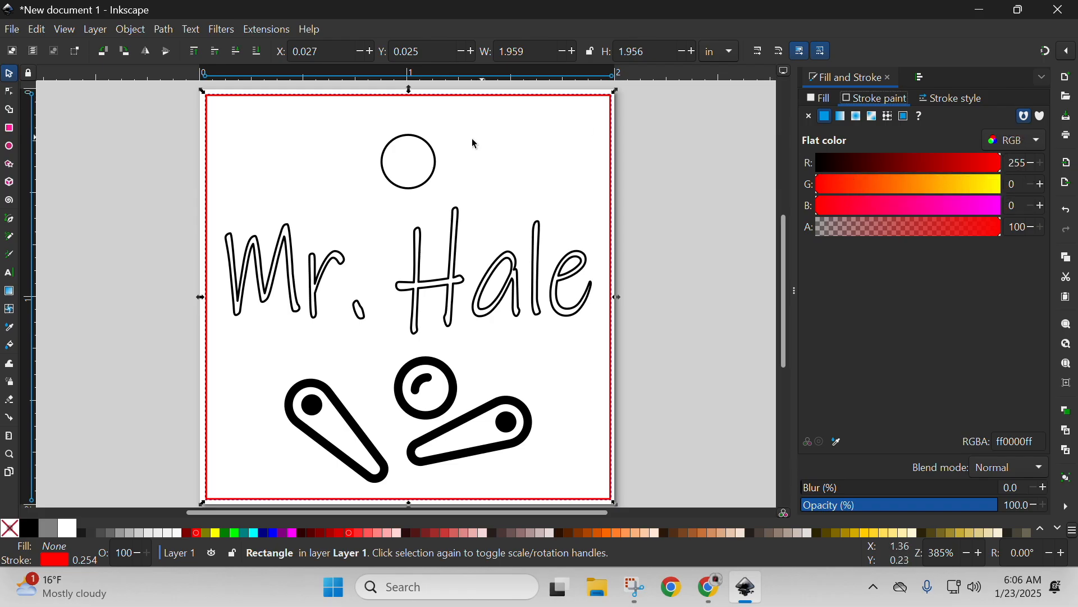
# Set the hole circle's stroke to pure red, RGB 255, 0, 0, using the RGB colour mode.
pyautogui.click(429, 152)
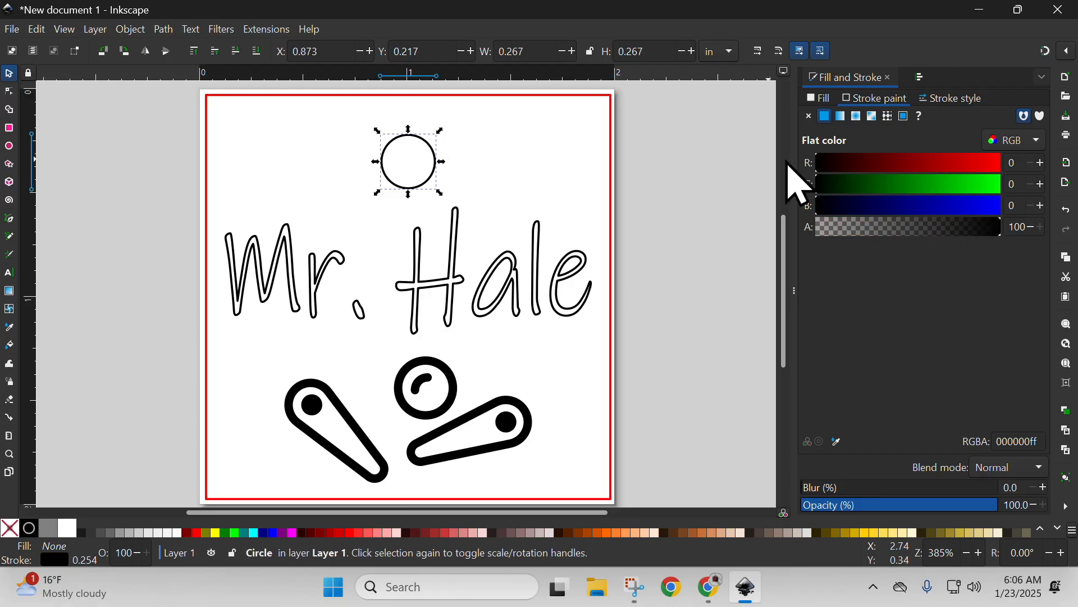
pyautogui.moveTo(837, 162); pyautogui.dragTo(1025, 160)
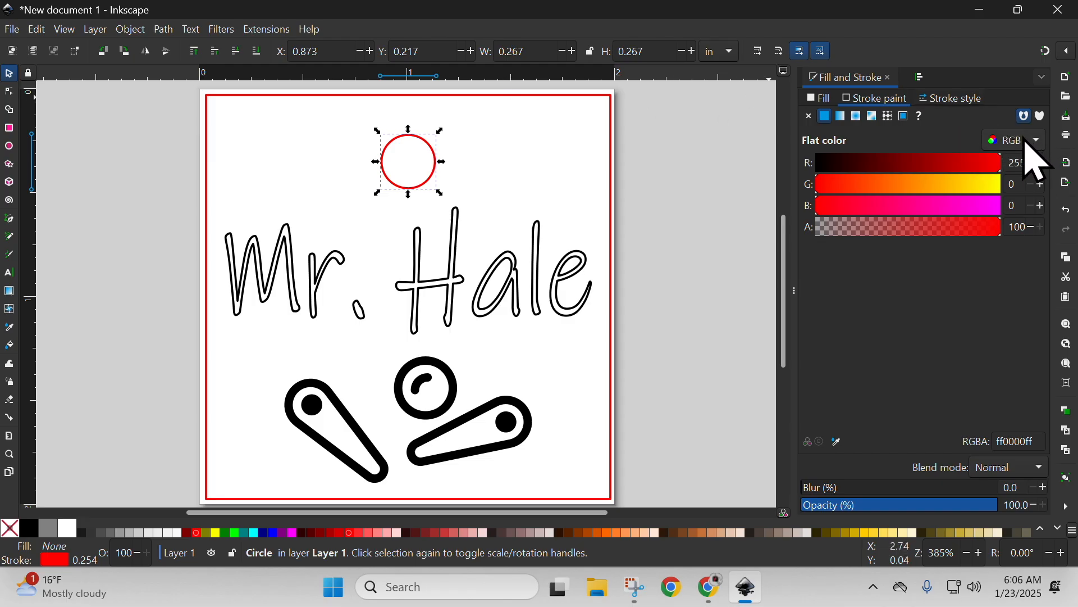
pyautogui.click(1036, 162)
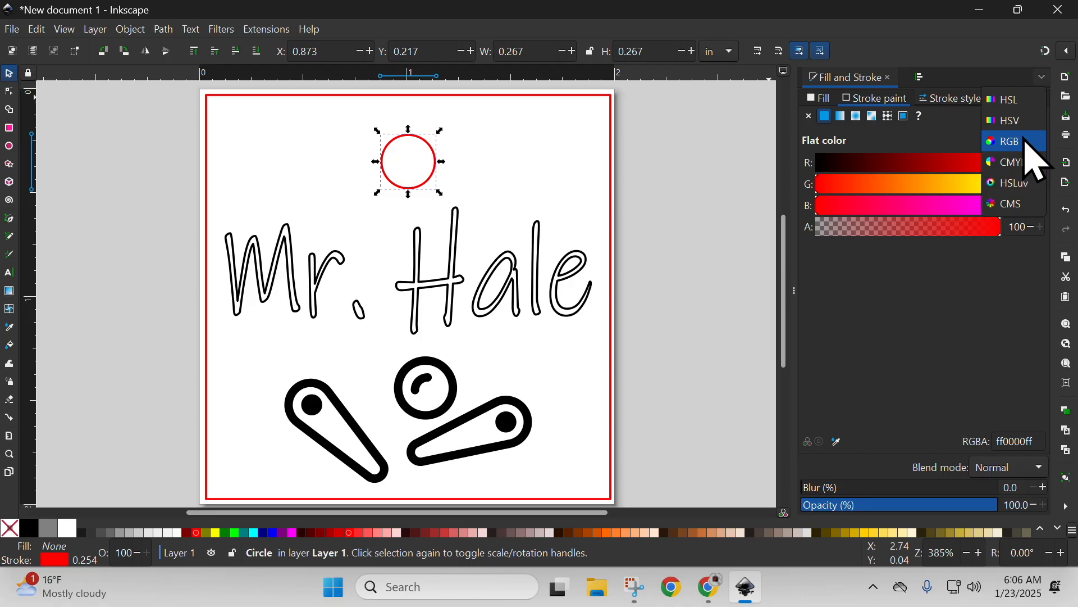
pyautogui.click(1025, 140)
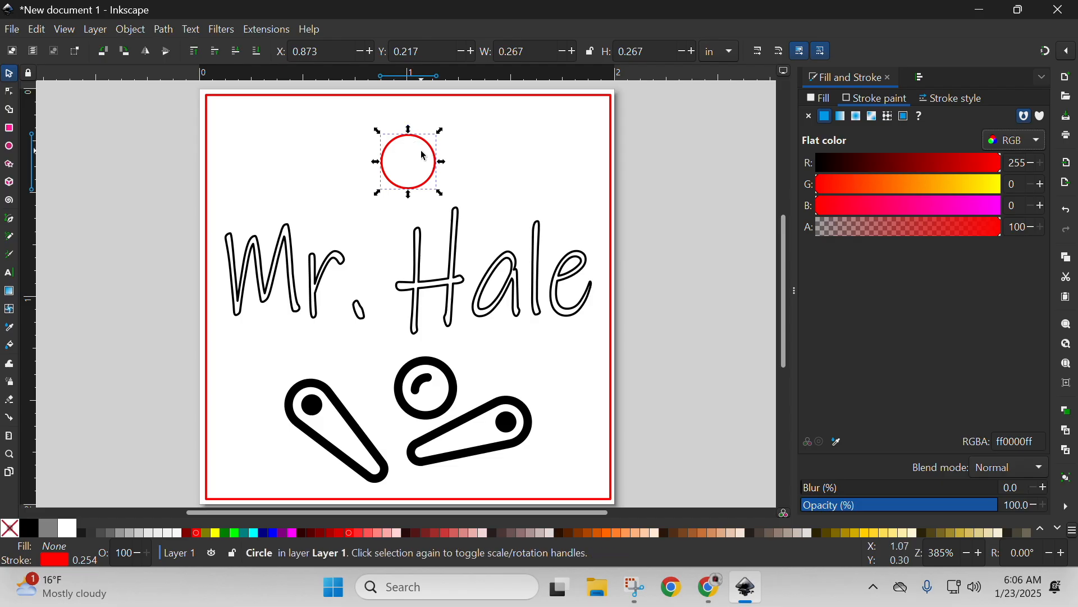
# Give the name path a pure blue stroke, RGB 0, 0, 255, and a flat black fill.
pyautogui.click(422, 281)
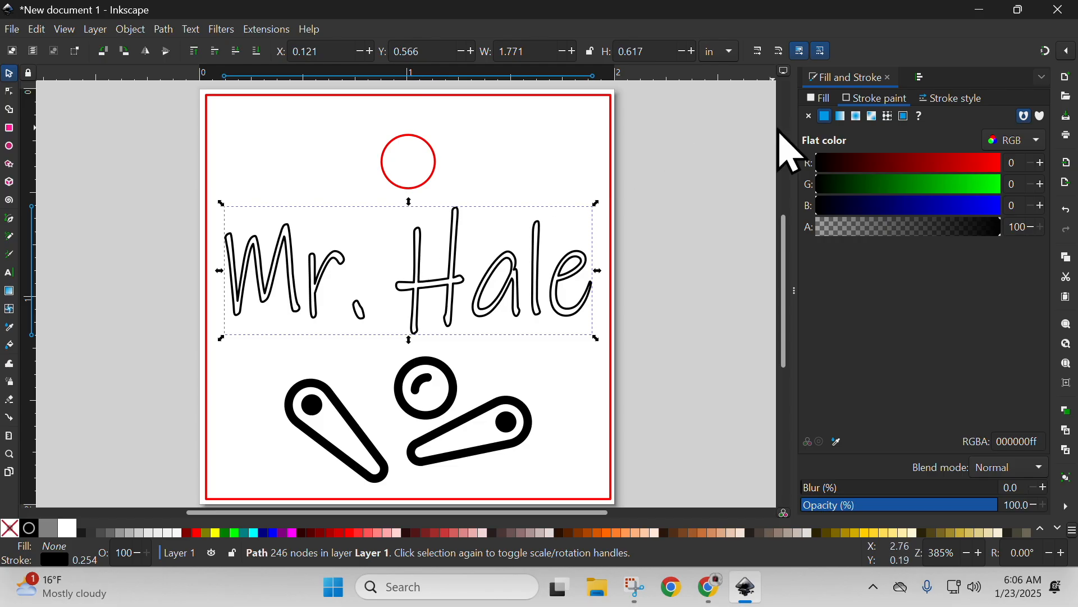
pyautogui.moveTo(827, 208); pyautogui.dragTo(1028, 205)
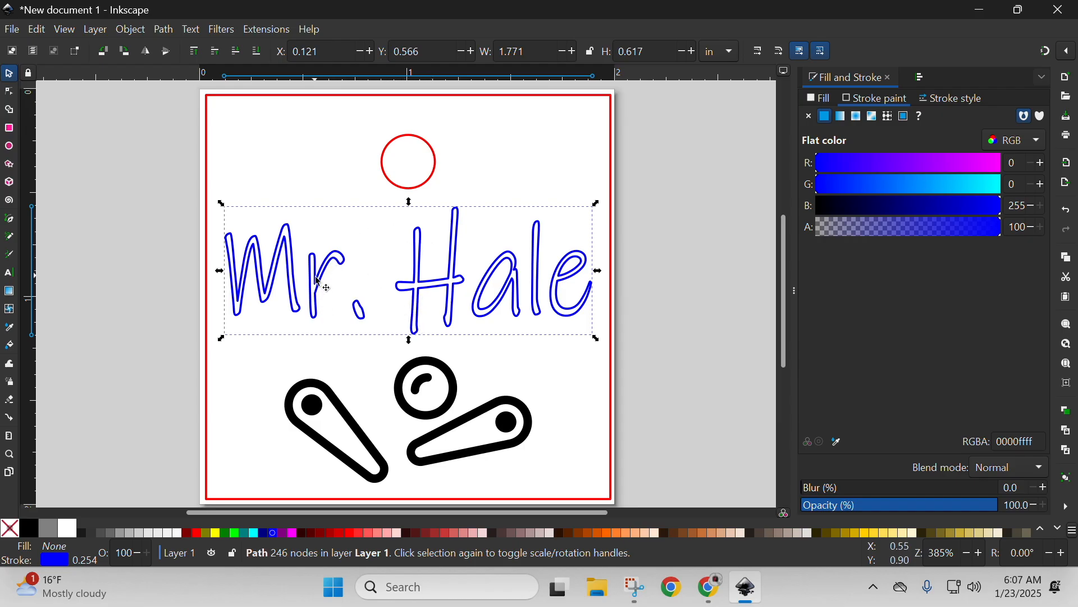
pyautogui.click(824, 99)
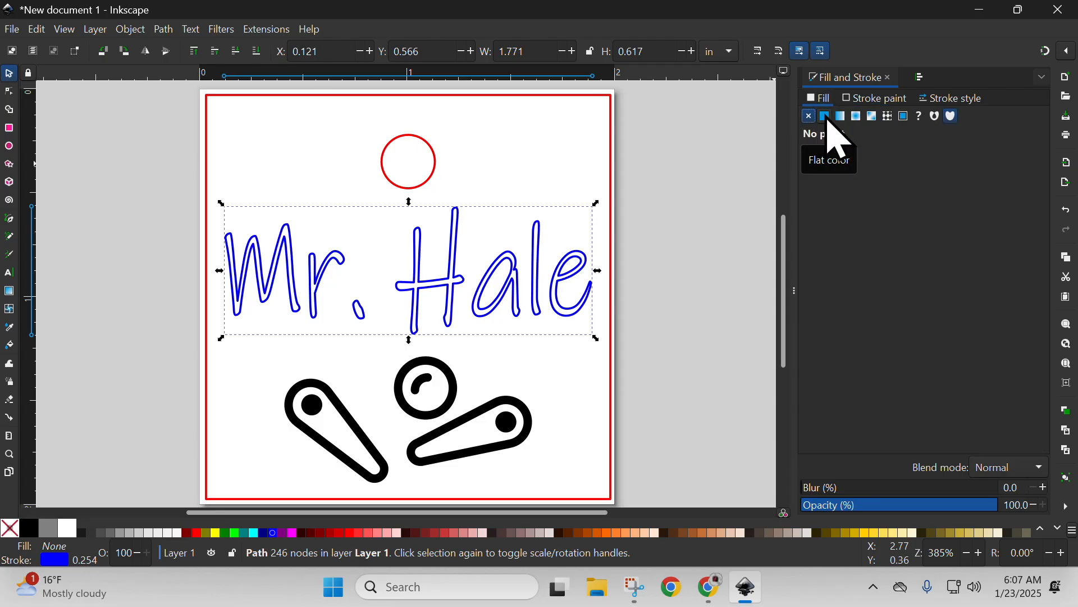
pyautogui.click(825, 118)
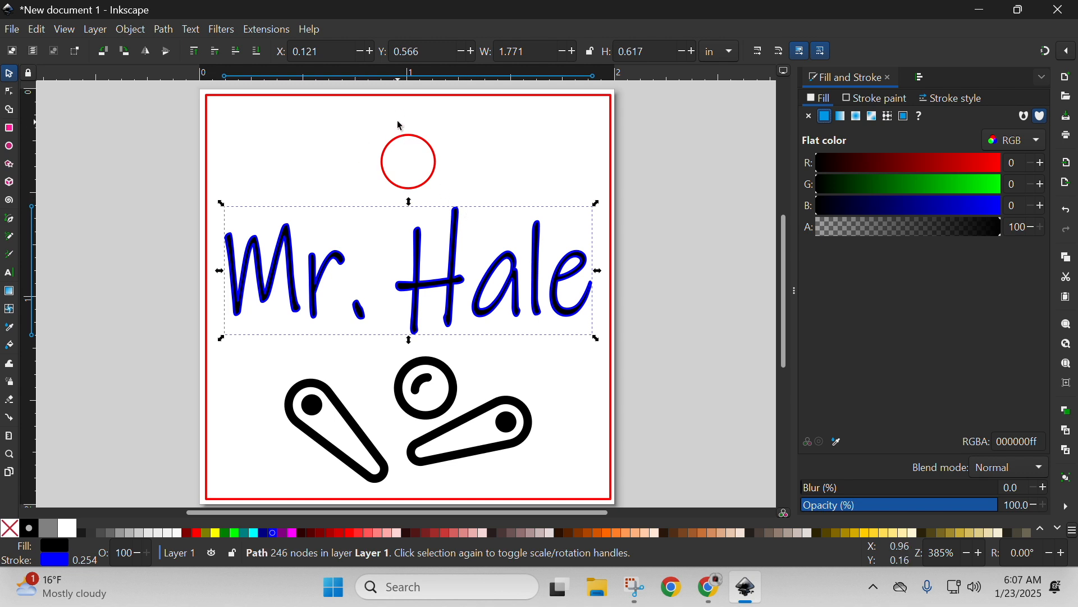
pyautogui.click(402, 98)
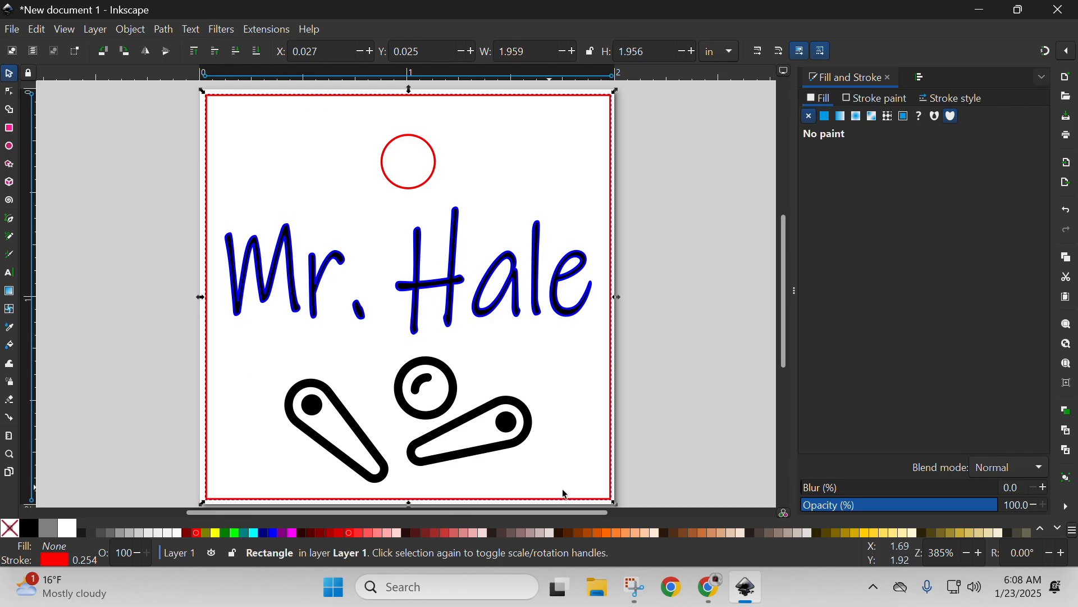
pyautogui.click(517, 279)
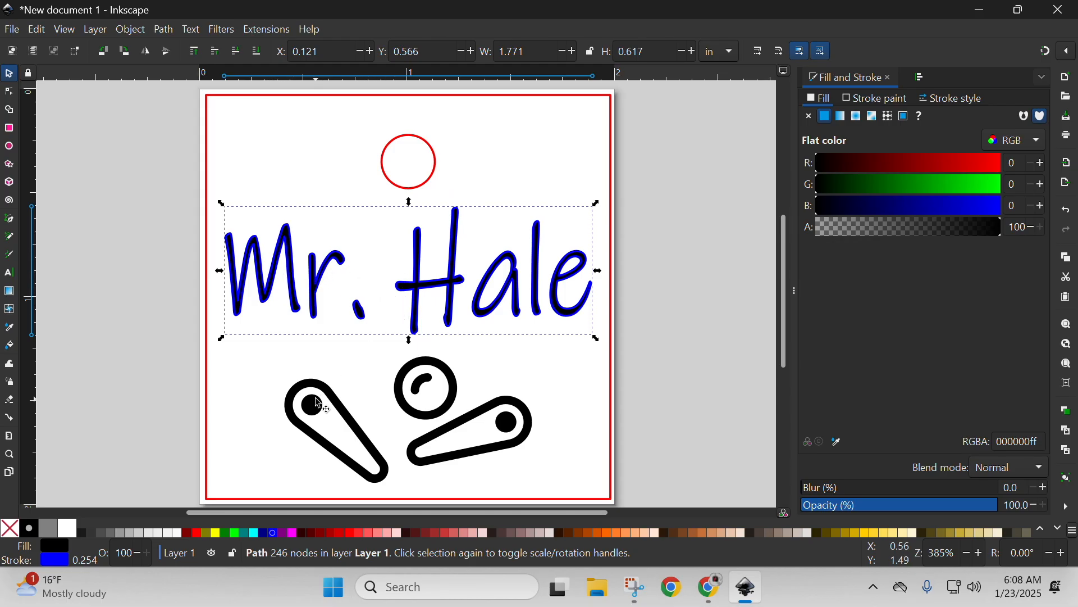
pyautogui.click(637, 361)
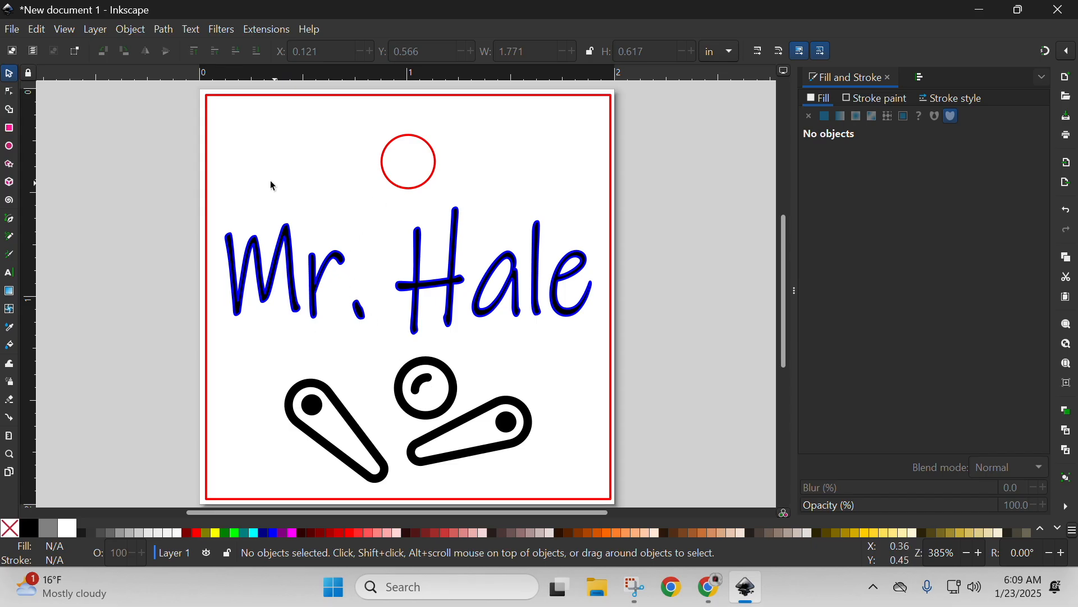
# Save the drawing to the Desktop as an Inkscape SVG, named with the tag owner's surname followed by "Tag".
pyautogui.click(13, 30)
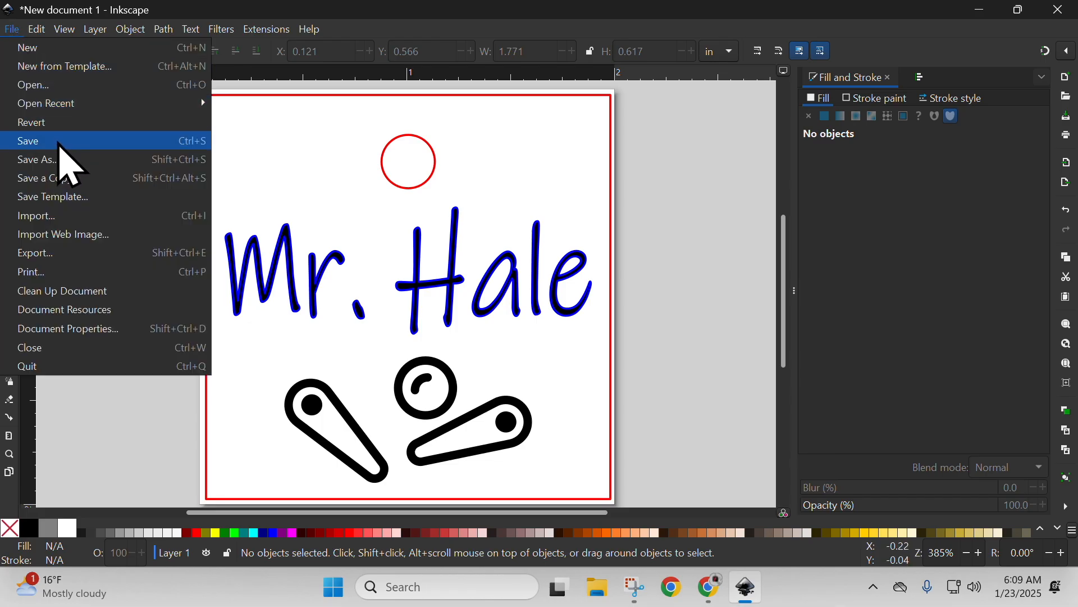
pyautogui.click(56, 142)
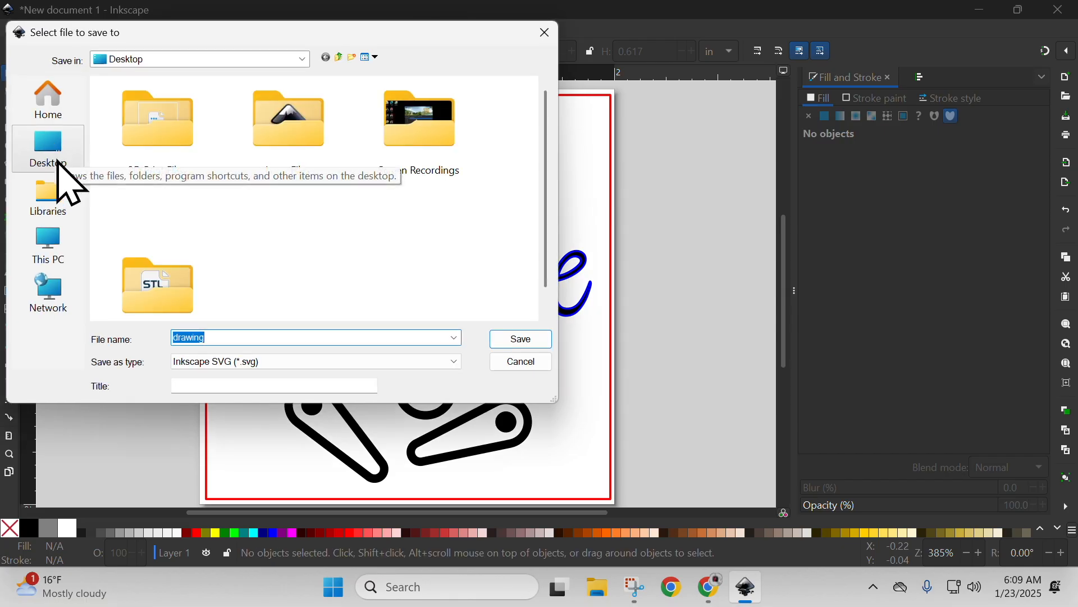
pyautogui.click(148, 59)
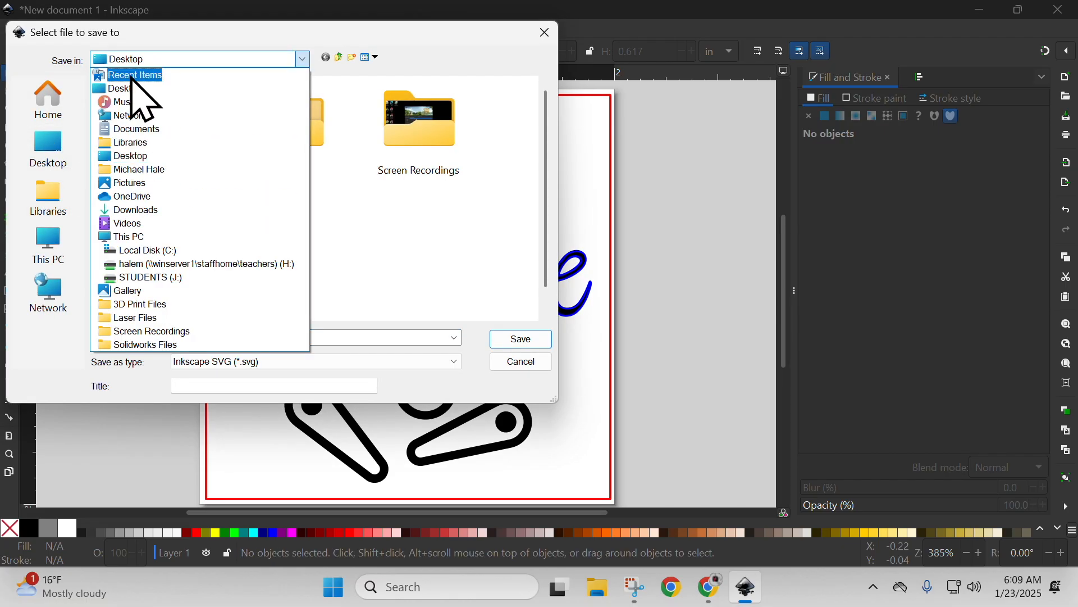
pyautogui.click(133, 81)
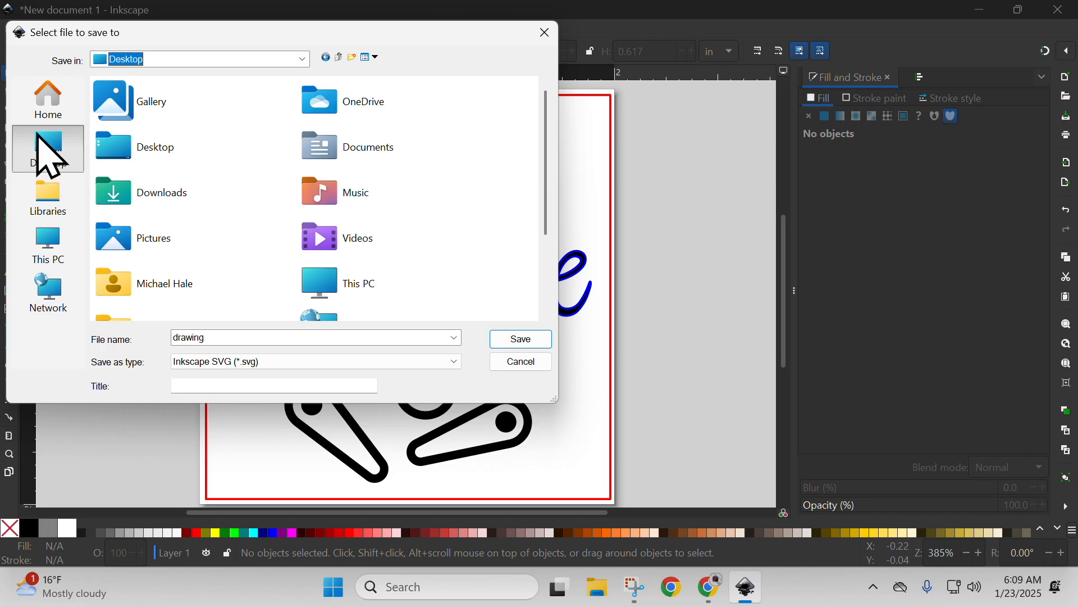
pyautogui.click(143, 59)
pyautogui.click(130, 89)
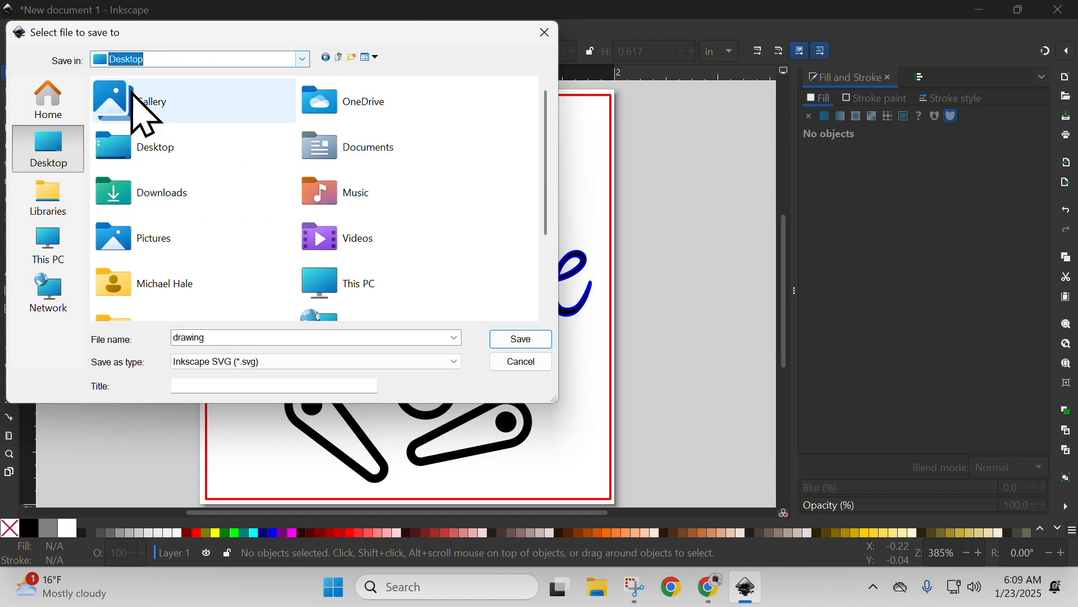
pyautogui.click(233, 337)
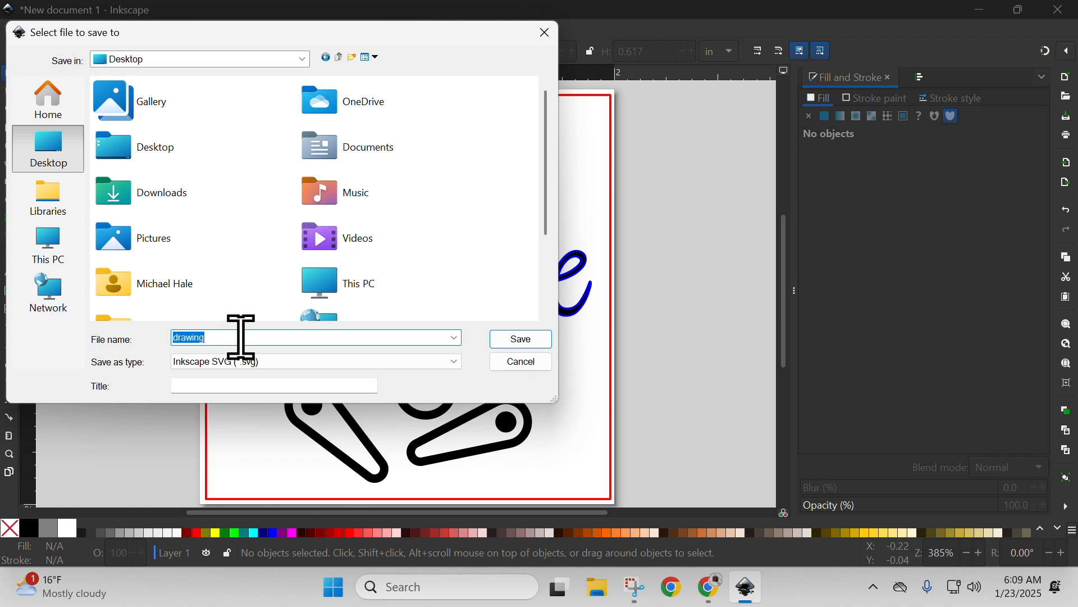
pyautogui.write('Hale Tag')
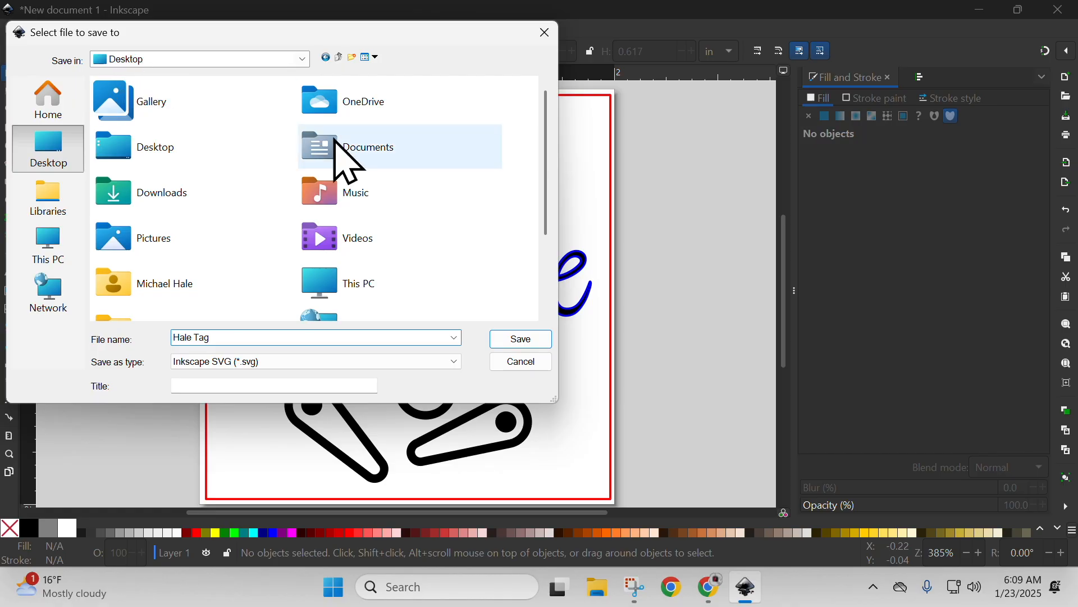
pyautogui.click(531, 339)
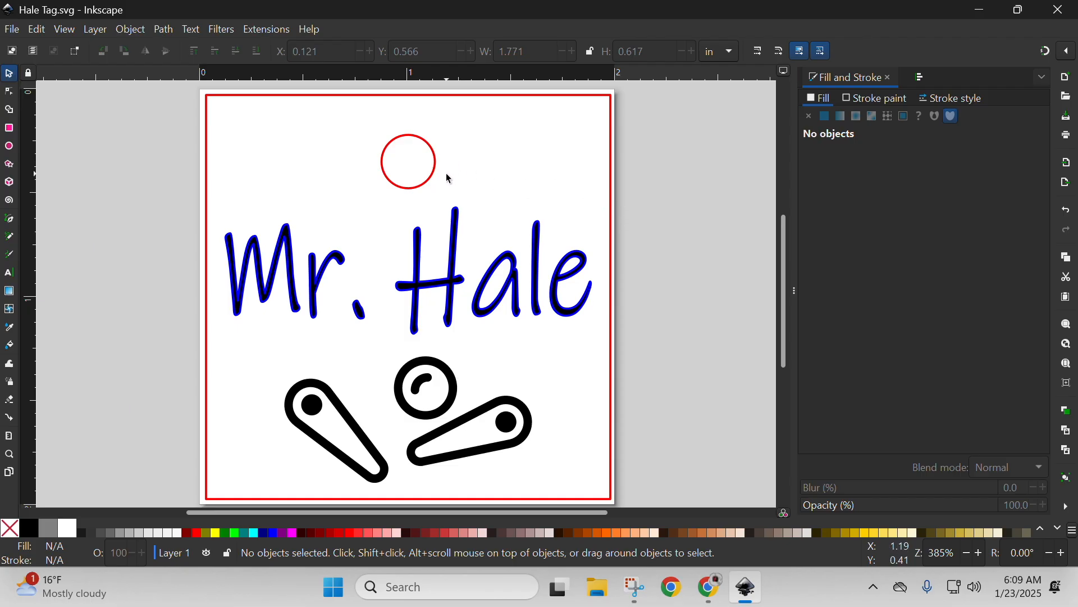
# Switch to Chrome and open the Laser Cutting Dropbox link from the Schoology resources.
pyautogui.click(980, 14)
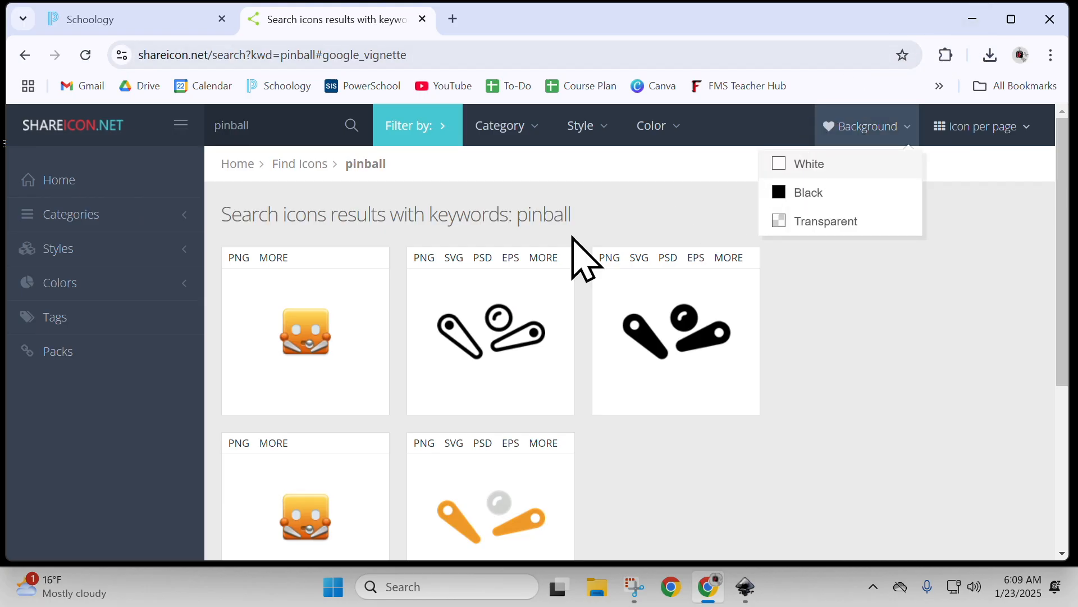
pyautogui.click(147, 28)
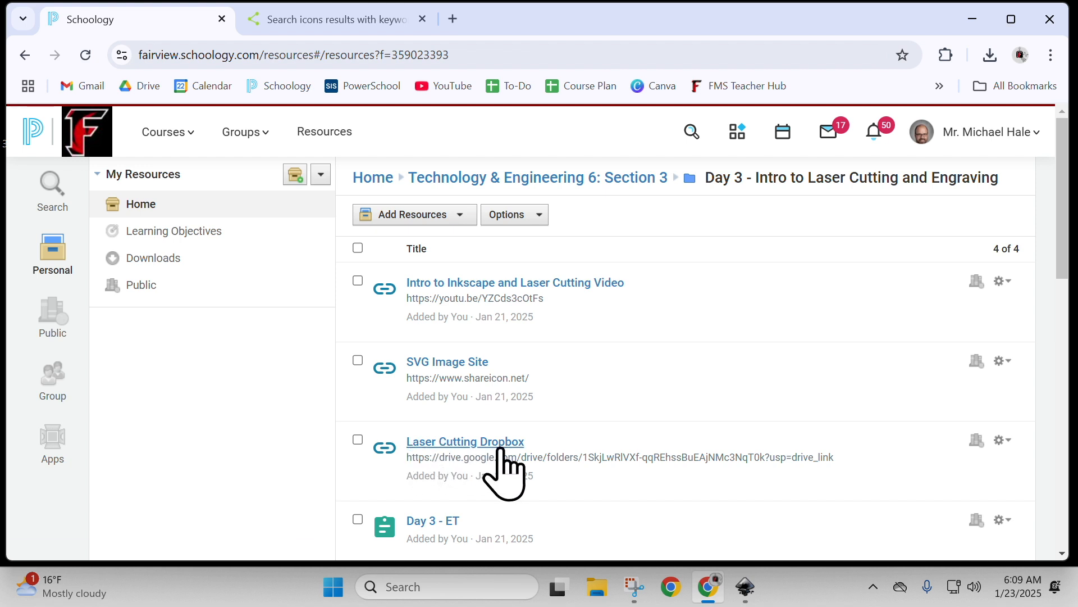
pyautogui.scroll(-3, 345, 413)
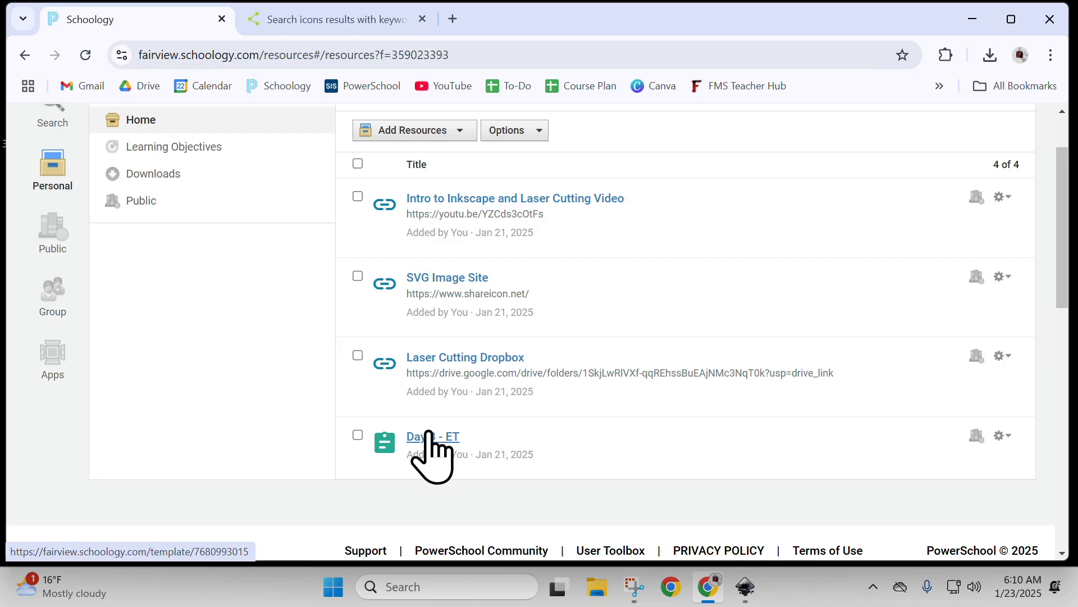
pyautogui.click(445, 359)
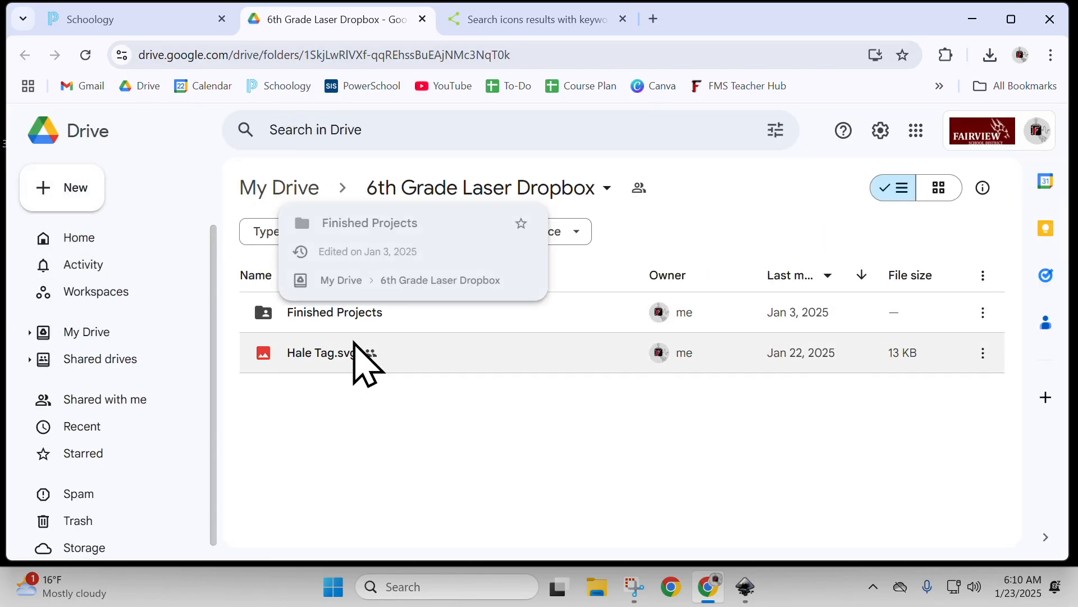
# Move the old name tag SVG in the 6th Grade Laser Dropbox folder to the trash.
pyautogui.rightClick(317, 354)
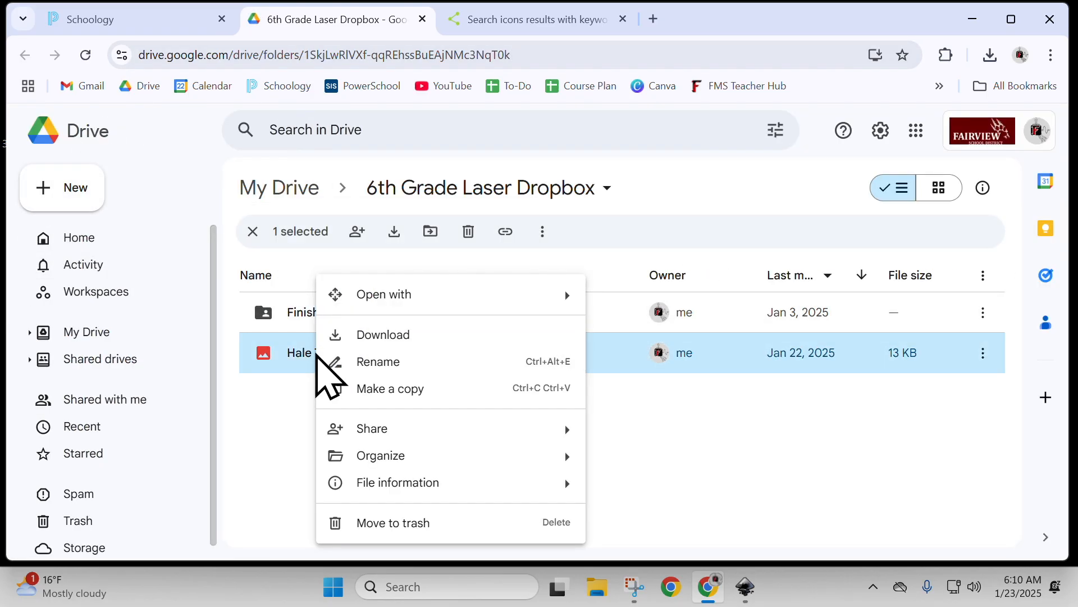
pyautogui.click(433, 522)
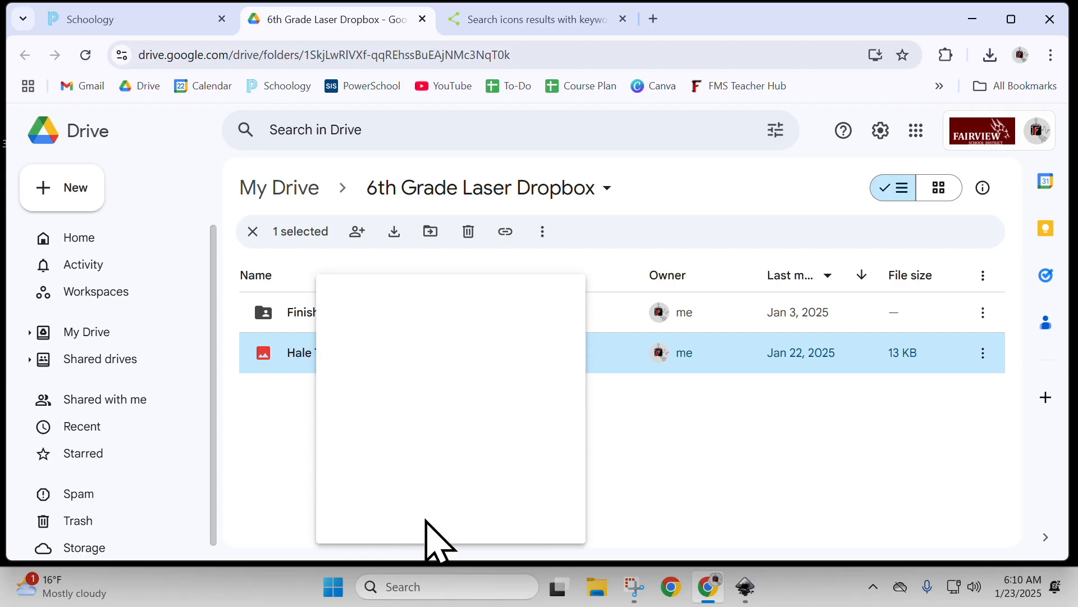
pyautogui.click(598, 400)
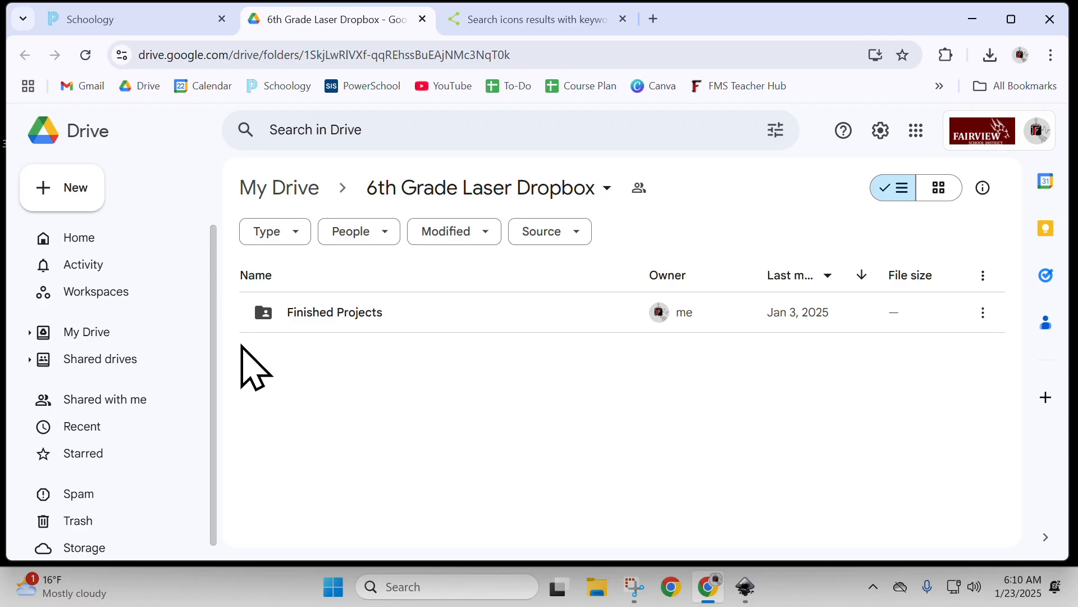
# Upload the saved name tag SVG from the Desktop to the 6th Grade Laser Dropbox folder.
pyautogui.click(79, 189)
pyautogui.click(99, 223)
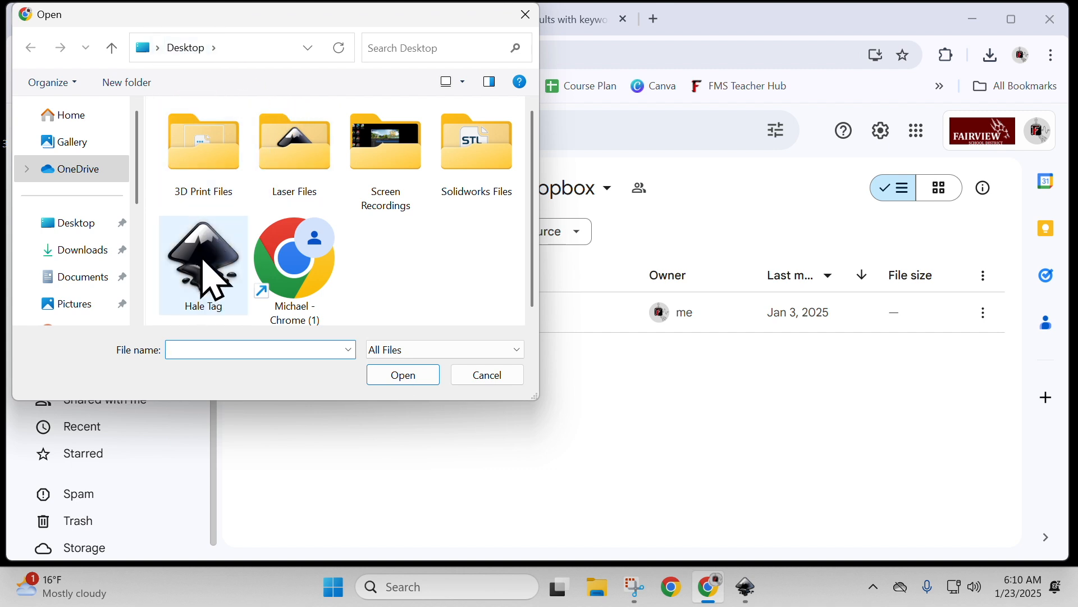
pyautogui.click(203, 260)
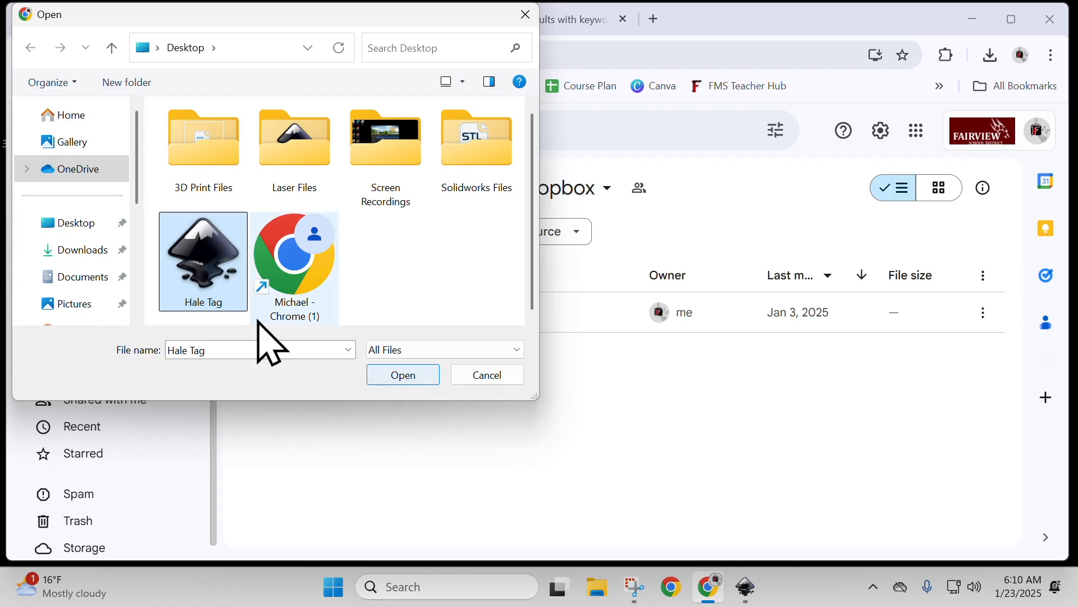
pyautogui.doubleClick(228, 281)
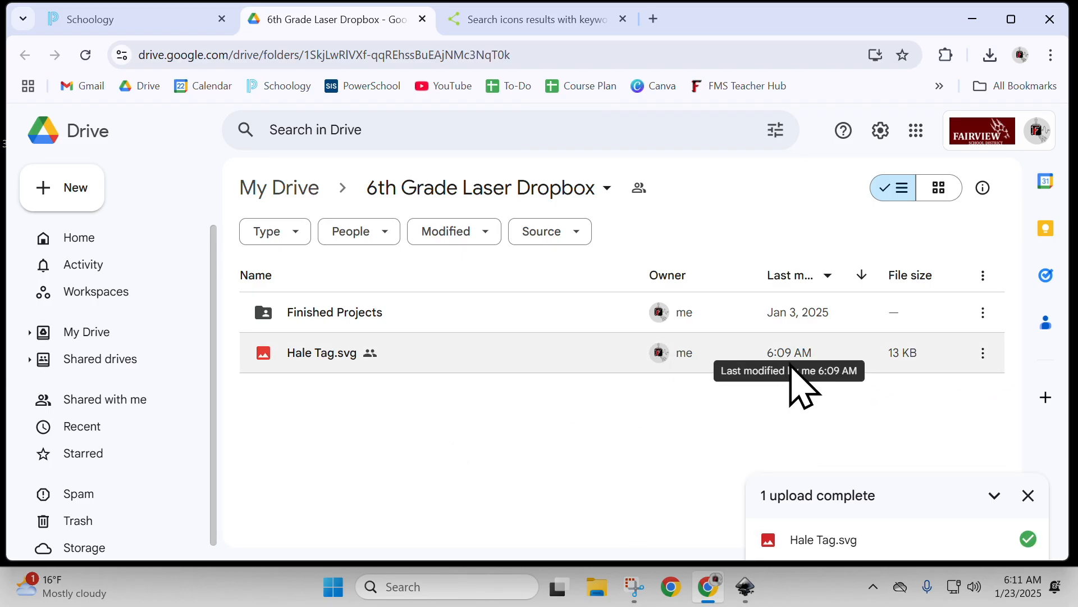
# Preview the uploaded name tag SVG in Drive and inspect its outline, hole, name and pinball icon.
pyautogui.doubleClick(331, 355)
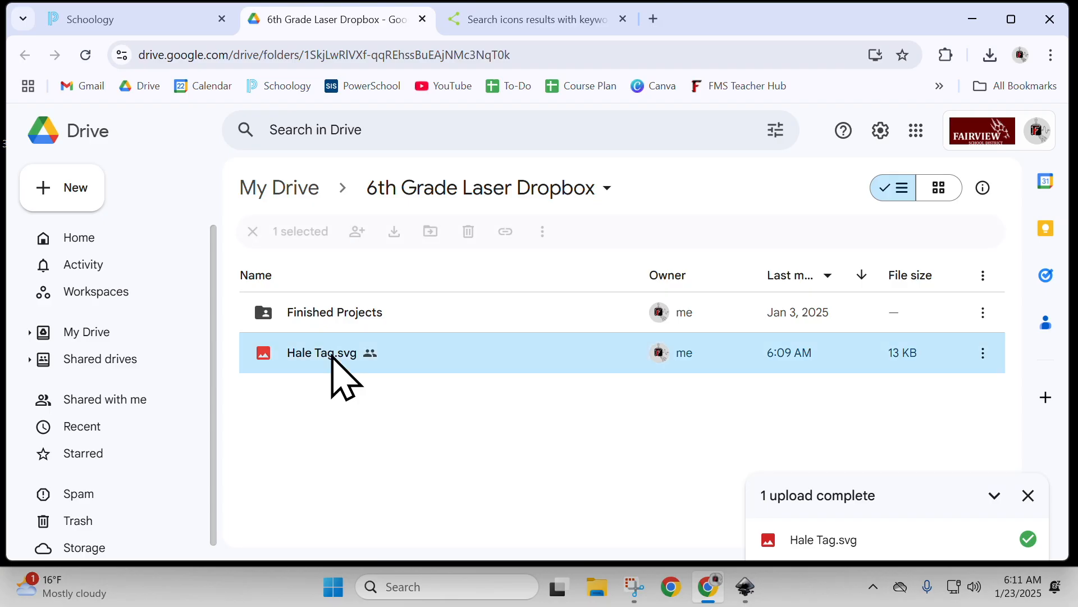
pyautogui.scroll(-1, 505, 315)
pyautogui.scroll(-4, 512, 310)
pyautogui.scroll(2, 467, 301)
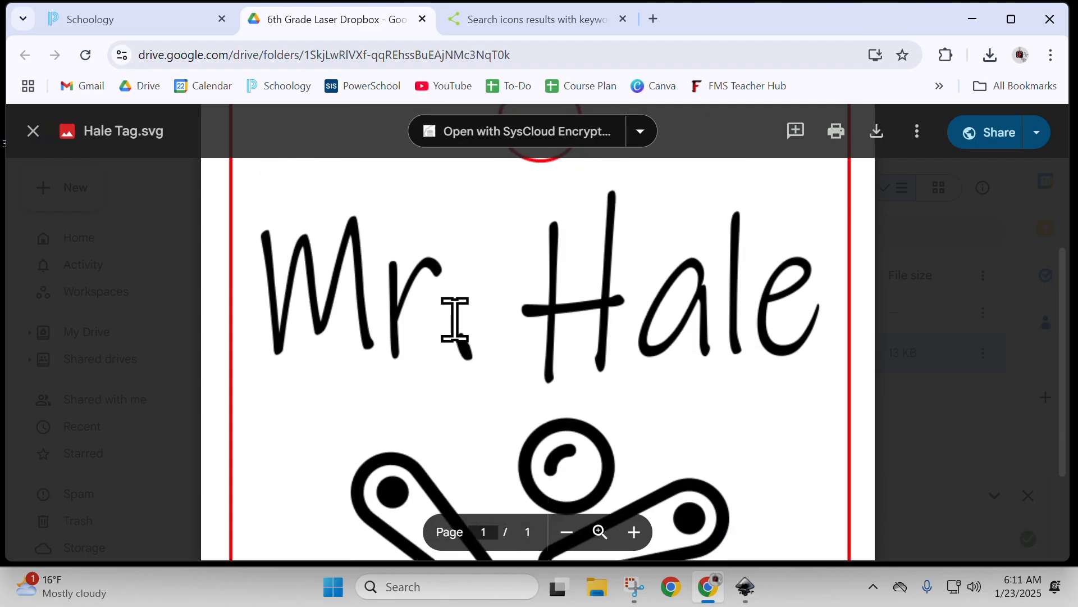
pyautogui.scroll(-3, 453, 325)
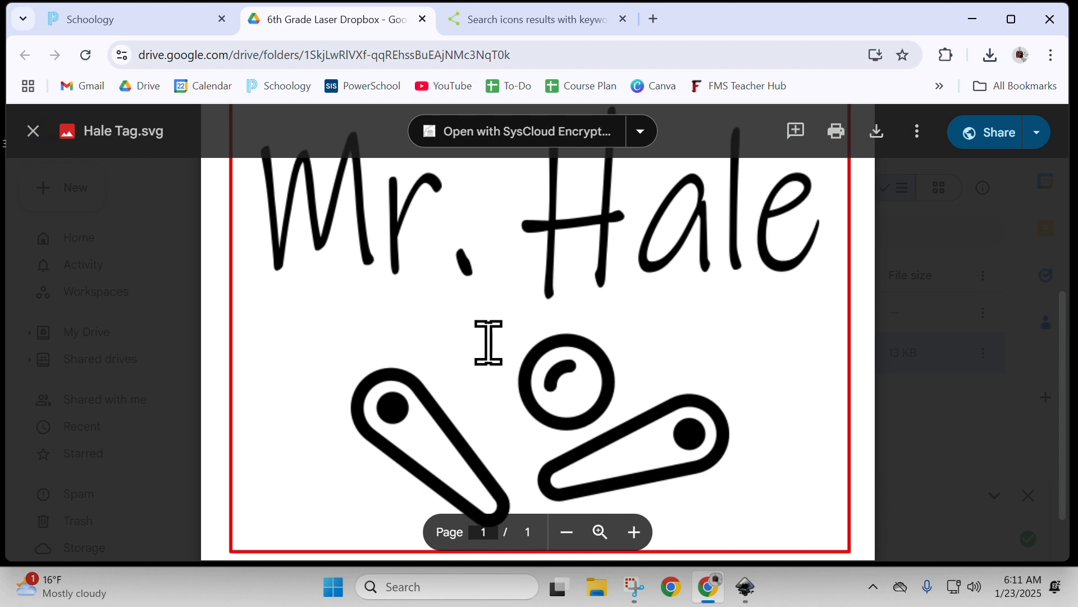
pyautogui.scroll(3, 564, 351)
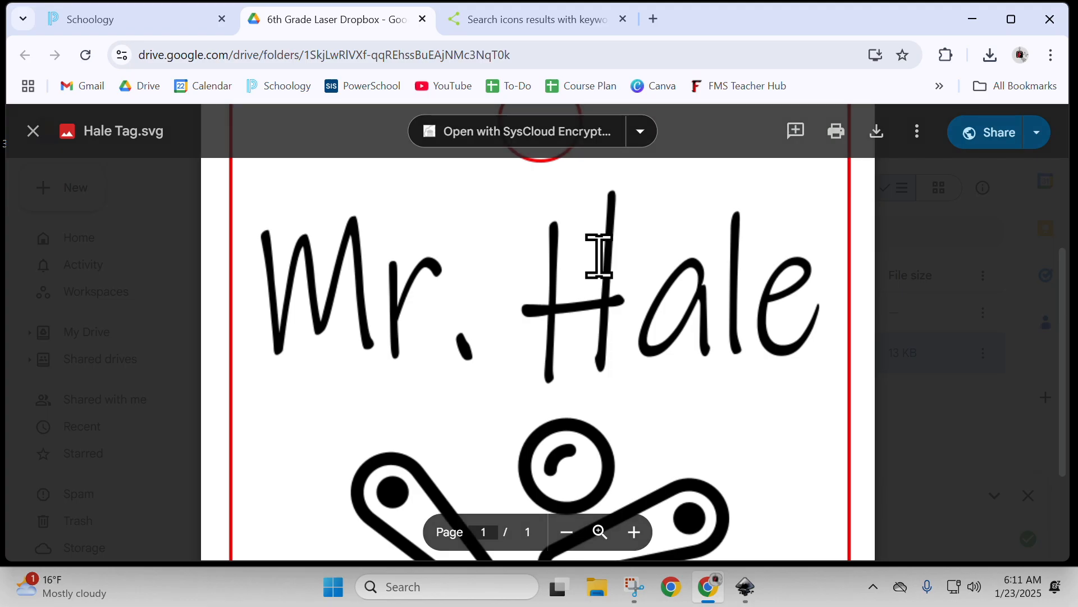
# Compare the uploaded preview with the original drawing in Inkscape, returning to Chrome and closing the preview.
pyautogui.click(746, 589)
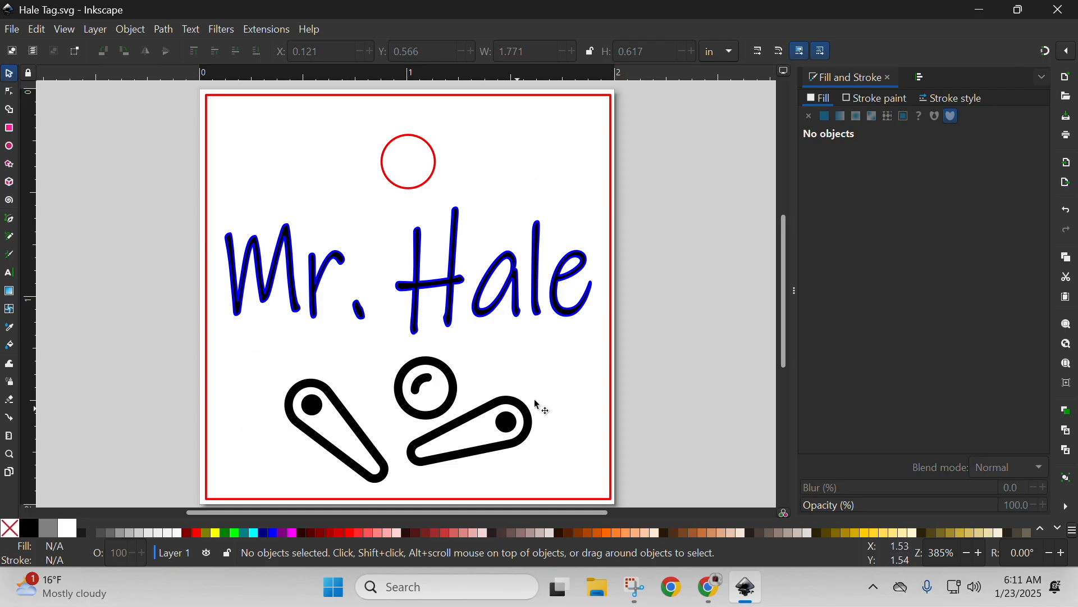
pyautogui.click(712, 588)
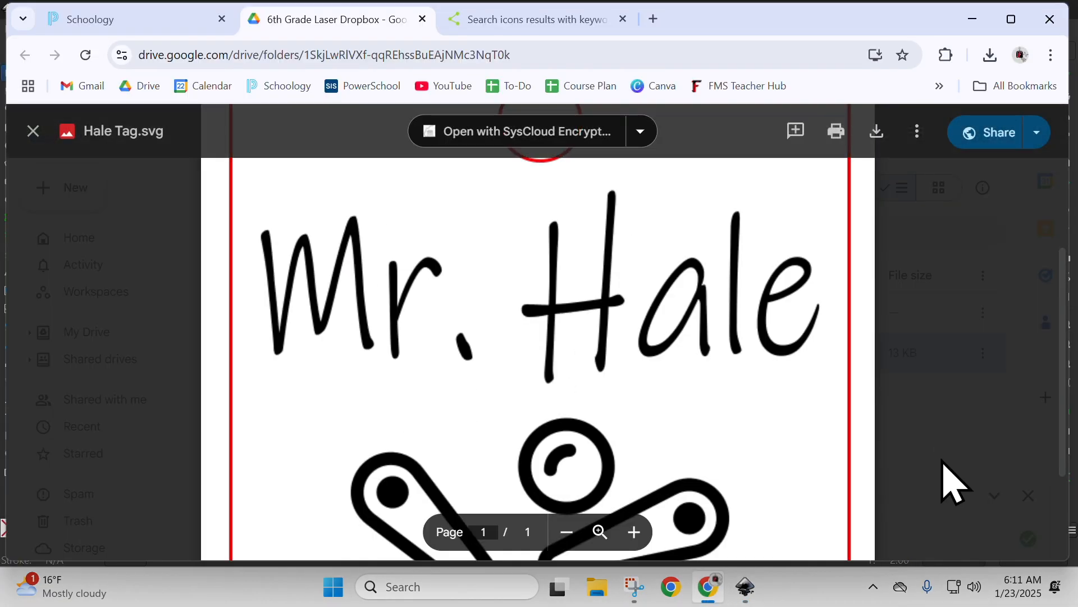
pyautogui.click(942, 477)
pyautogui.moveTo(295, 356)
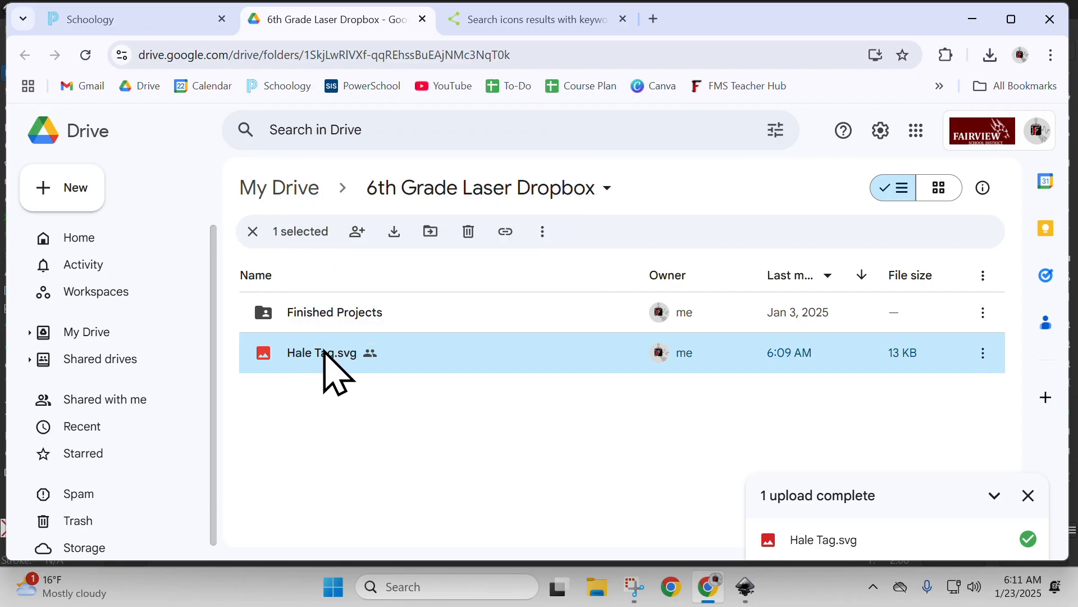